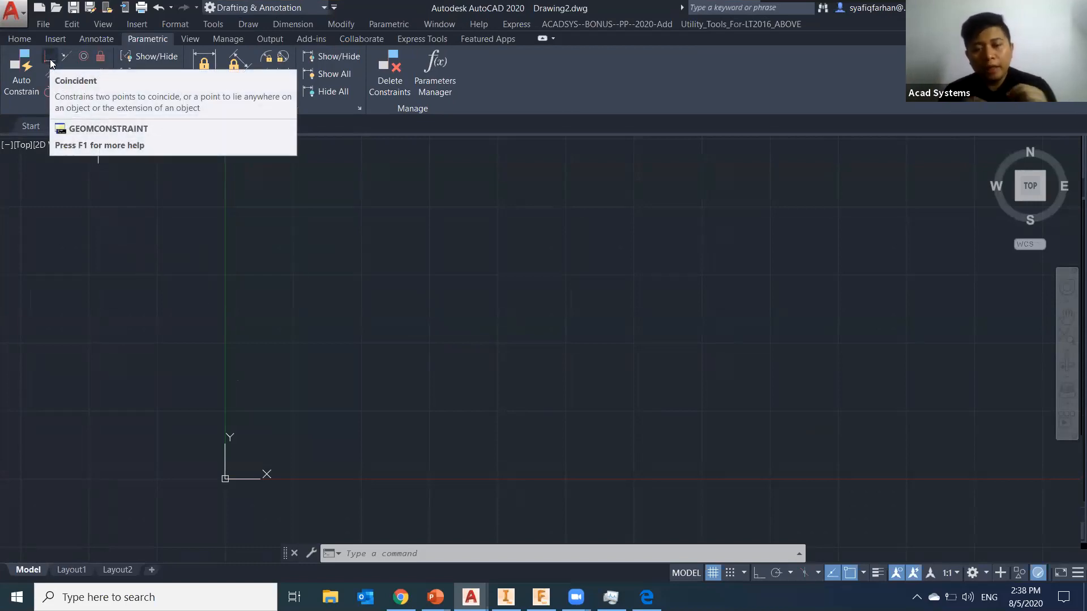
Draw two separate lines that meet end to end in an open V shape
text(l)
key(Return)
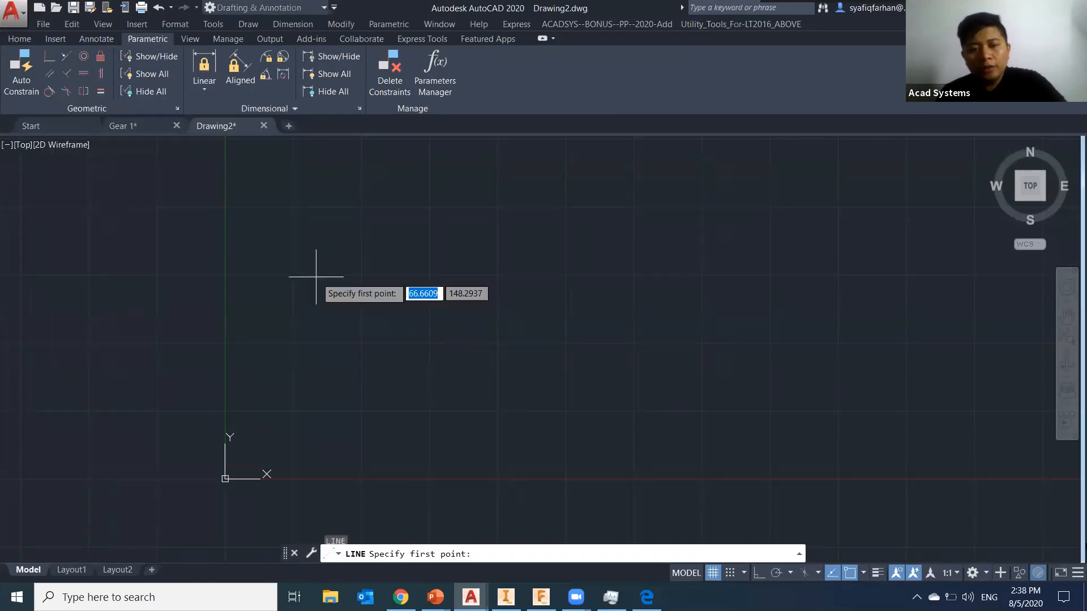
click(314, 252)
click(410, 334)
key(Escape)
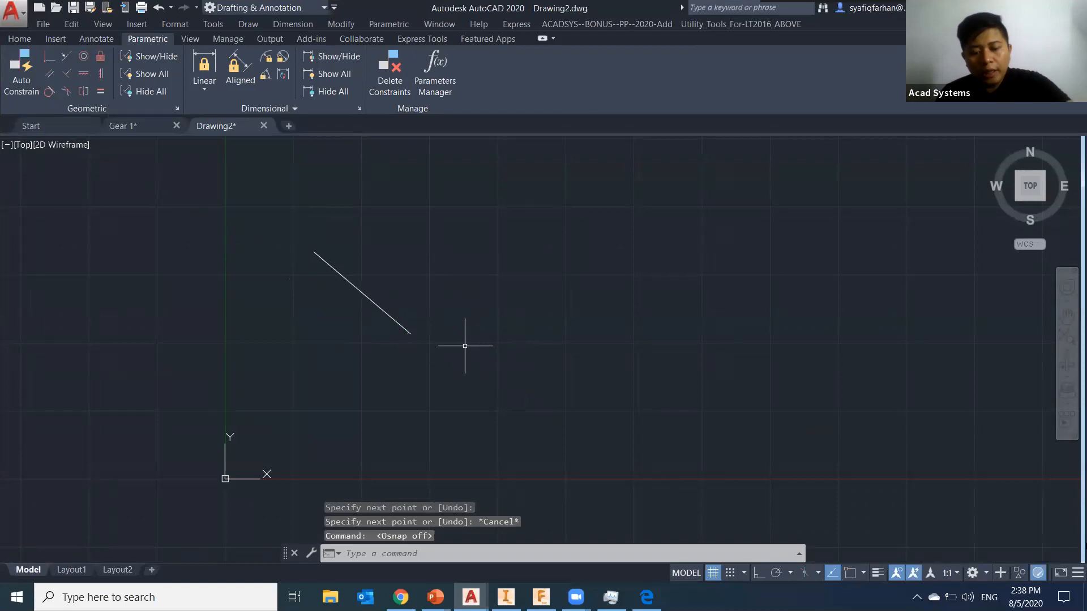
key(Return)
click(411, 333)
click(605, 295)
key(Escape)
key(Escape)
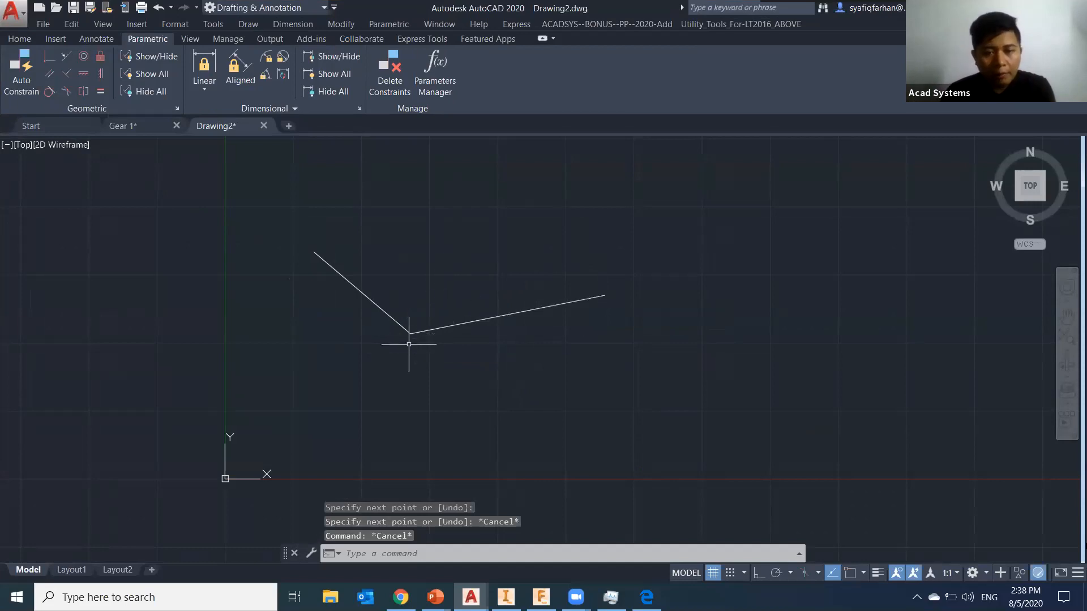
Draw a second open V of two lines below the first, with its right leg about 155 units long
text(l)
key(Return)
click(279, 351)
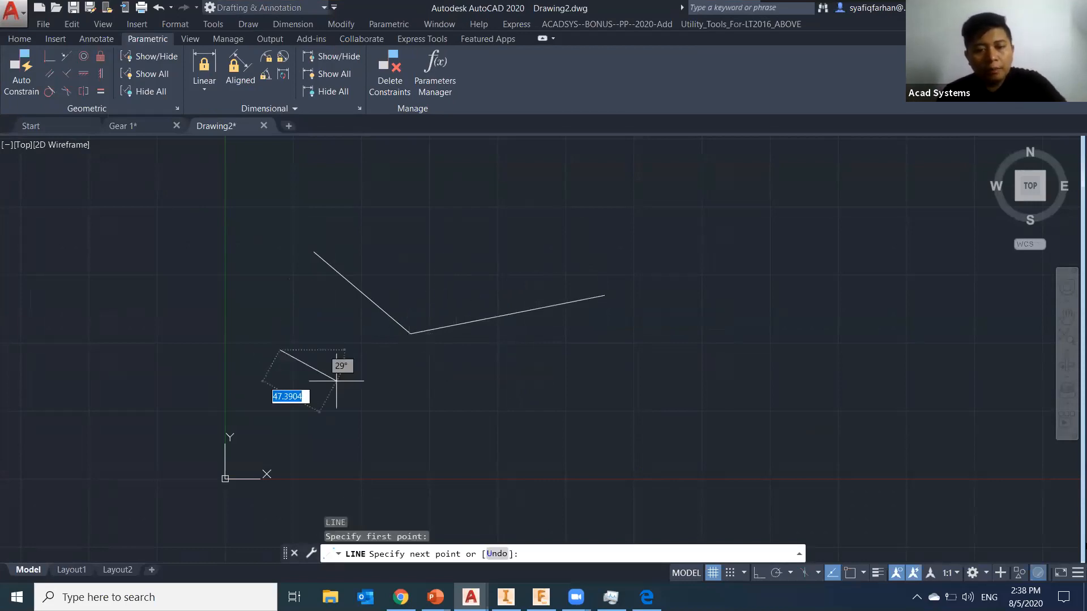
click(603, 372)
key(Escape)
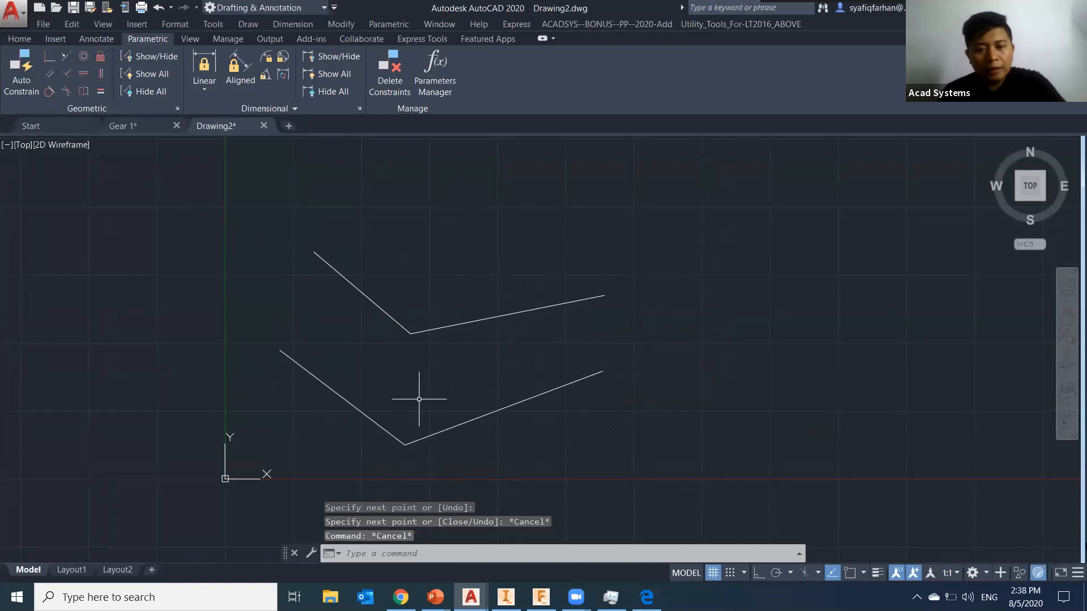
Stretch the right line of the upper V by its shared endpoint, up and away from the left line
click(461, 359)
click(417, 332)
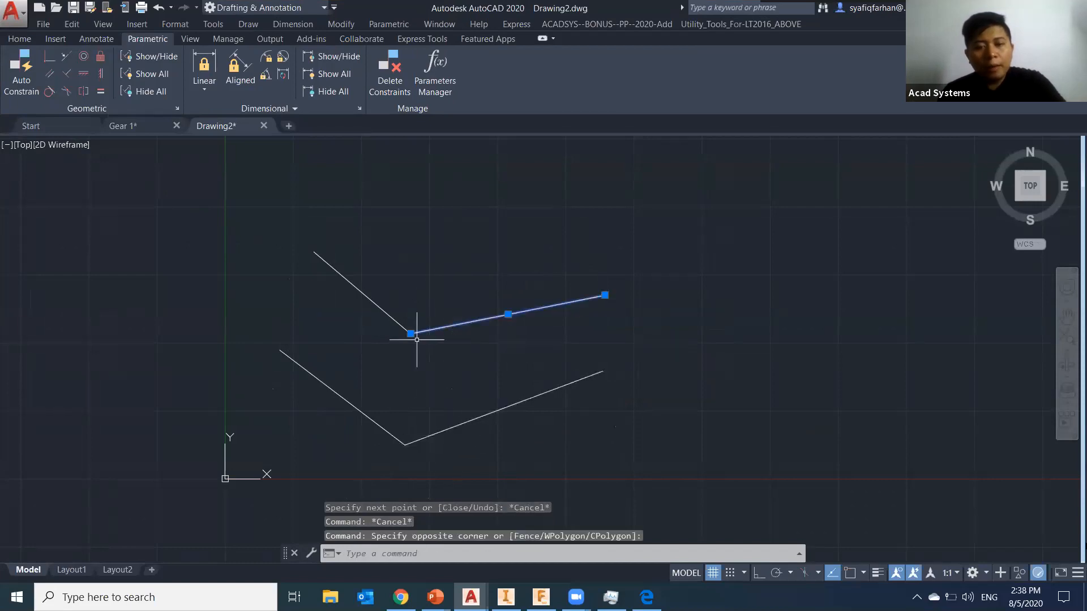
click(411, 333)
click(439, 269)
key(Escape)
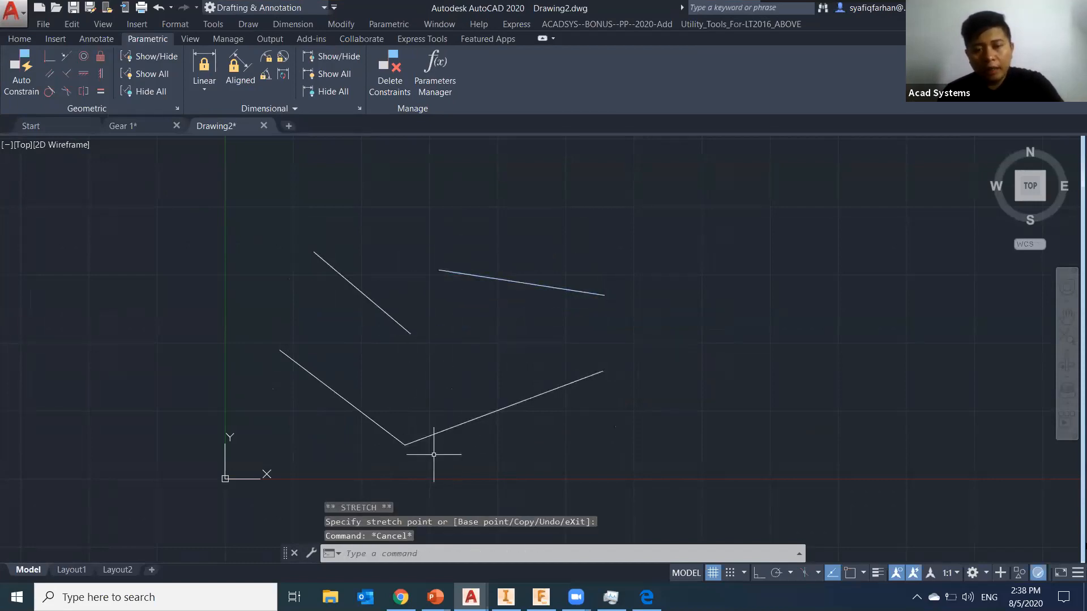
Stretch the right line of the lower V by its shared endpoint, slightly above the left line's end
click(428, 434)
click(404, 444)
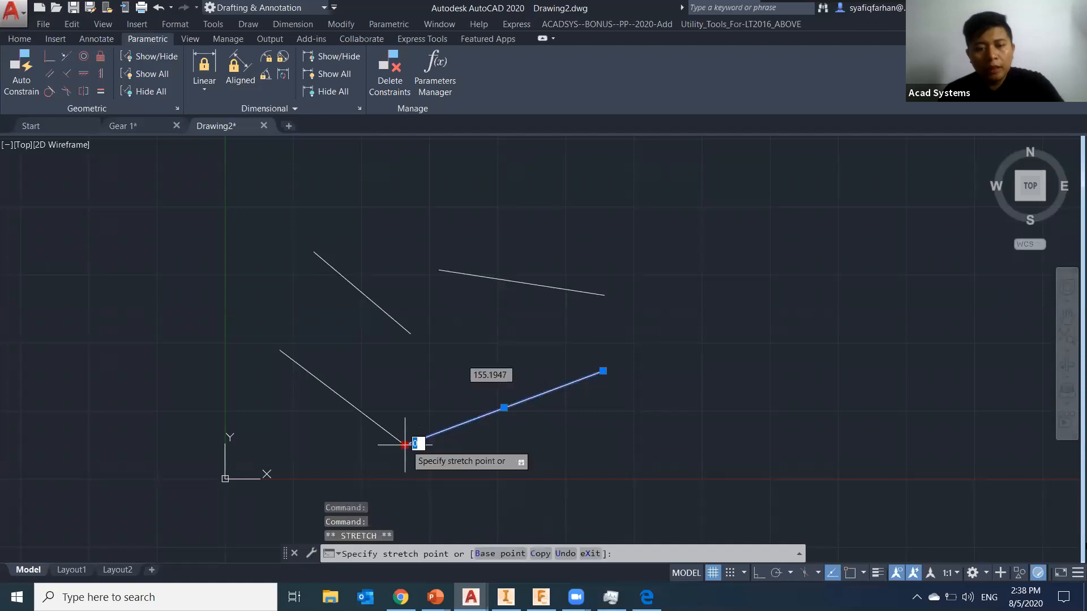
key(Escape)
key(Escape)
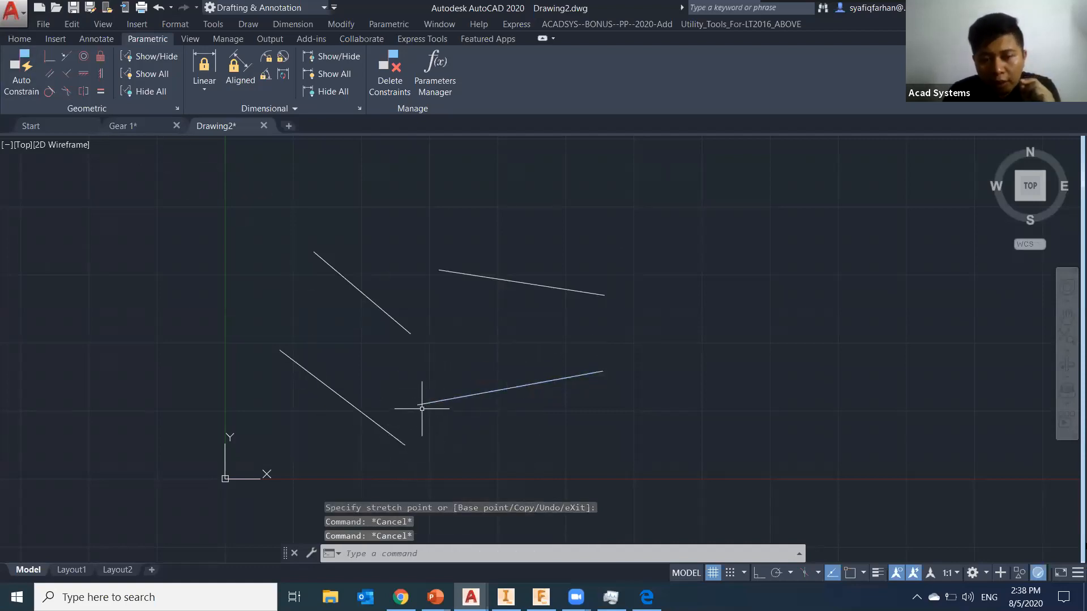
Apply a Coincident constraint joining the facing endpoints of the two lower lines
click(50, 58)
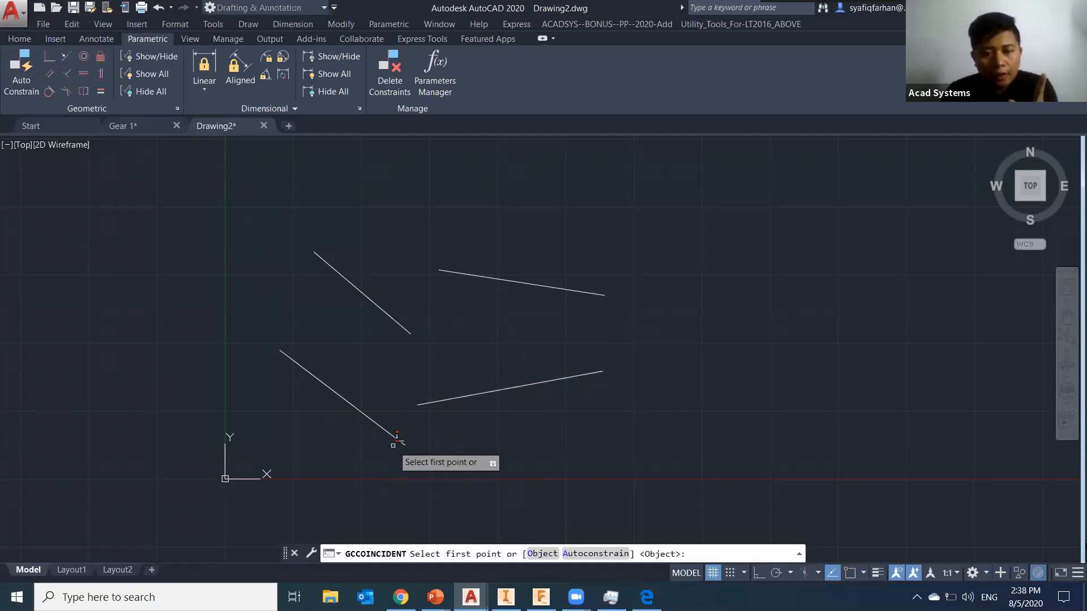
click(397, 436)
click(418, 405)
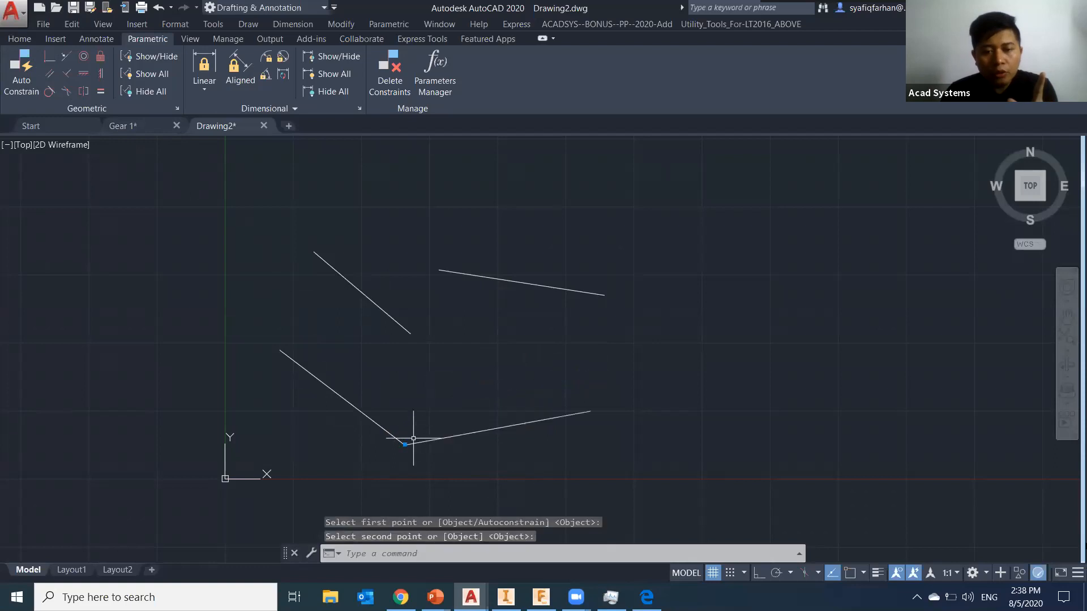
key(Escape)
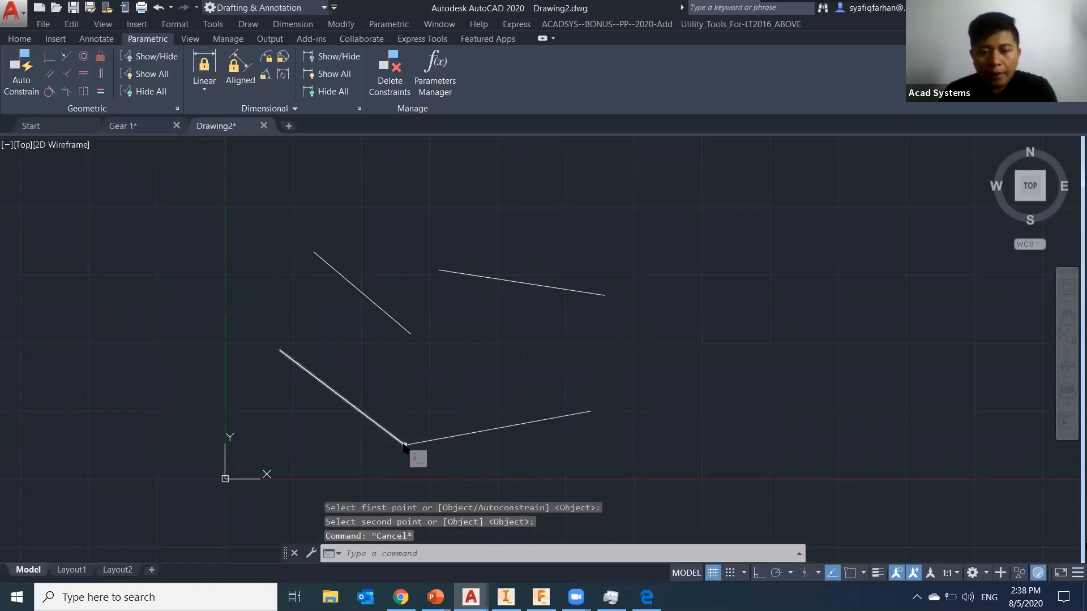
Stretch the shared coincident endpoint of the two lower lines upward and to the right
click(406, 444)
click(405, 444)
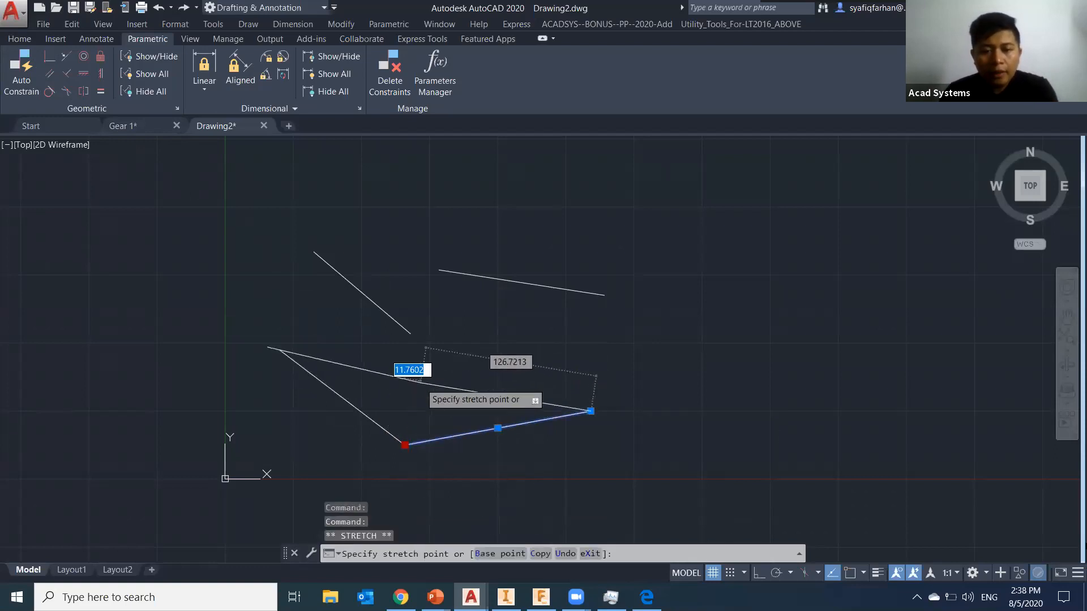
click(420, 383)
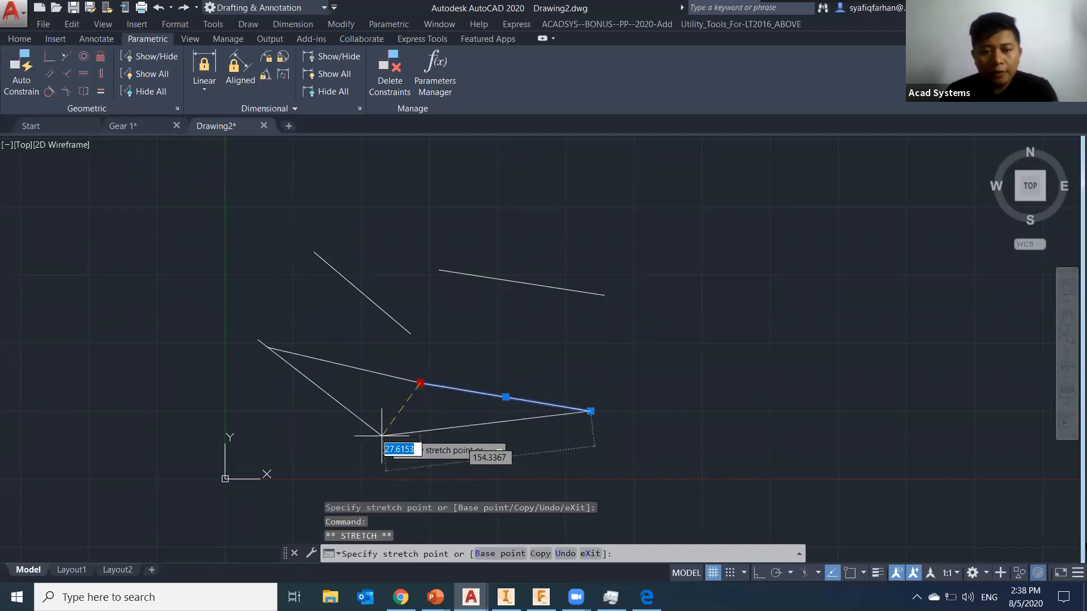
click(464, 344)
key(Escape)
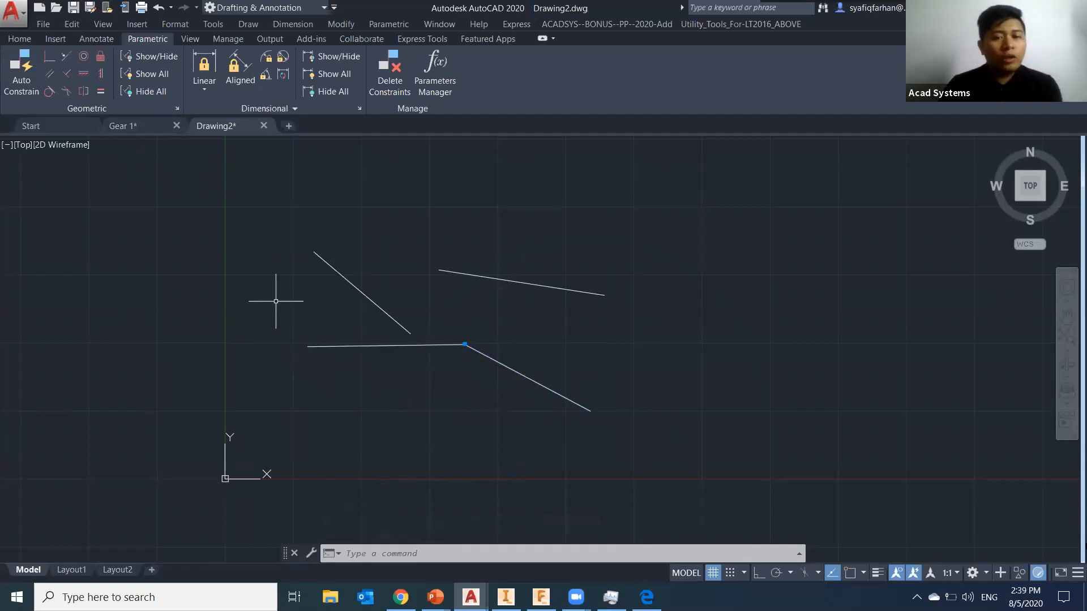
Draw two separate downward-sloping lines above the existing ones, leaving a small gap between their facing ends
middle_drag(598, 388, 564, 503)
text(l)
key(Return)
click(345, 214)
click(556, 311)
key(Escape)
key(Return)
click(583, 320)
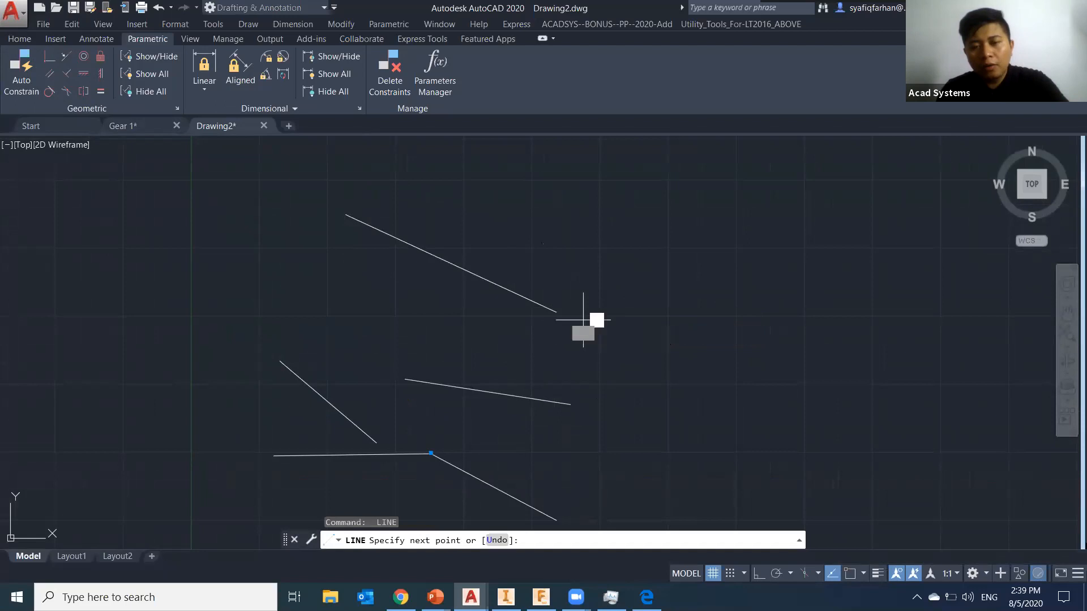
click(830, 385)
key(Escape)
scroll(691, 437, up, 2)
scroll(692, 437, down, 4)
middle_drag(691, 437, 629, 463)
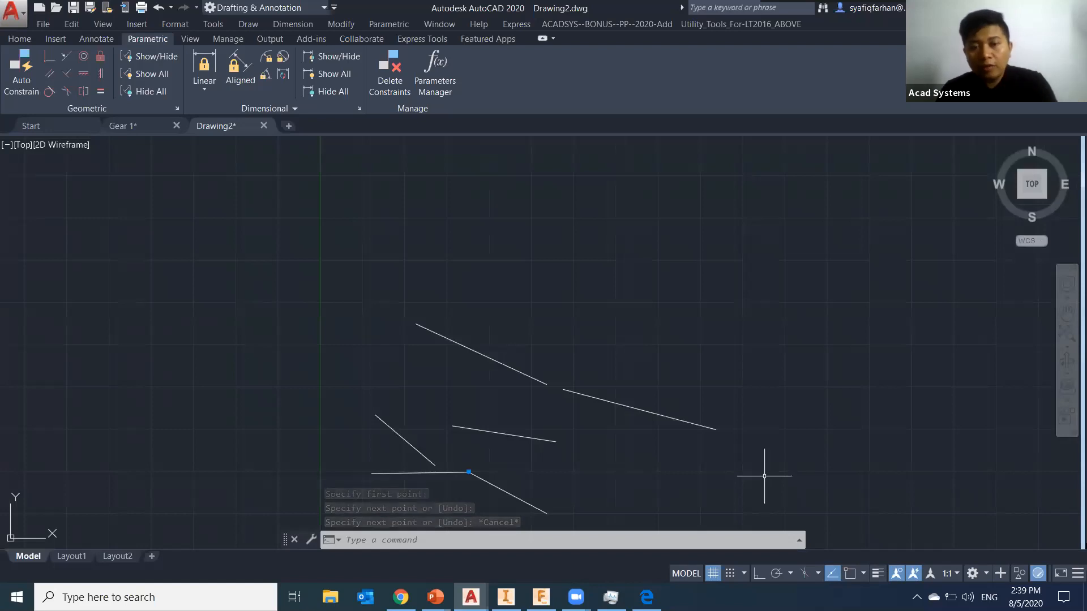
Apply a Collinear constraint to align the right new sloping line with the left one
click(66, 56)
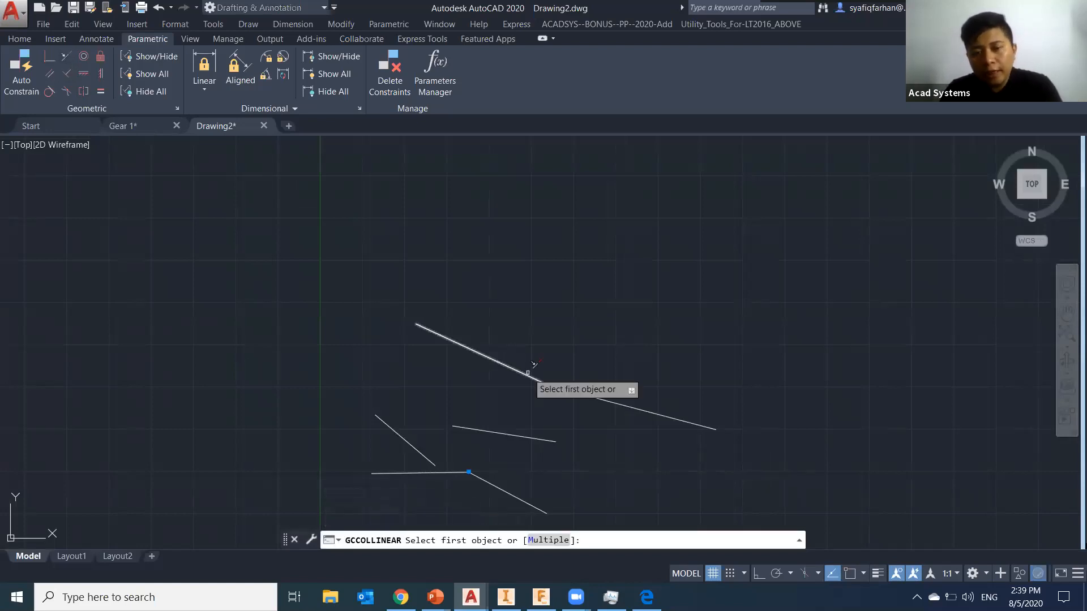
click(534, 377)
click(581, 388)
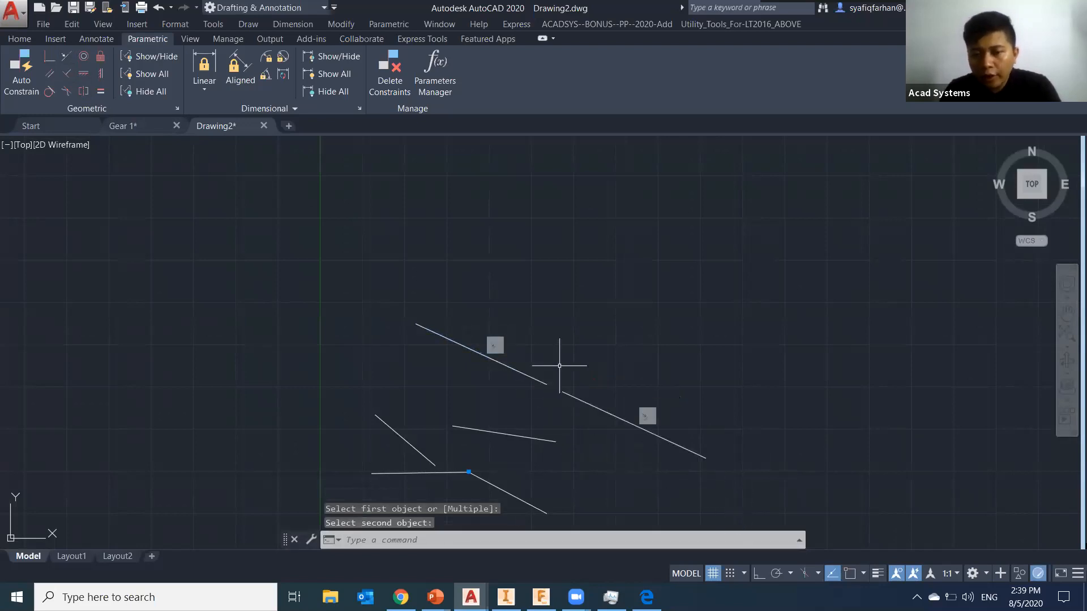
Apply a Coincident constraint joining the facing endpoints of the two collinear lines
click(50, 57)
click(544, 383)
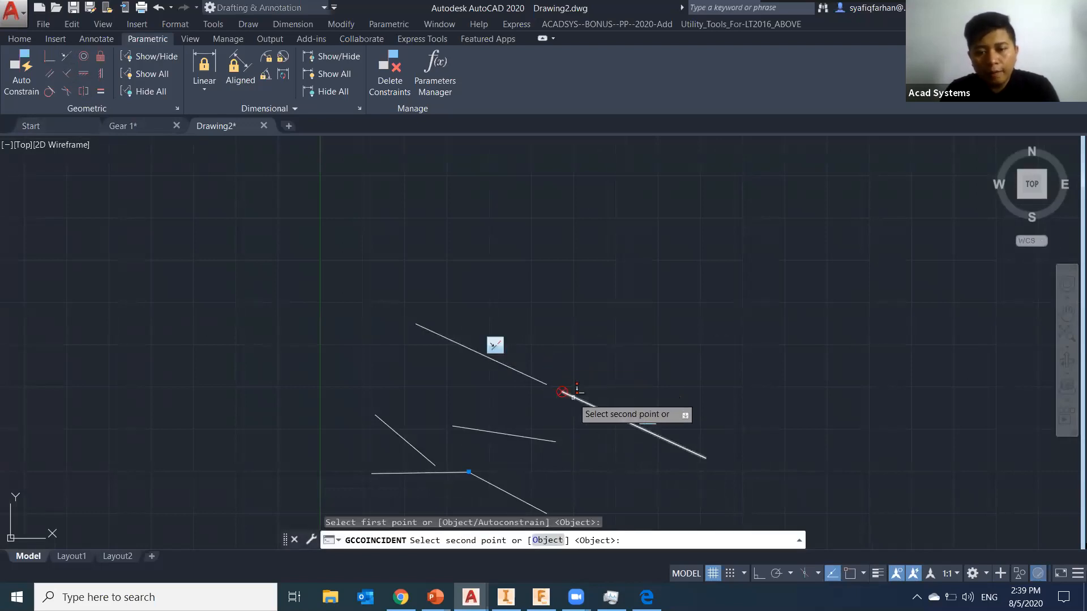
click(563, 392)
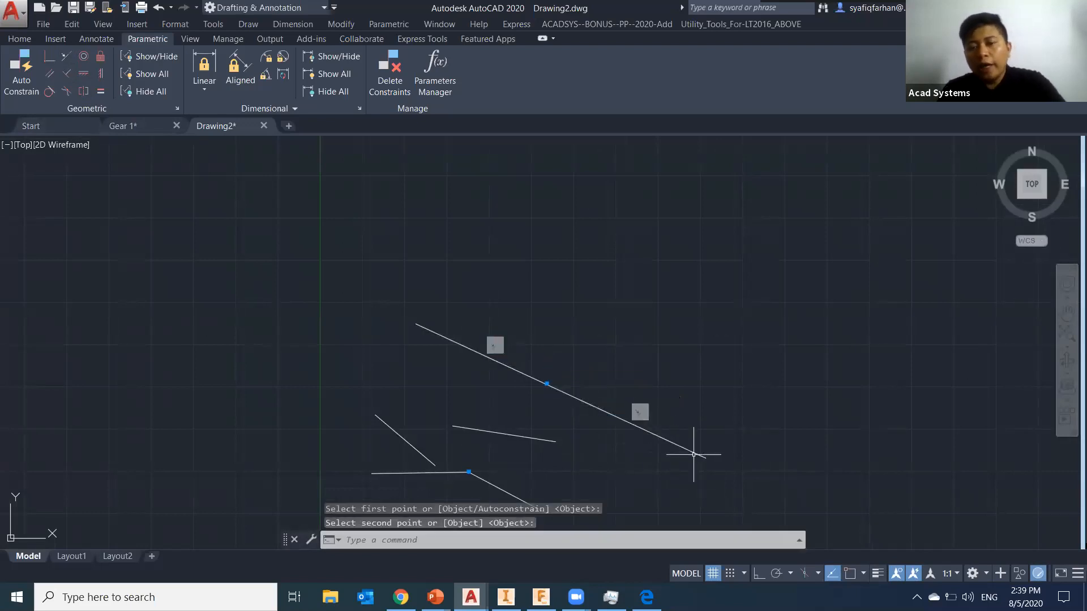
key(Escape)
Rotate the left collinear line by 45 degrees about its free upper-left endpoint
click(433, 351)
click(403, 307)
text(ro)
key(Return)
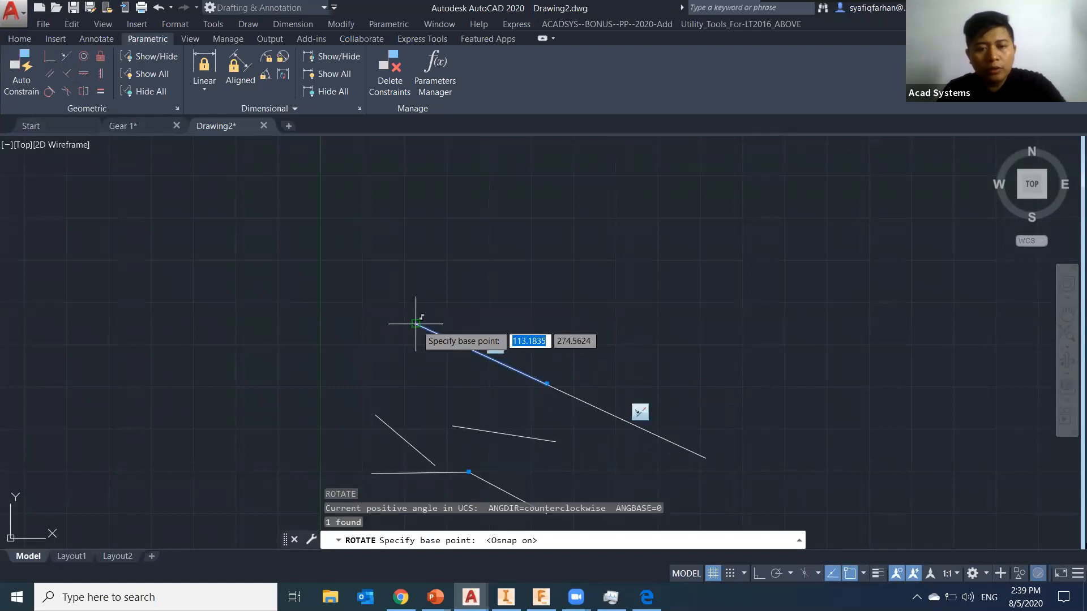
click(417, 324)
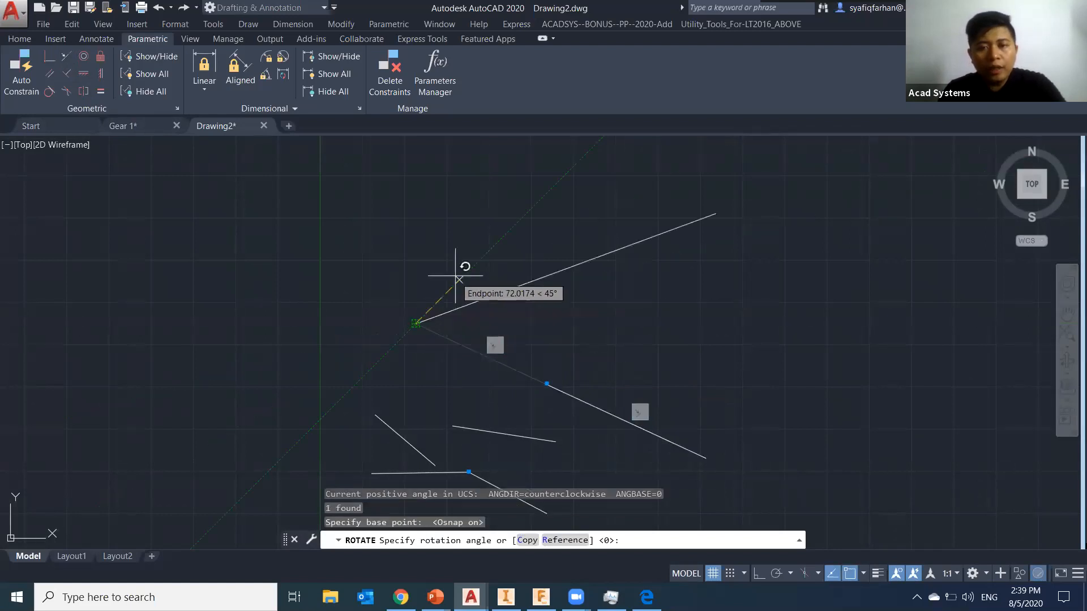
click(459, 273)
key(Escape)
key(Escape)
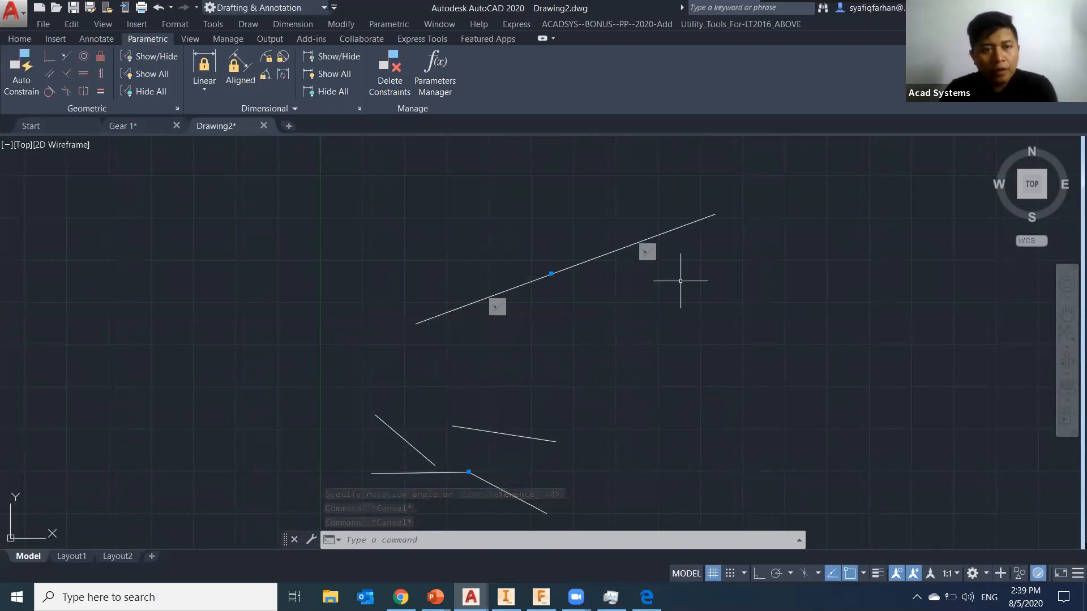
Draw a circle in the empty area left of the lines, plus a larger circle around the same centre
middle_drag(669, 321, 792, 306)
middle_drag(495, 328, 703, 331)
click(84, 57)
key(Escape)
text(c)
key(Return)
click(231, 229)
click(298, 283)
middle_drag(298, 283, 342, 341)
key(Return)
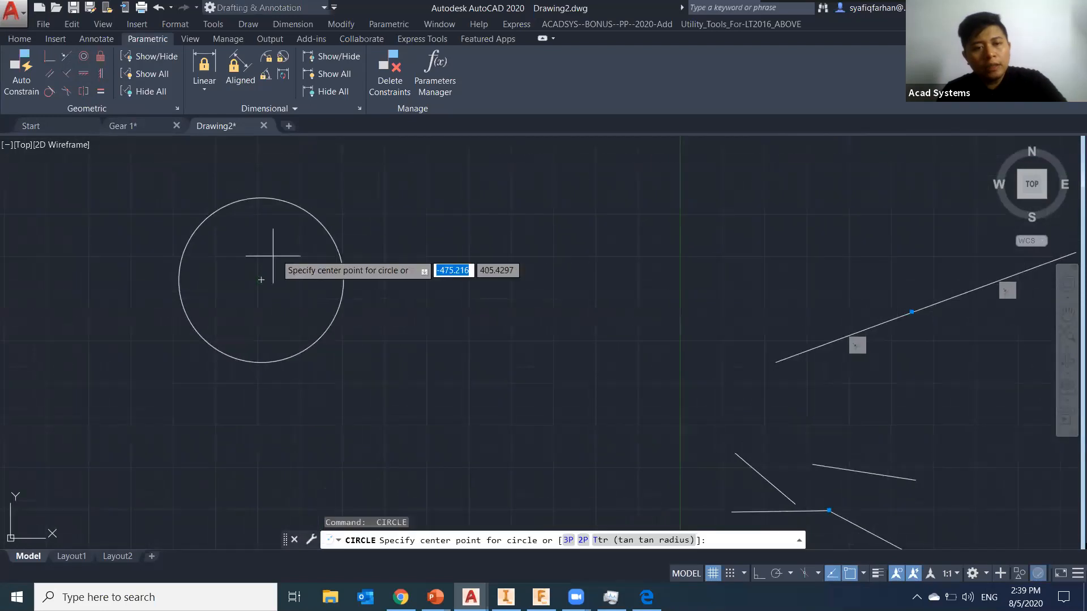
click(262, 279)
click(344, 368)
Apply a Concentric constraint between the outer and inner circles
middle_drag(302, 399, 328, 407)
scroll(349, 347, down, 3)
scroll(339, 370, up, 2)
click(387, 316)
click(366, 315)
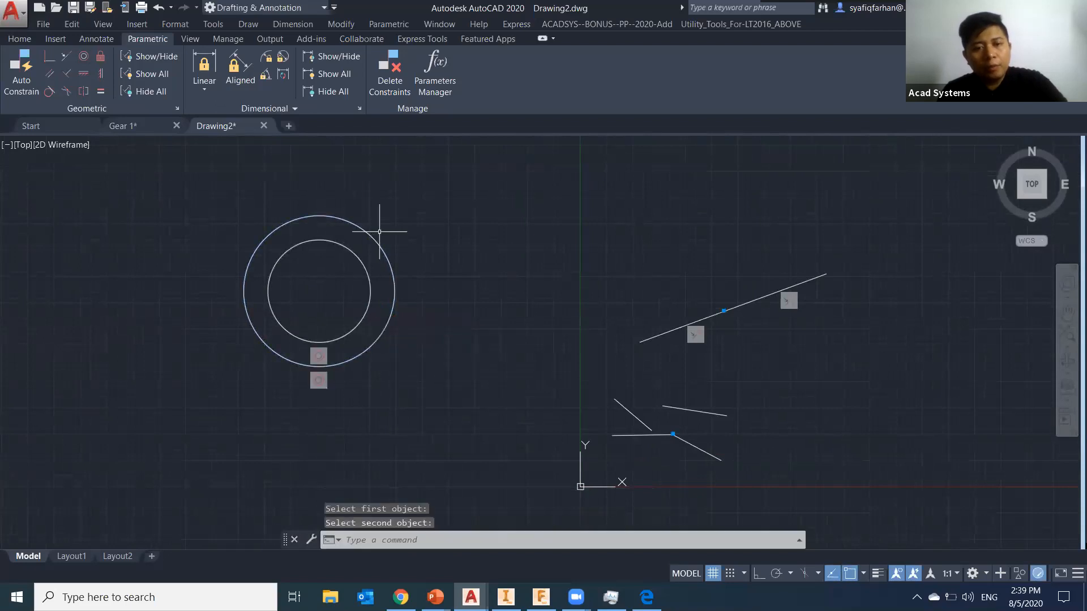
key(Escape)
key(Escape)
Move the outer circle by its centre toward the constrained lines on the right
click(388, 260)
text(m)
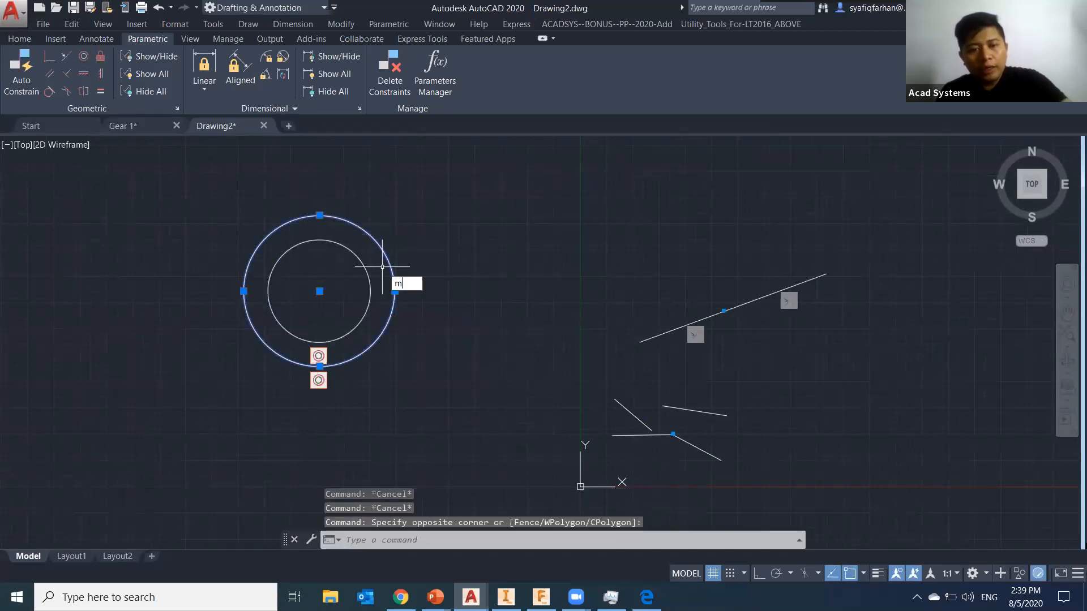
key(Return)
click(319, 290)
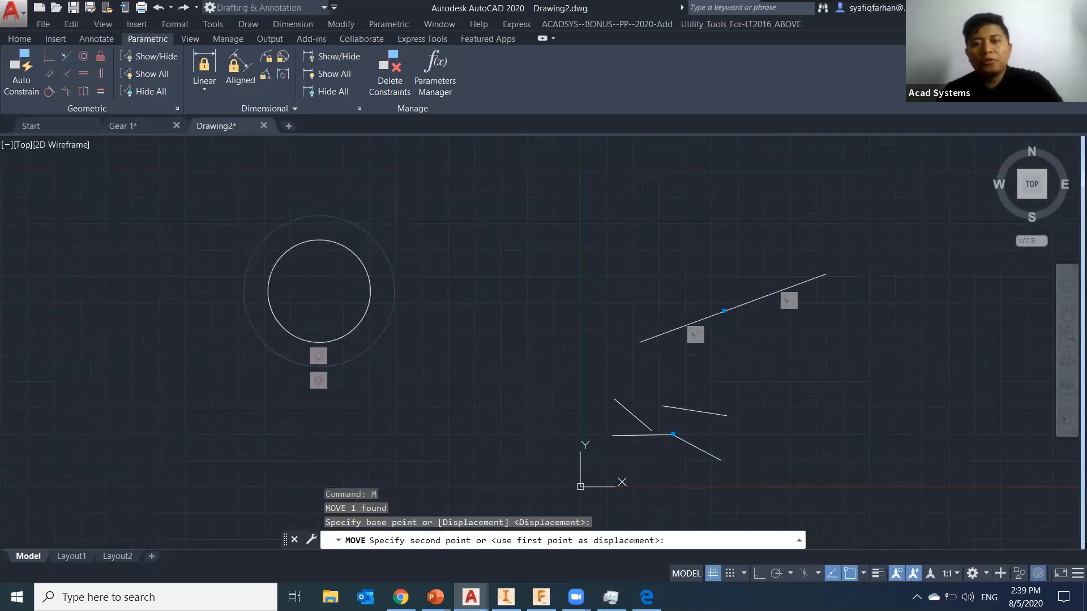
click(512, 239)
key(Escape)
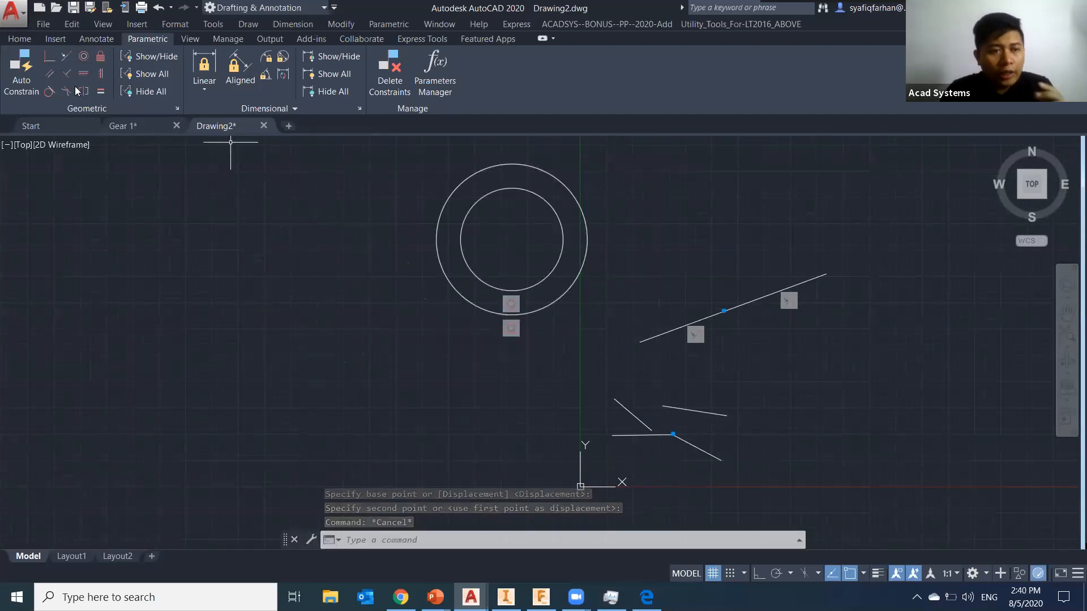
Draw a gently sloping line left of the circles and a nearly vertical line beneath it
text(l)
key(Return)
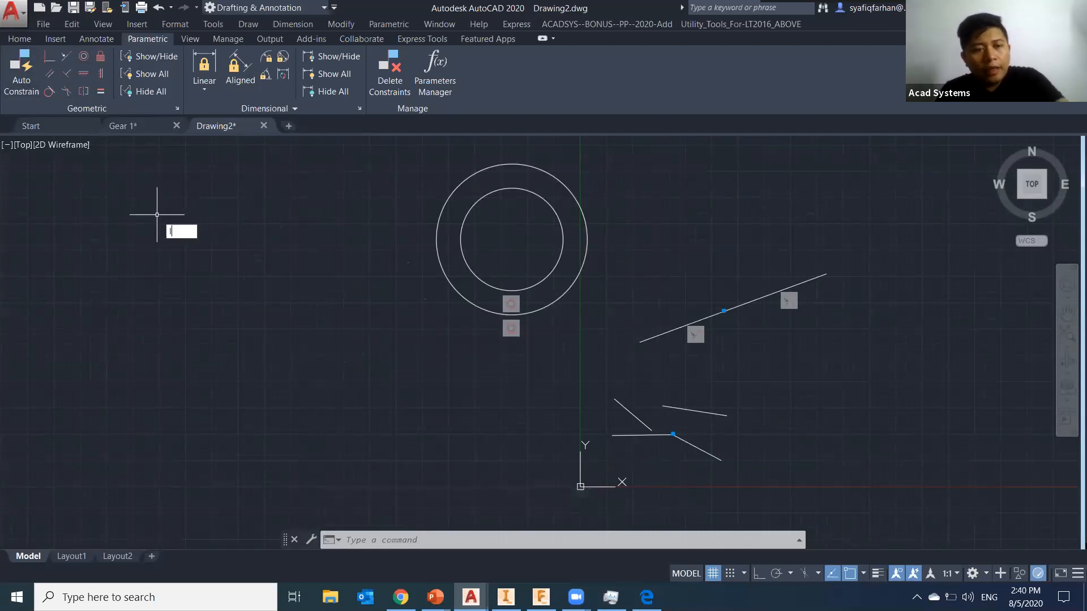
click(86, 275)
click(258, 232)
key(Return)
key(Return)
click(212, 295)
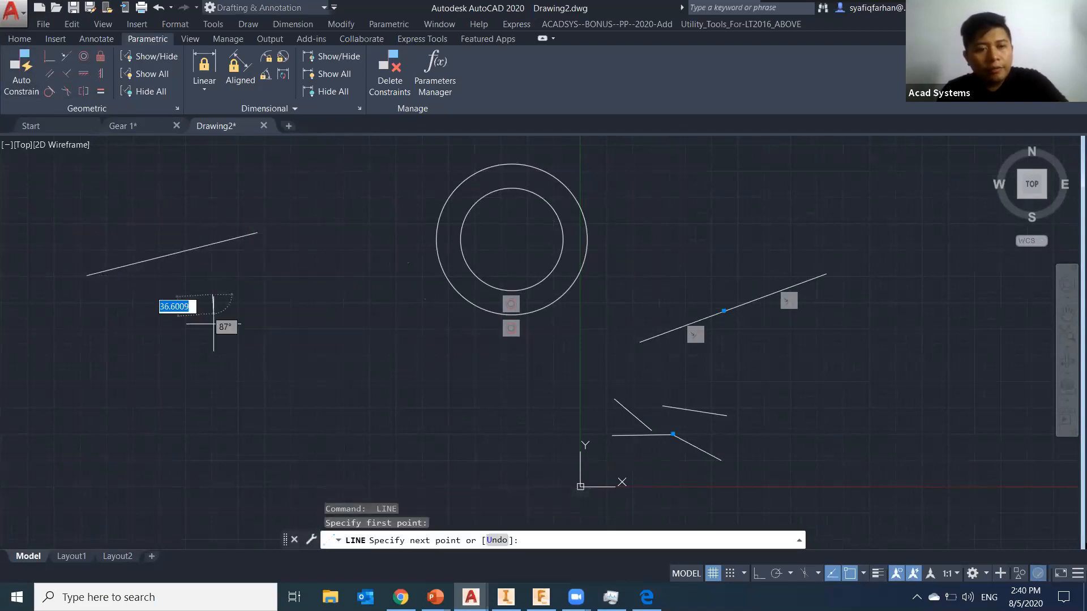
click(214, 388)
key(Escape)
key(Escape)
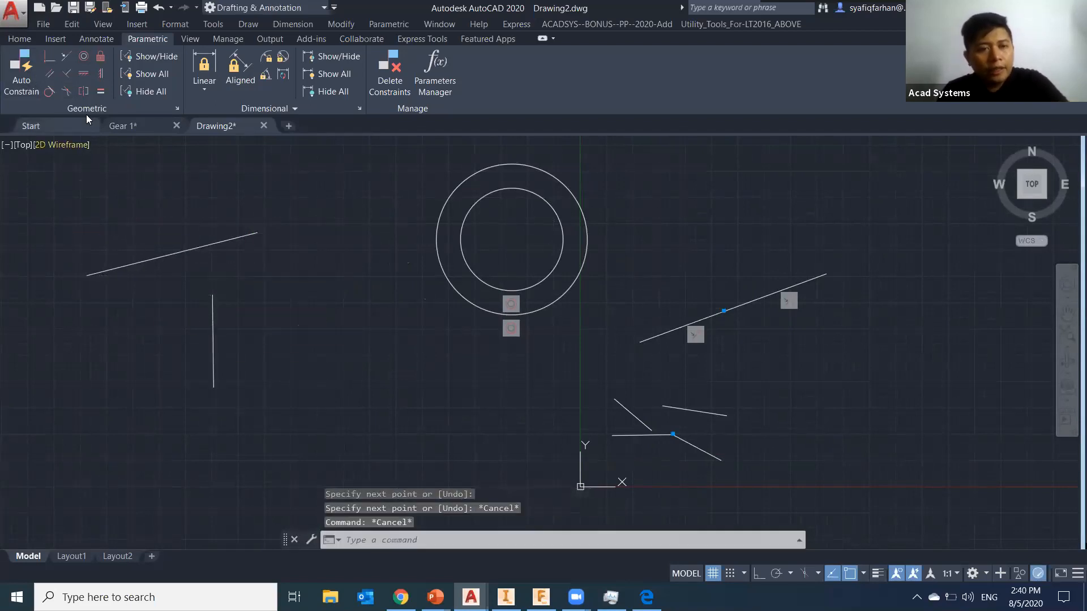
Constrain the sloping line as Horizontal and the nearly upright line below it as Vertical
click(85, 74)
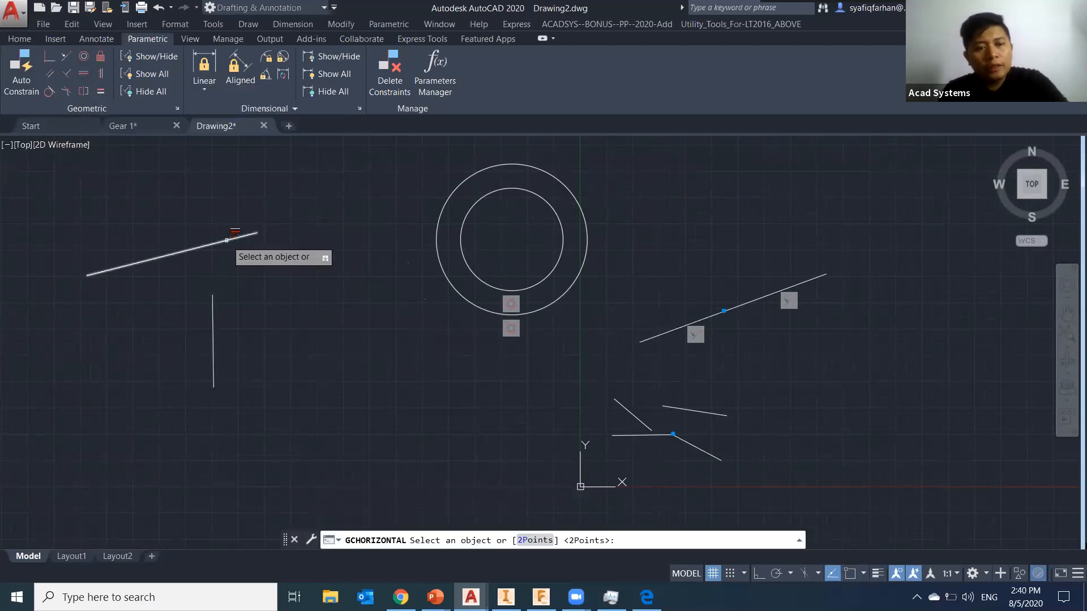
click(227, 240)
click(101, 73)
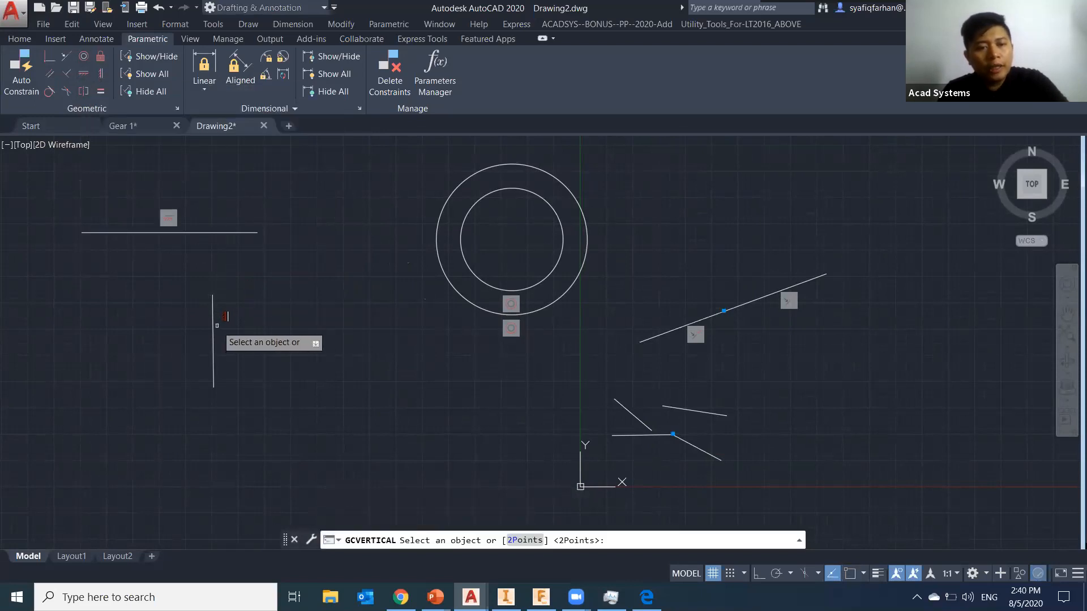
click(217, 325)
key(Escape)
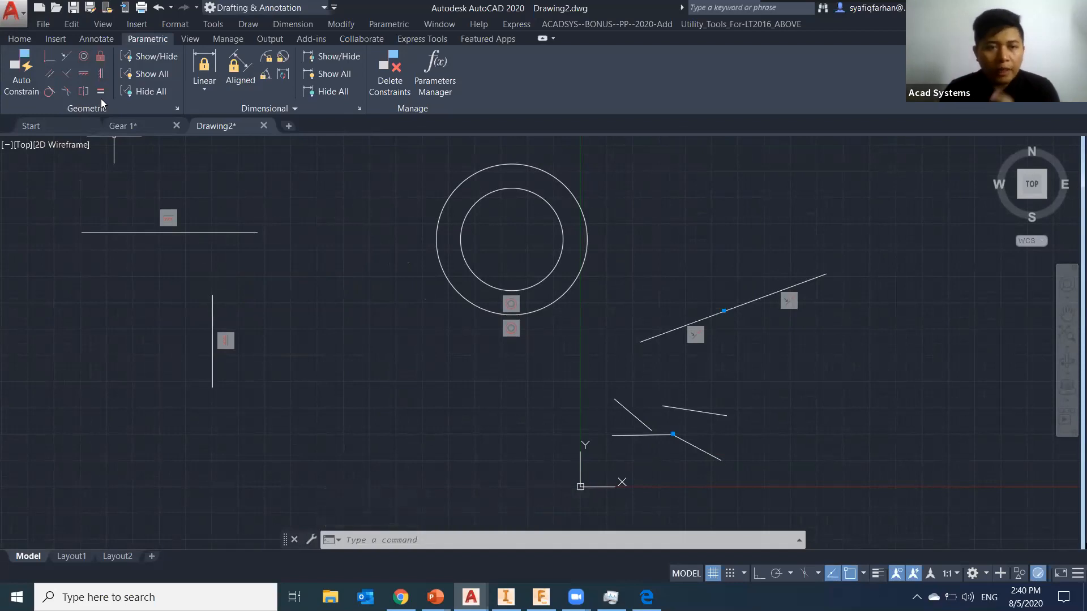
Draw a large circle of radius about 178 in the empty area left of the vertical and horizontal constrained lines
middle_drag(435, 422, 685, 378)
text(c)
key(Return)
click(118, 368)
click(198, 419)
key(Escape)
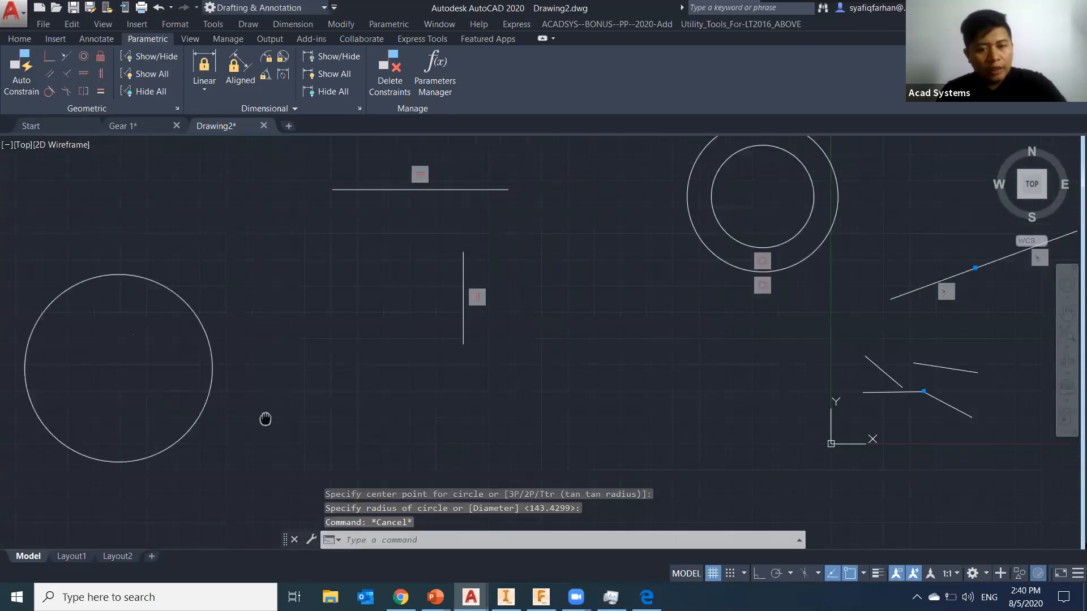
Draw a smaller circle of radius about 94 just right of the large circle
middle_drag(264, 419, 430, 389)
text(c)
key(Return)
click(452, 355)
click(503, 352)
key(Escape)
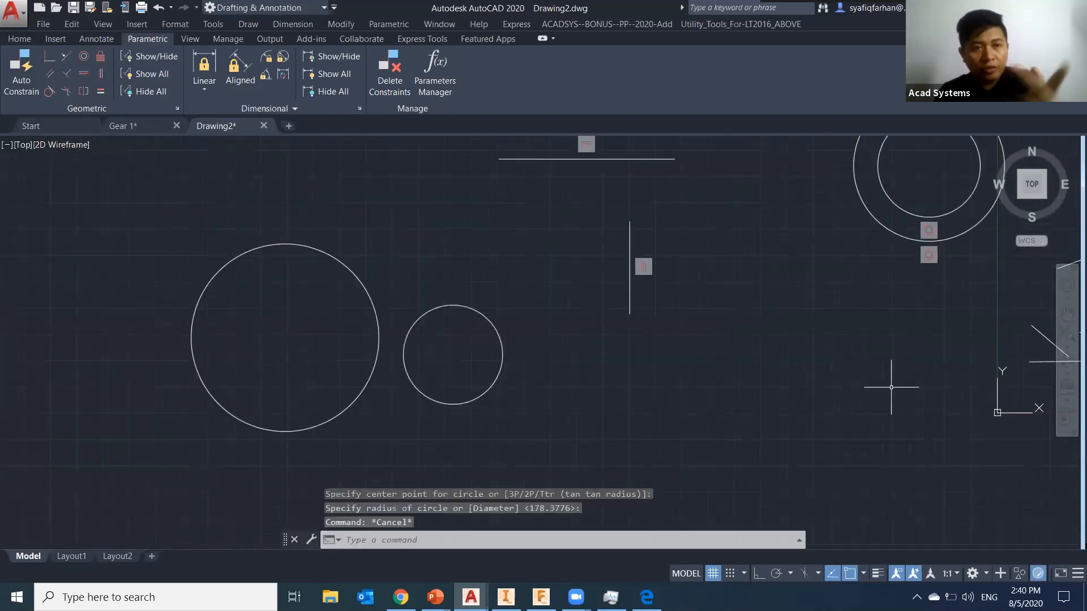
Apply a Concentric constraint to the two separate circles, picking the large circle as the first object
middle_drag(522, 332, 509, 373)
click(83, 56)
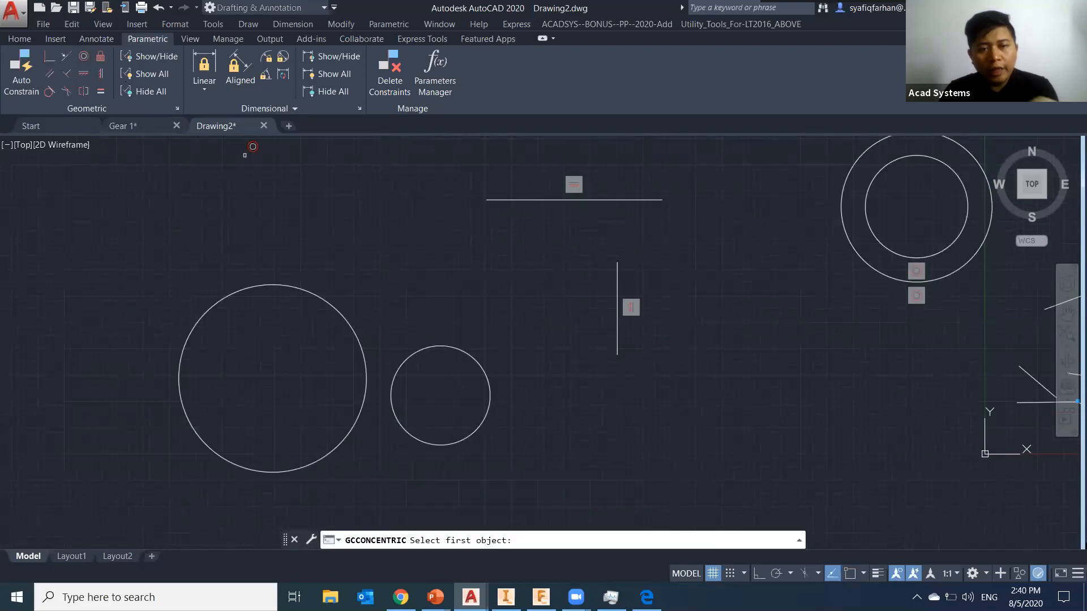
click(336, 293)
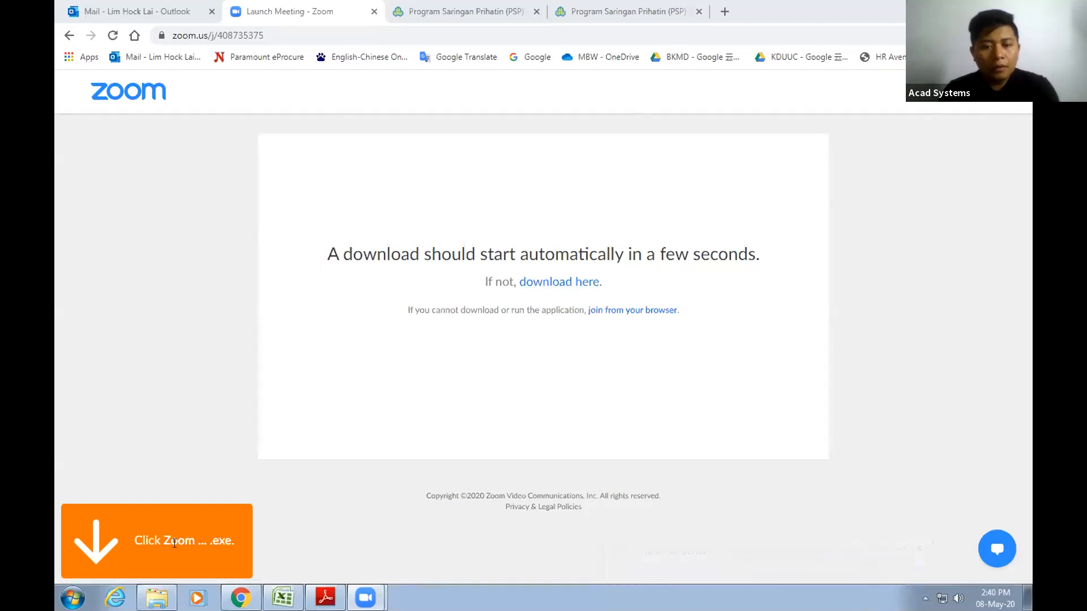
Switch back to the Drawing2 drawing in AutoCAD
mouse_move(366, 598)
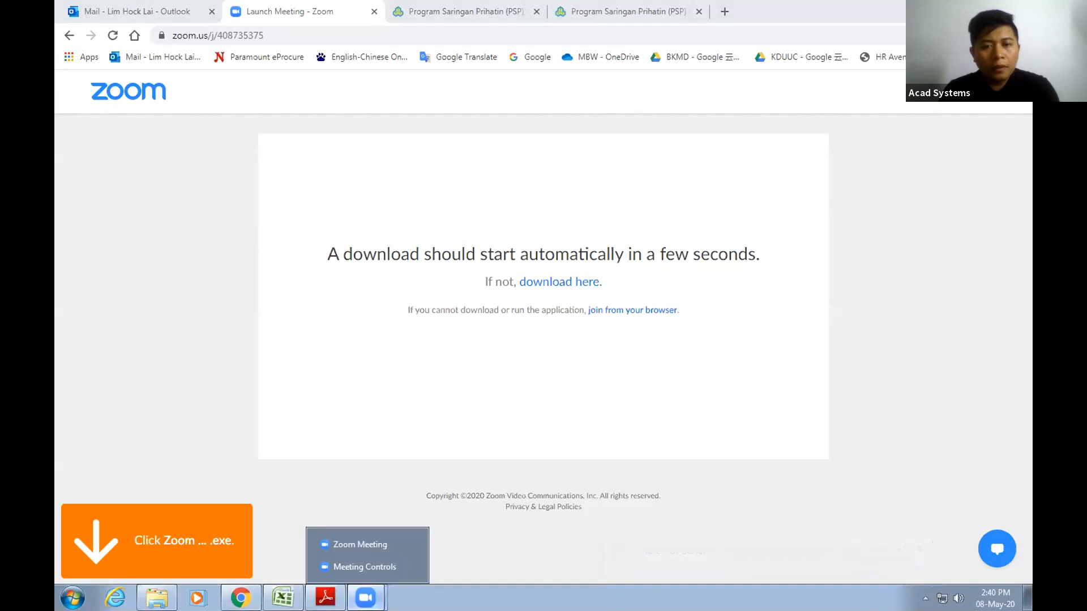
click(376, 544)
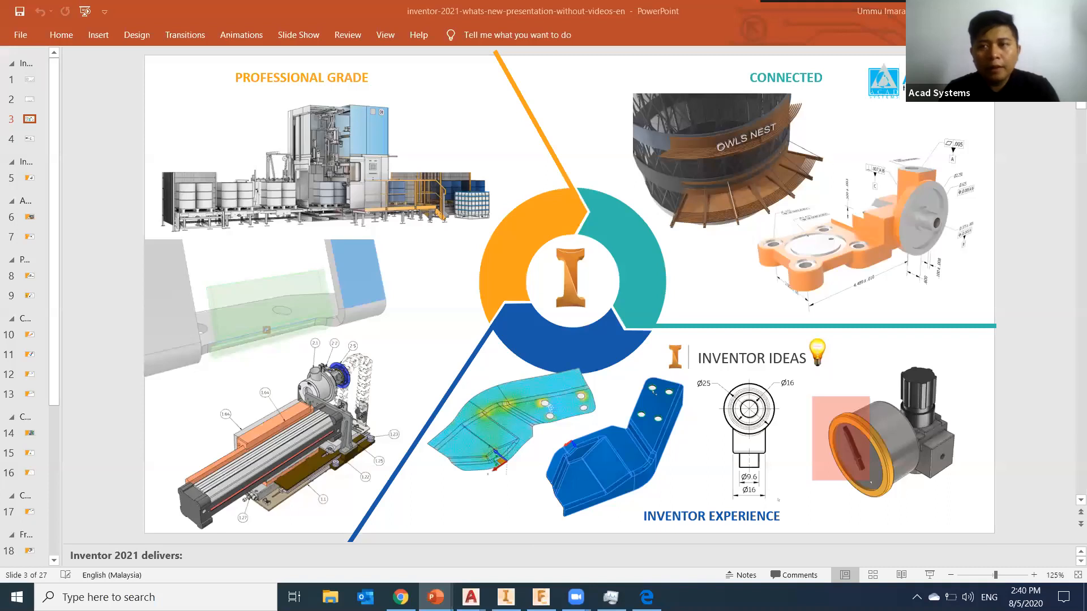
key(super+d)
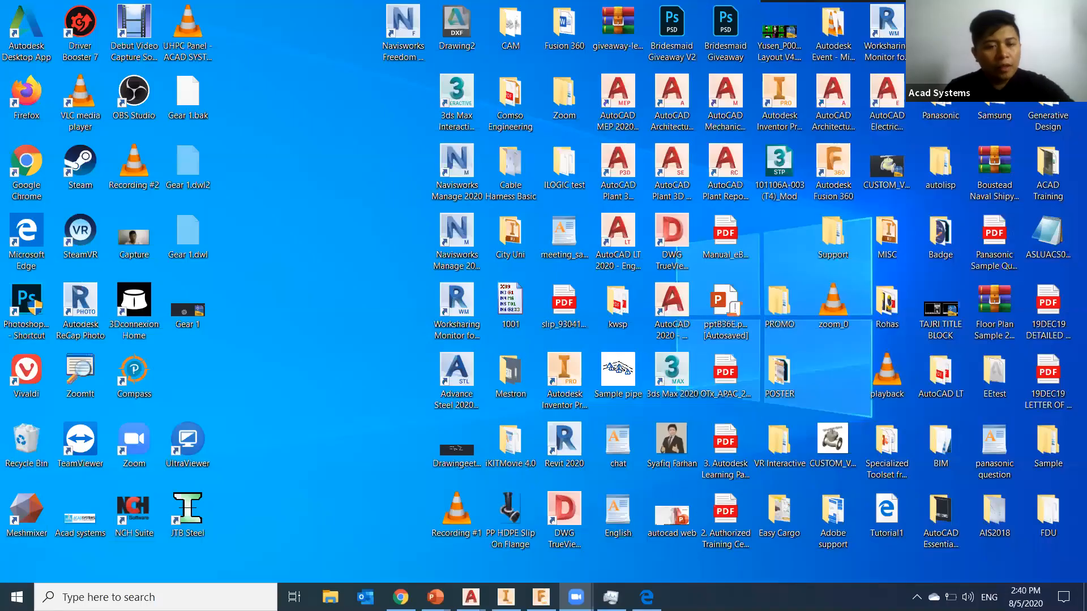
key(alt+Tab)
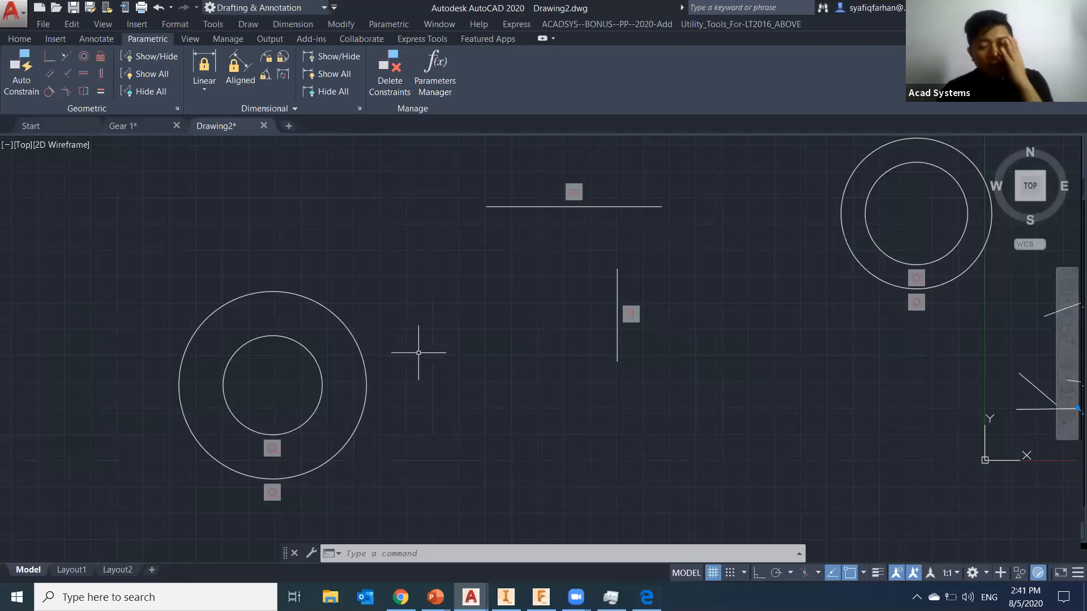
Draw a circle of radius about 129 in the empty space above the newly constrained concentric pair
click(338, 305)
middle_drag(335, 332, 413, 331)
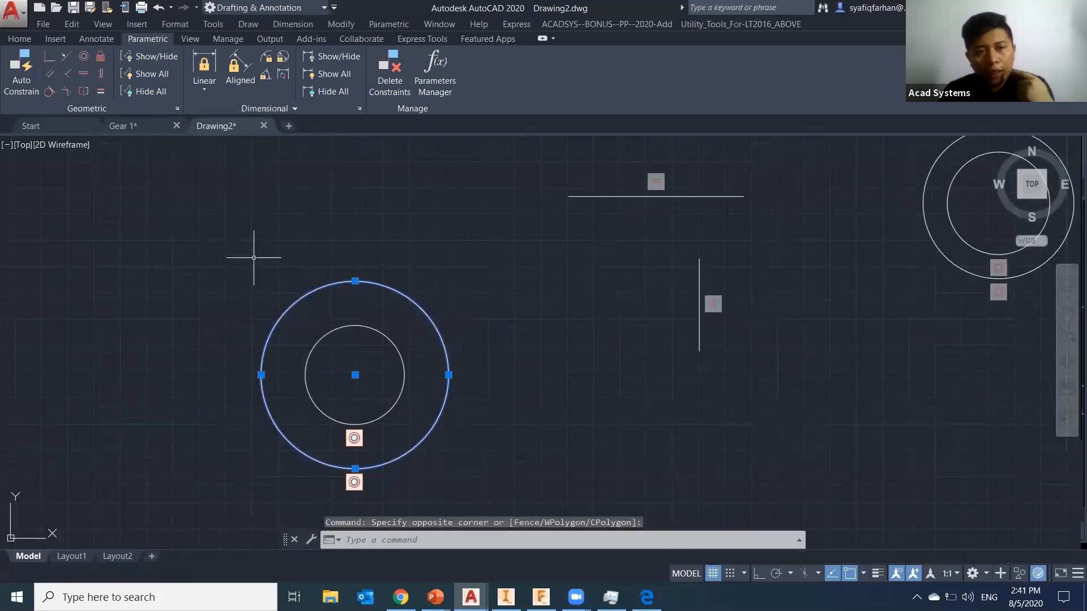
mouse_move(233, 247)
middle_down()
mouse_move(264, 298)
mouse_move(155, 342)
mouse_move(141, 364)
middle_up()
text(c)
key(Return)
click(192, 214)
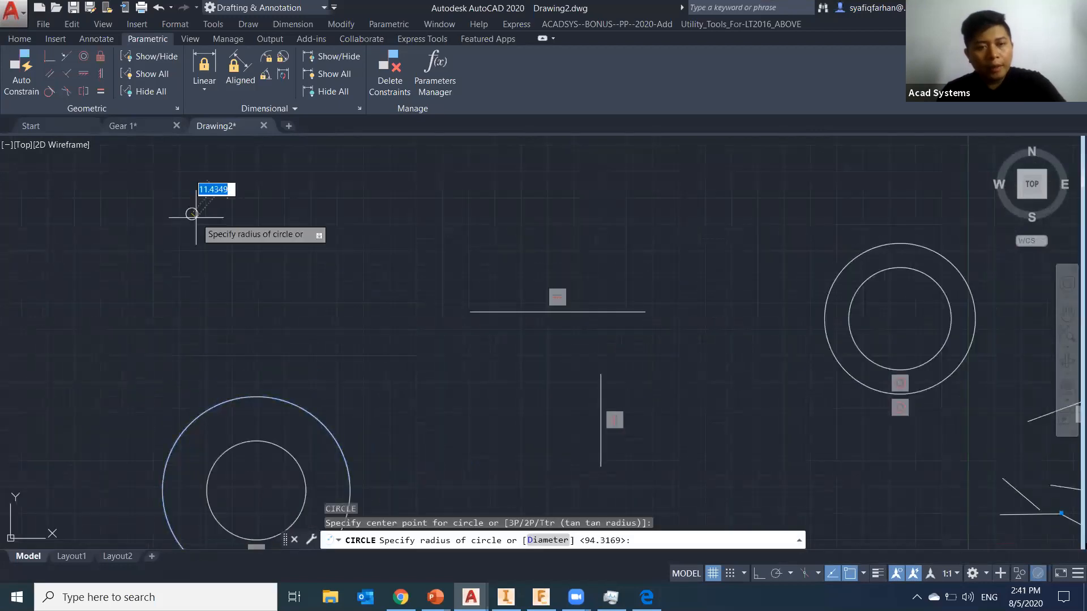
click(230, 270)
key(Escape)
Draw a much smaller circle right of the circle above the concentric pair
middle_drag(230, 269, 246, 306)
text(c)
key(Return)
click(339, 251)
click(353, 271)
key(Escape)
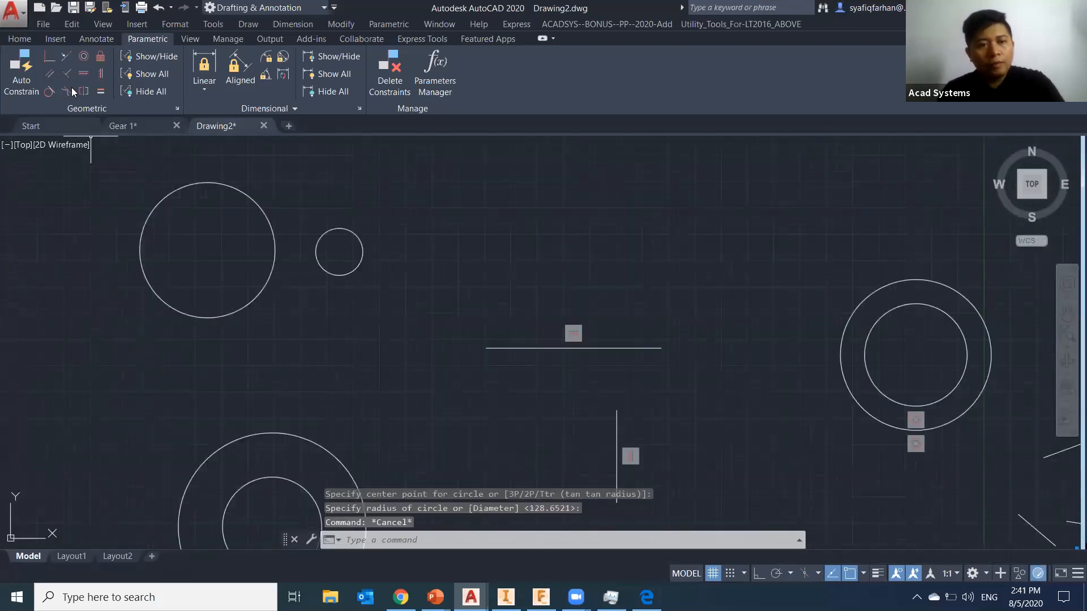
Apply a Concentric constraint to the two upper circles, picking the small circle first and the large circle second
click(83, 57)
click(338, 228)
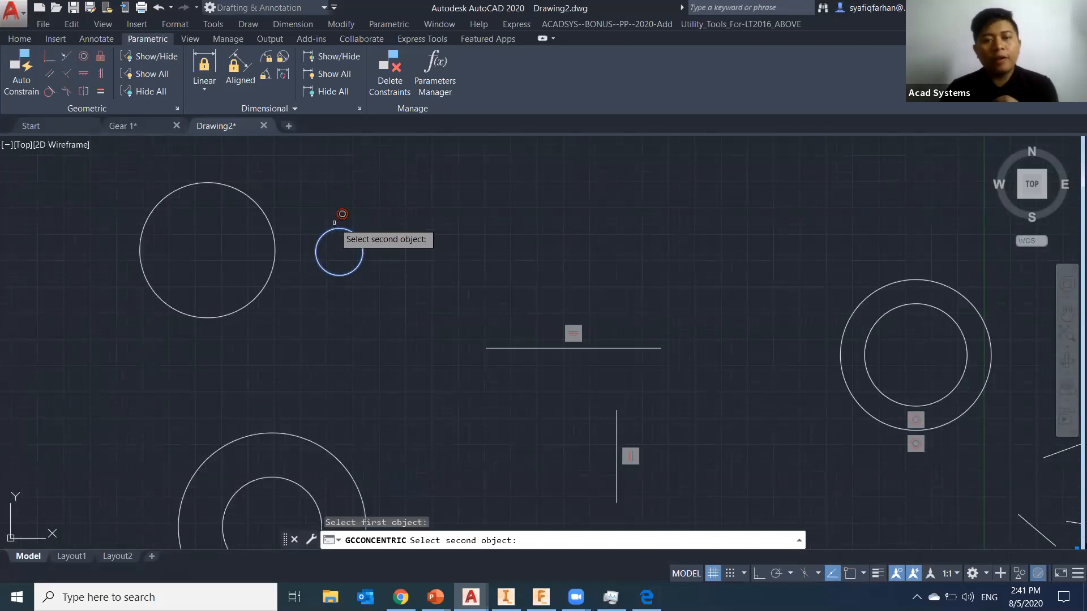
click(249, 194)
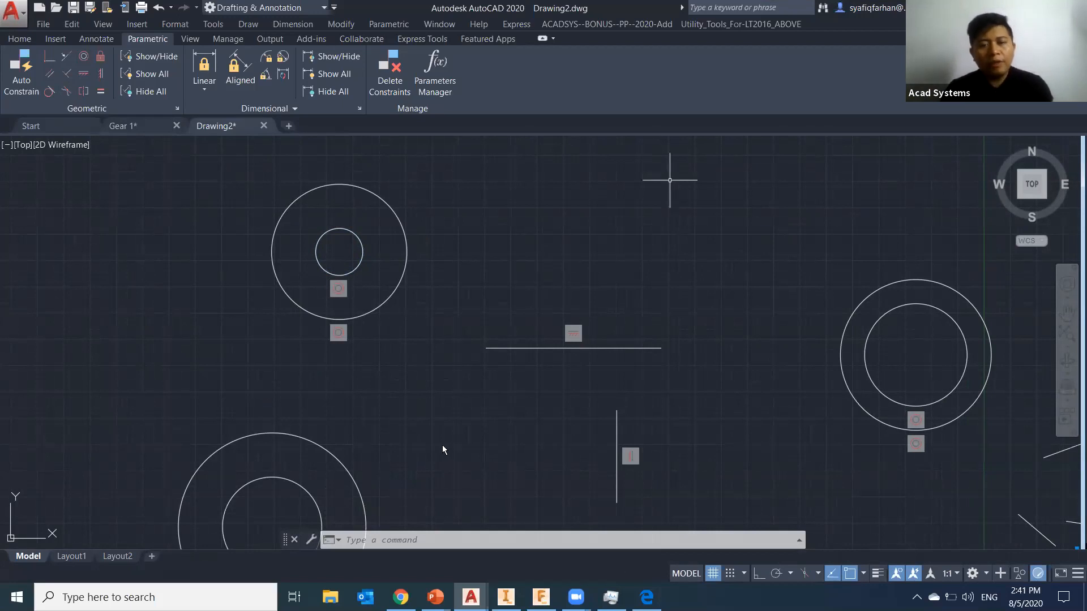
Switch to Autodesk Inventor and open Sketch1 of the S1 part for editing
key(super+d)
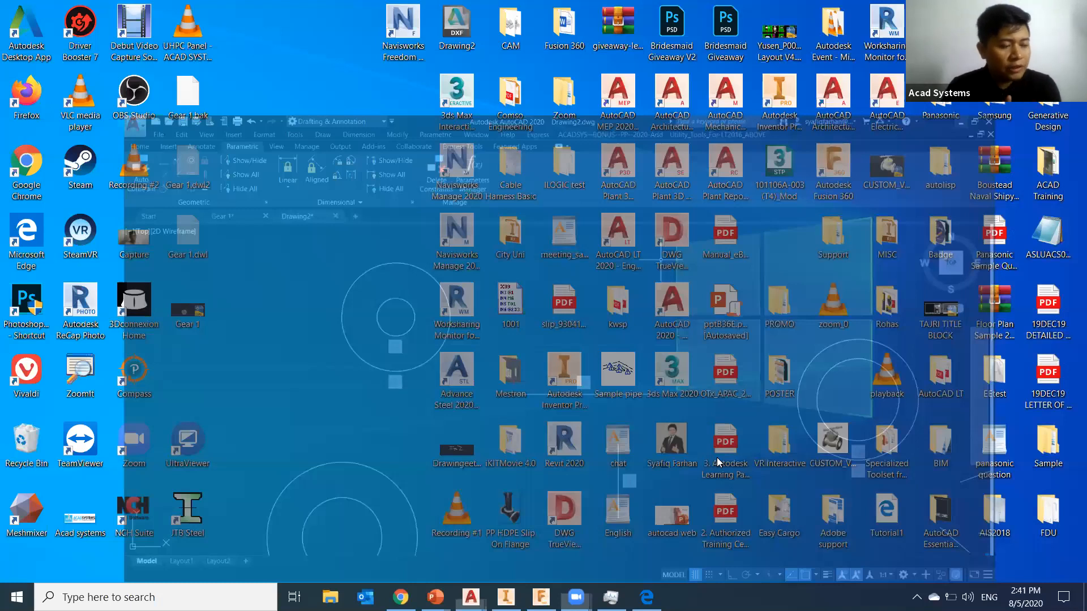
key(alt+Tab)
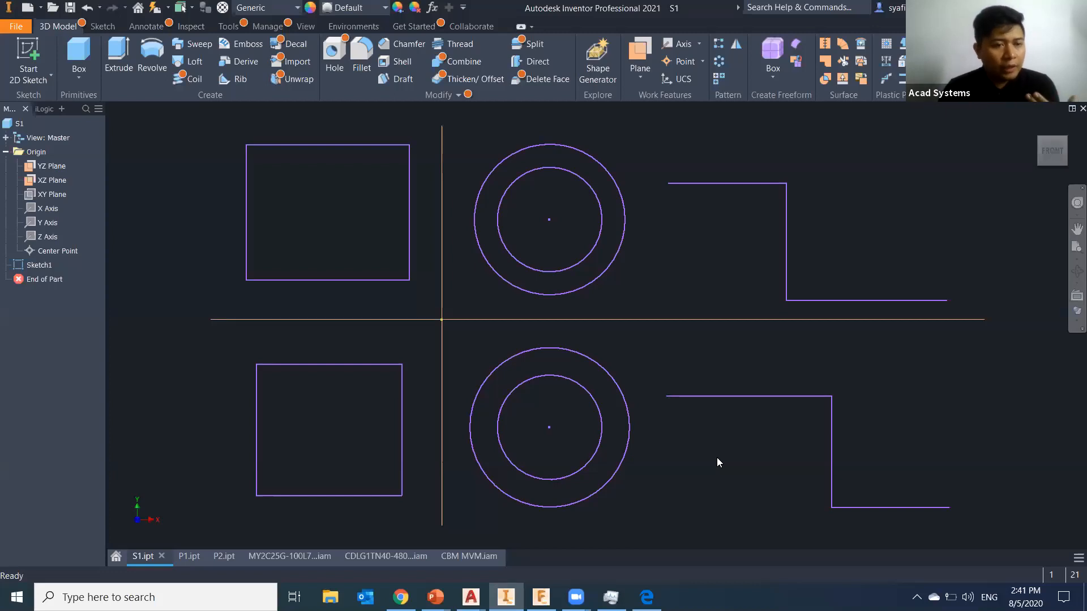
double_click(76, 285)
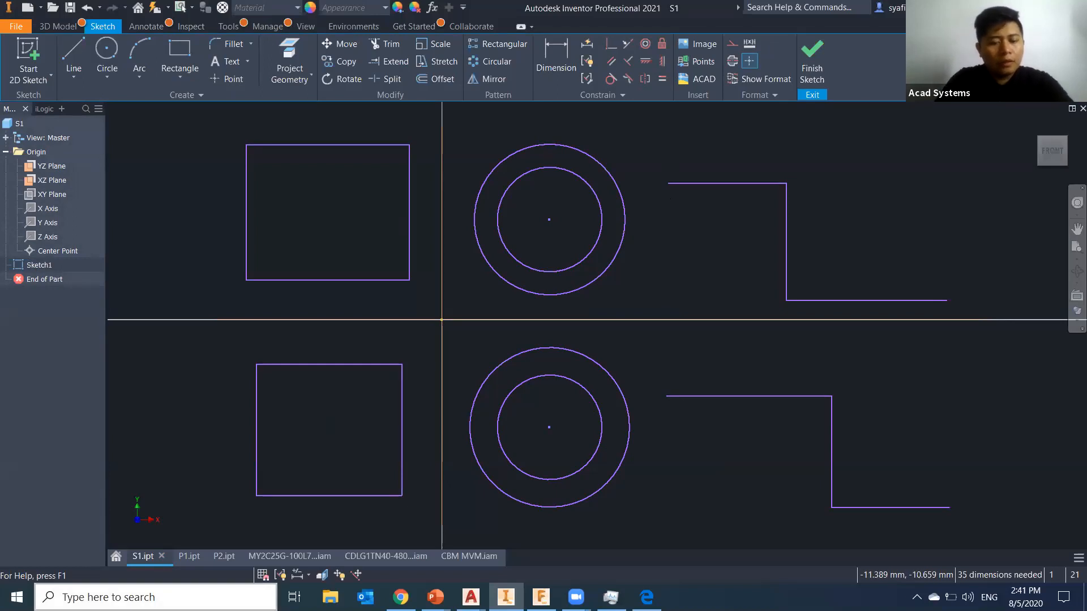
Magnify the screen around the sketch Constrain tools and mark them for the audience
key(super)
text(zoom)
key(Escape)
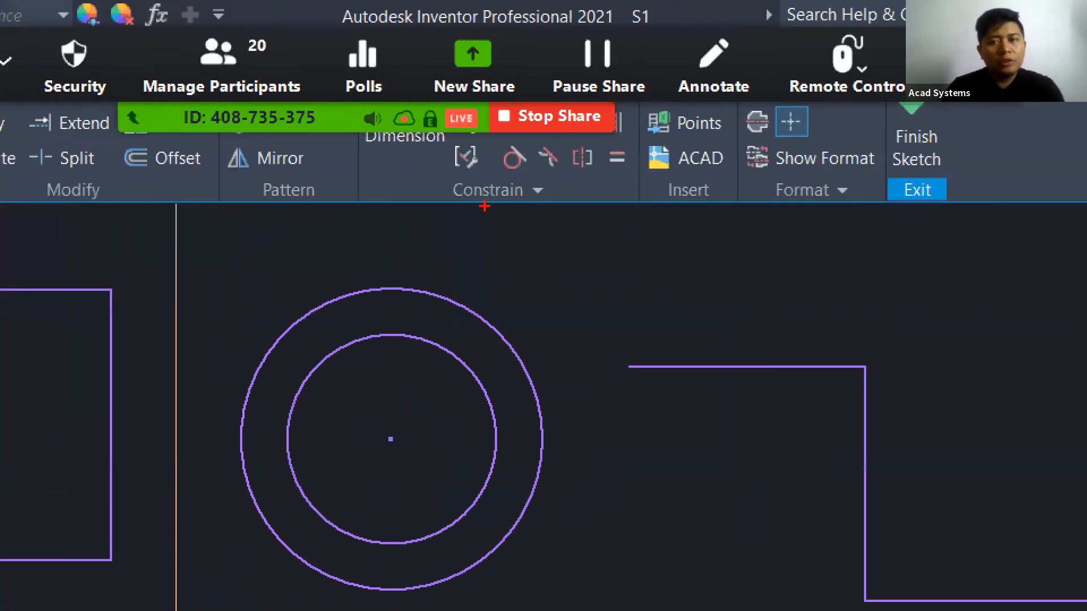
drag(459, 175, 792, 162)
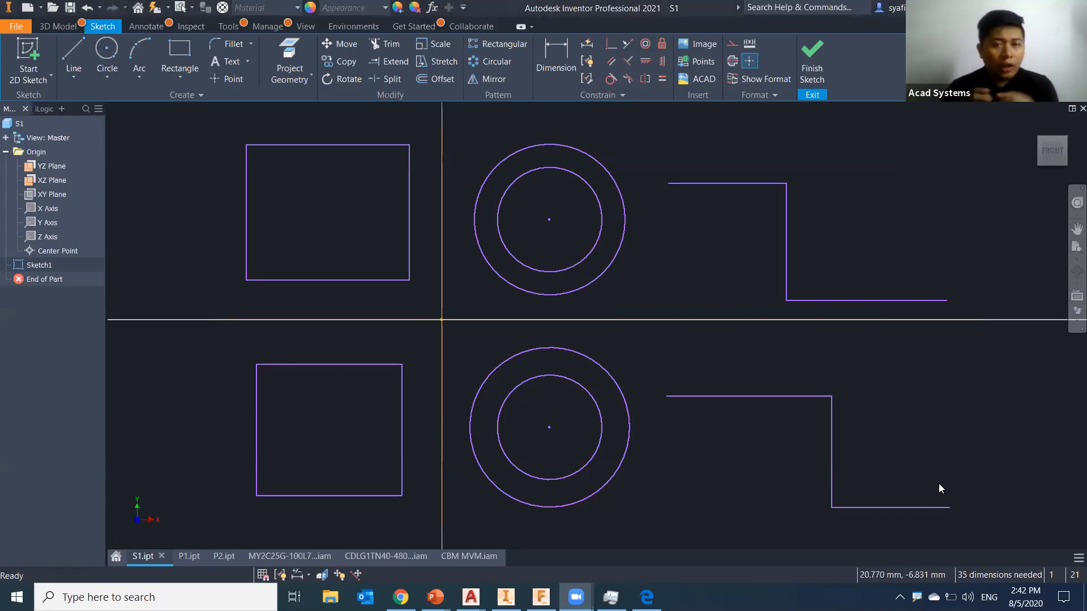
Enlarge the upper rectangle by pulling its top-left corner outward, up and to the left
click(403, 286)
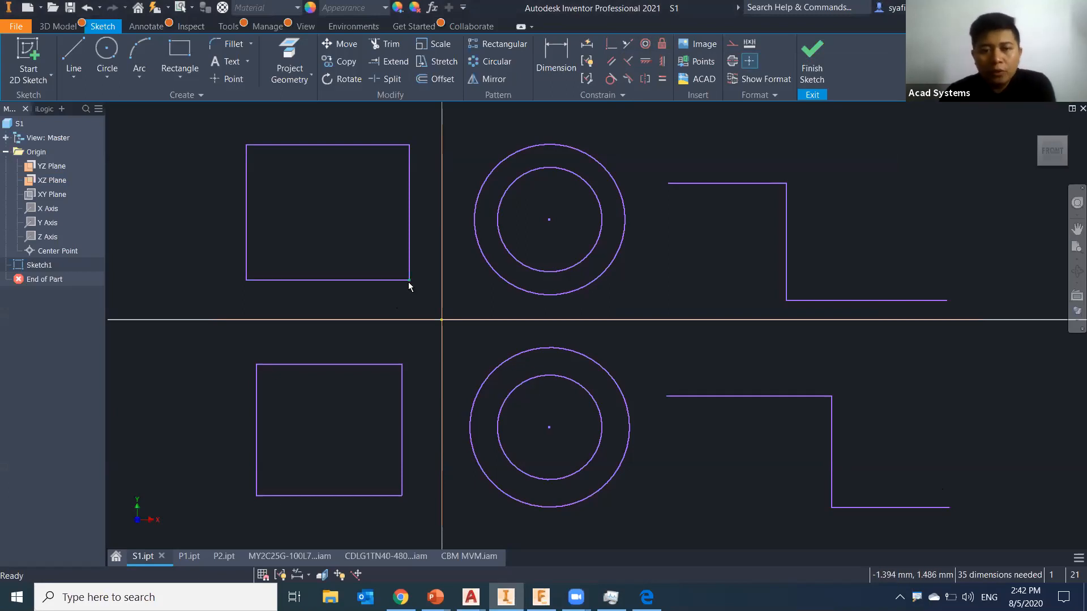
mouse_move(409, 279)
mouse_down()
mouse_move(425, 294)
mouse_move(399, 286)
mouse_up()
click(409, 280)
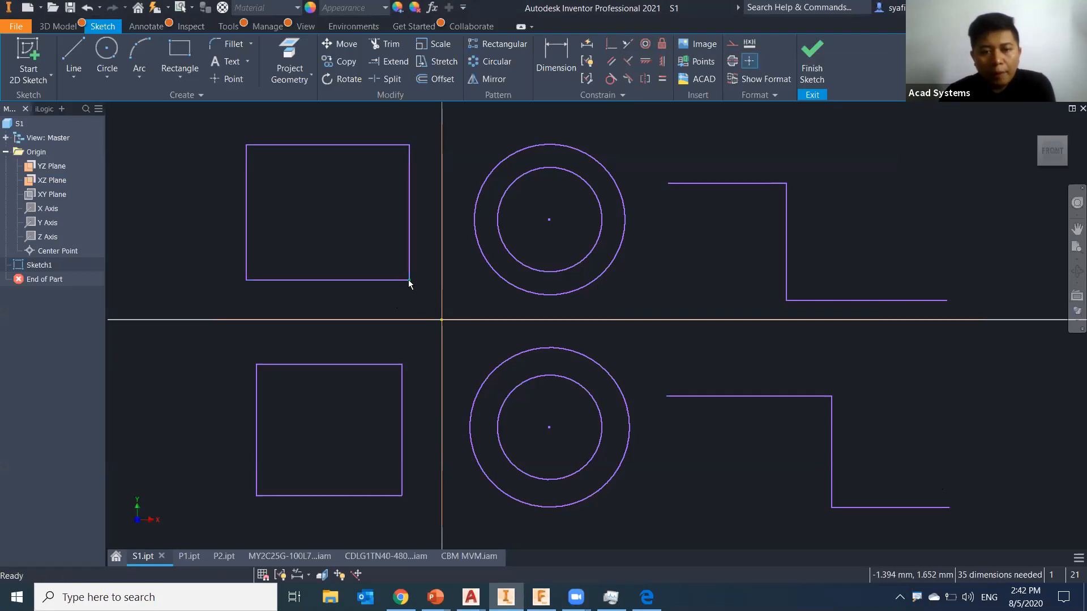
click(246, 145)
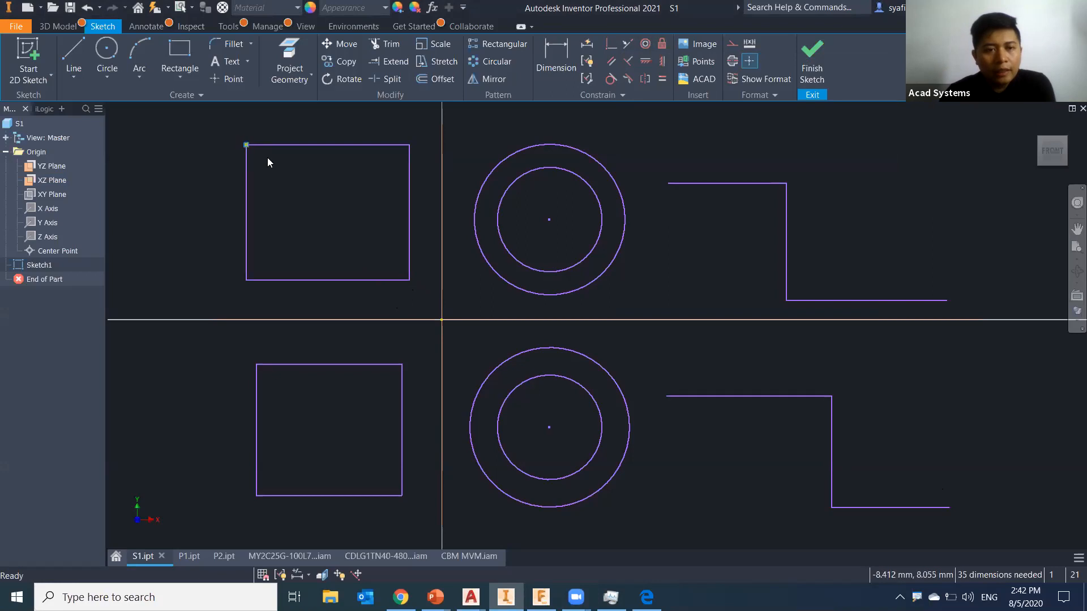
drag(245, 145, 229, 135)
middle_drag(275, 194, 294, 264)
drag(265, 217, 193, 162)
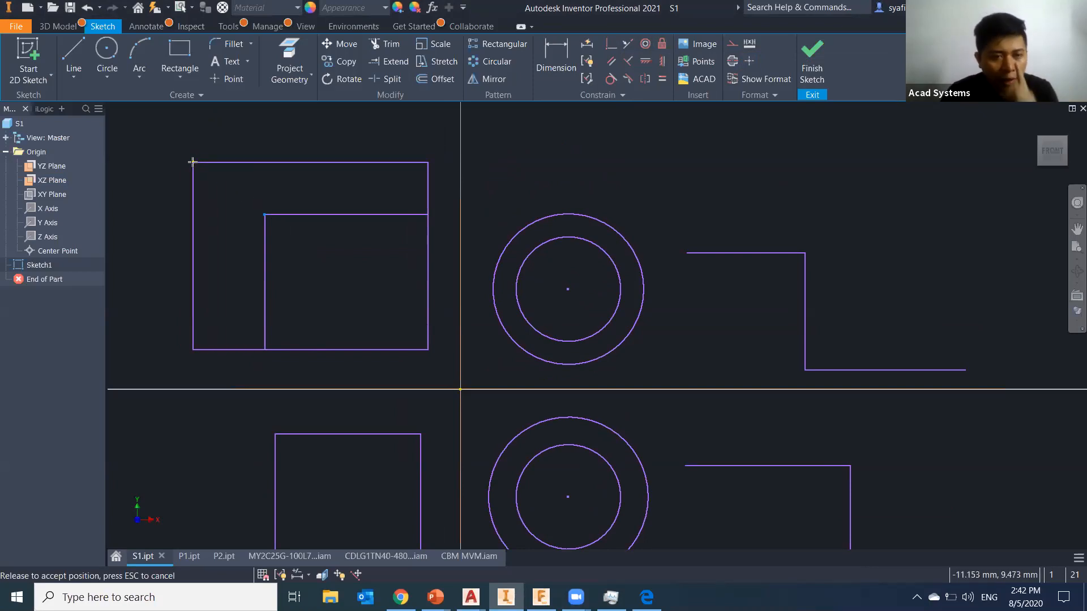
Pull the lower rectangle's top-left corner outward to distort it into a skewed quadrilateral
middle_drag(332, 467, 341, 391)
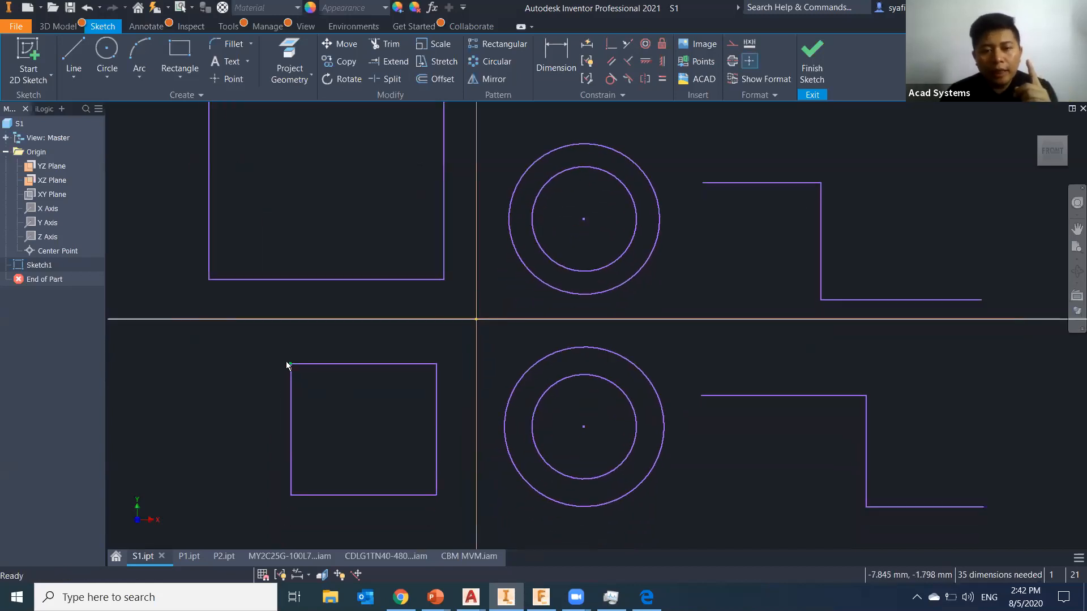
drag(290, 363, 216, 349)
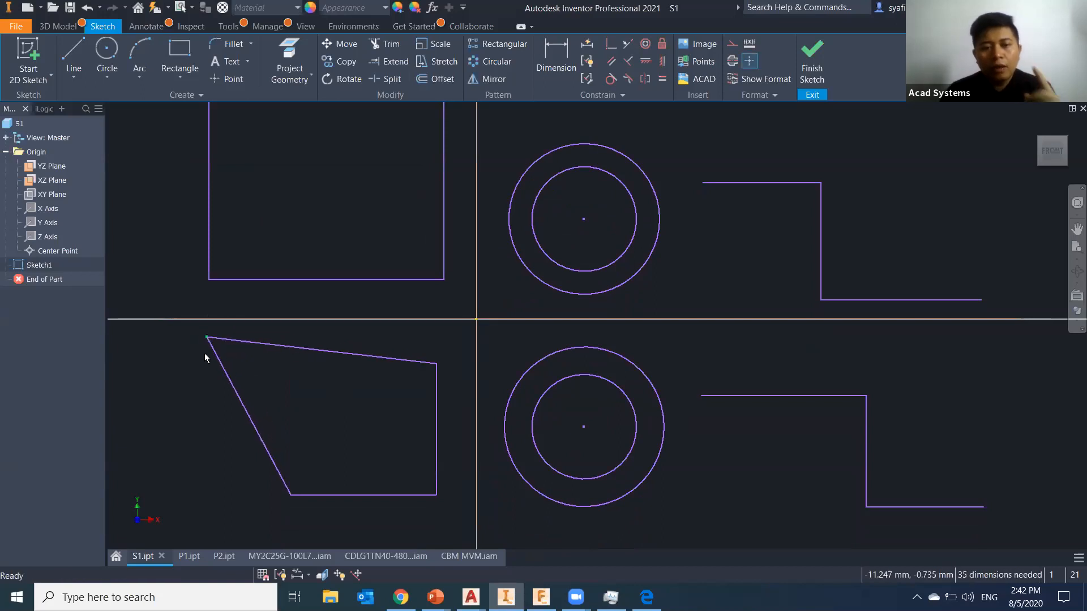
middle_drag(228, 447, 229, 466)
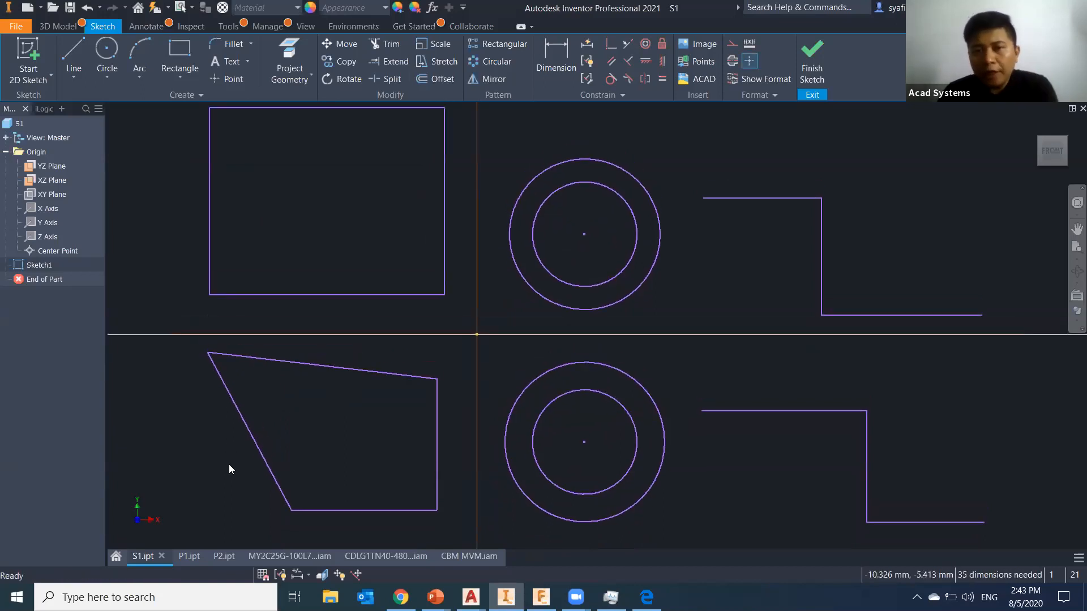
Select the top edge of the upper rectangle and examine its constraint symbols
middle_drag(271, 235, 276, 244)
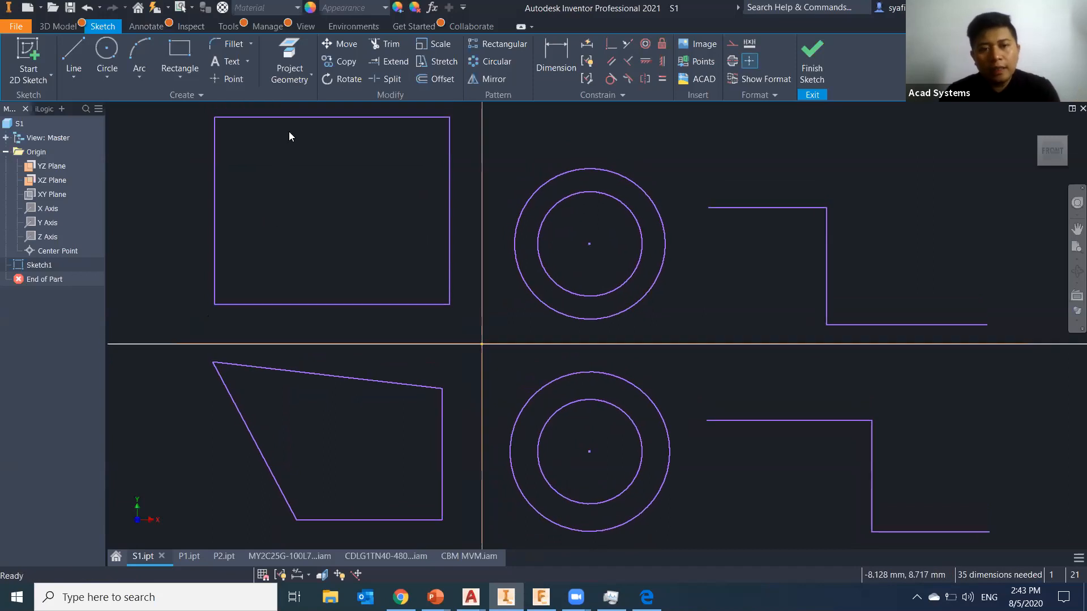
click(329, 117)
middle_drag(350, 205, 352, 222)
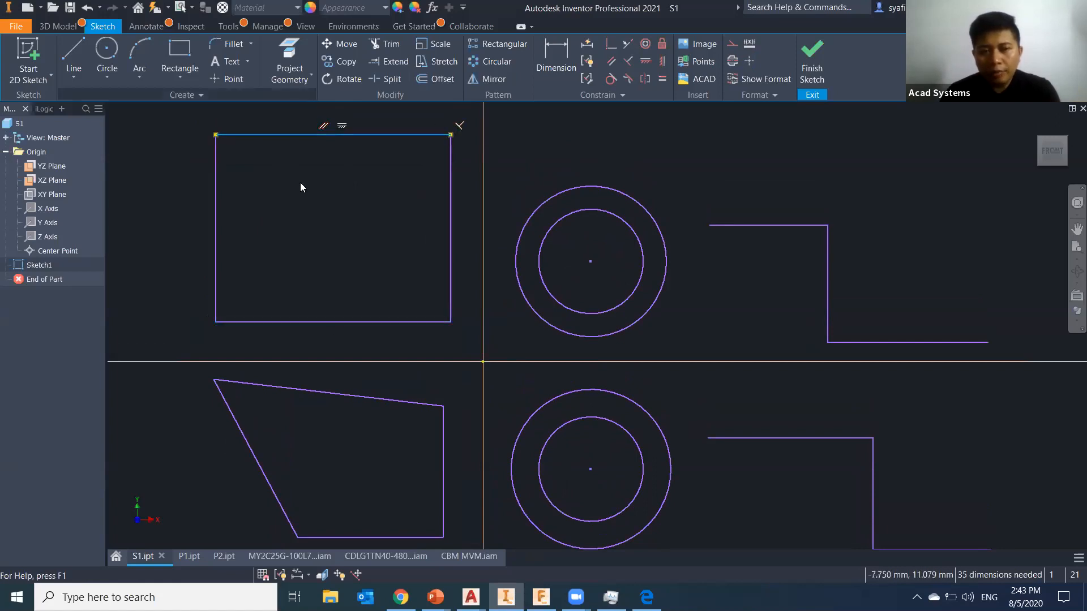
click(341, 128)
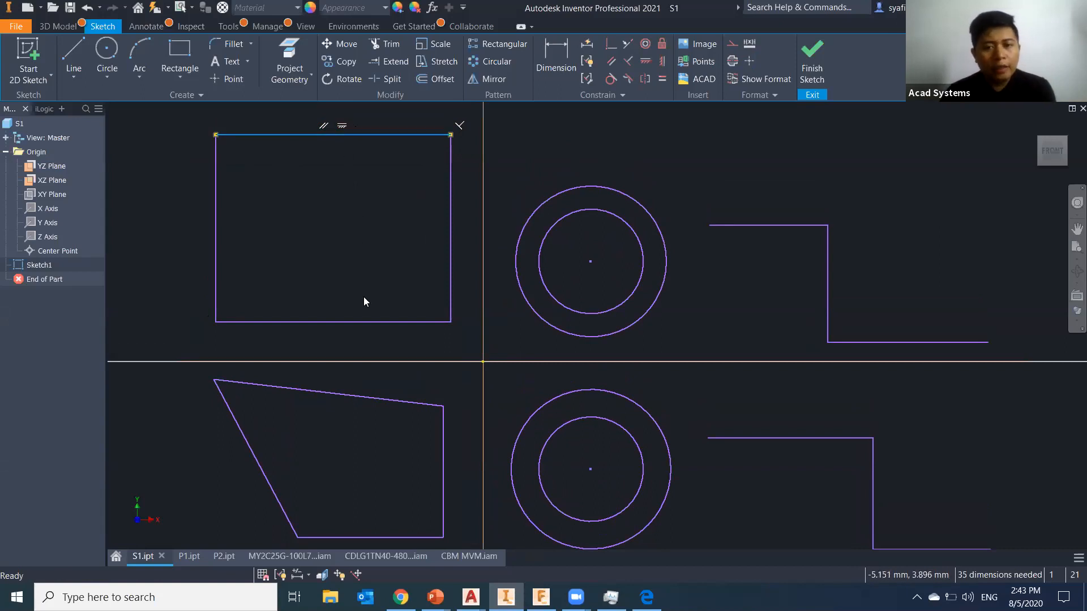
key(Escape)
Try to move the upper outer circle to the right with the Move tool, using its centre as base point
middle_drag(517, 367, 466, 370)
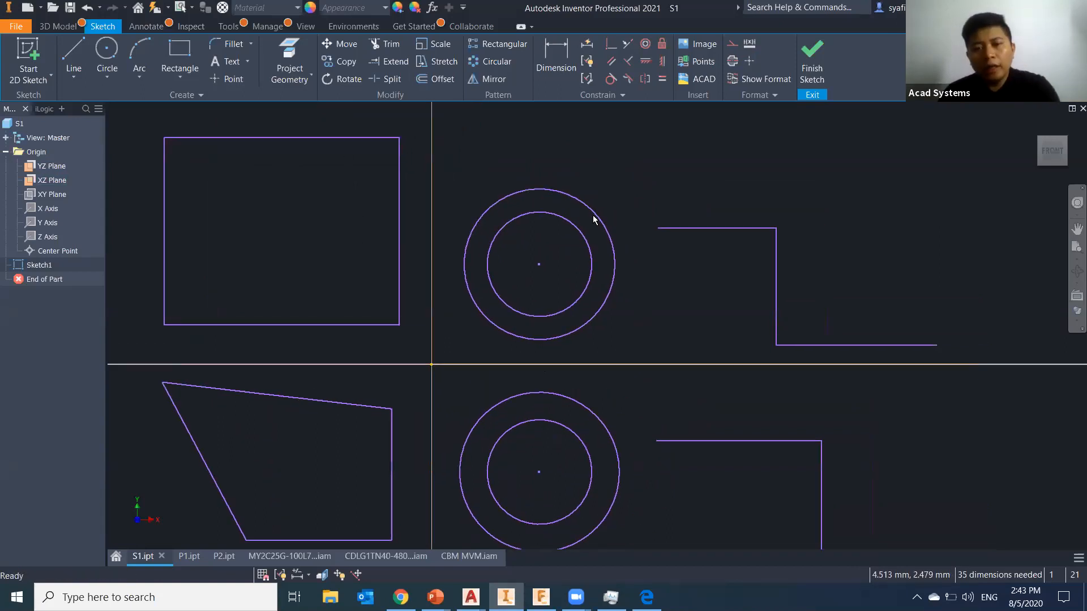
click(566, 193)
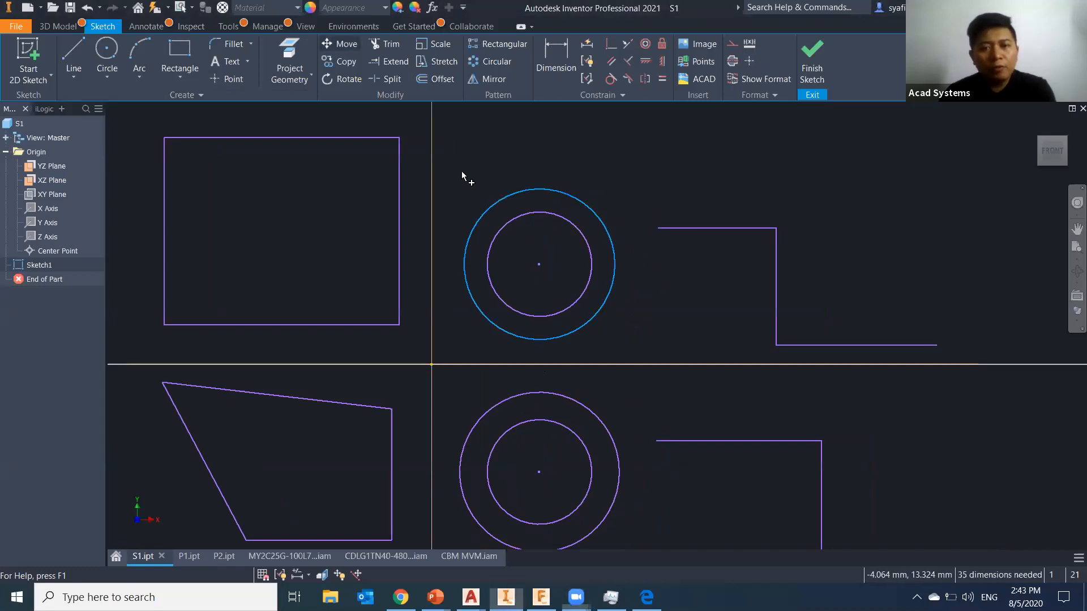
click(340, 44)
click(198, 140)
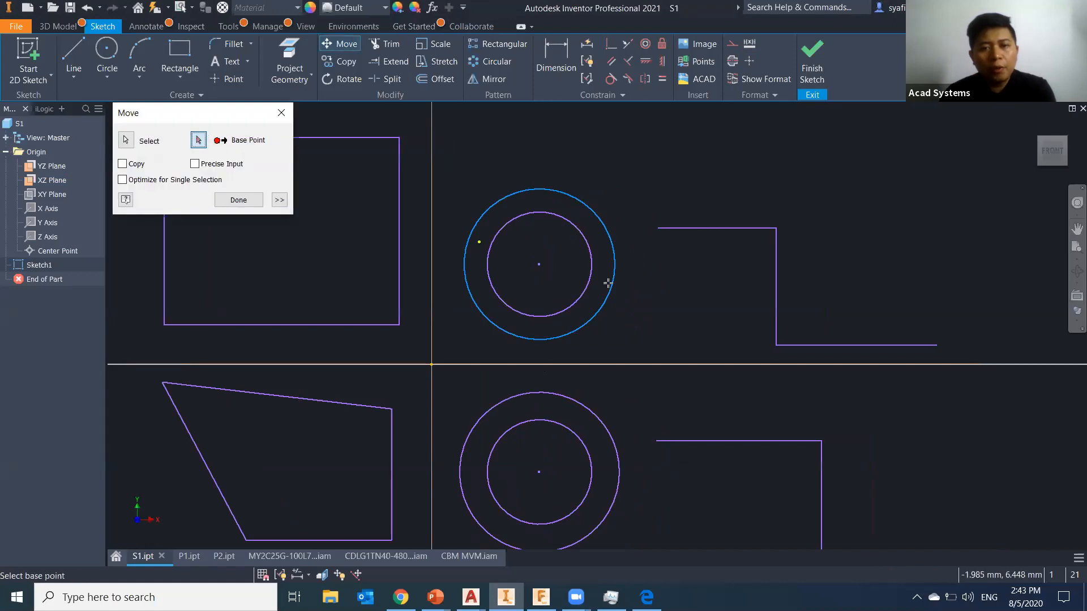
click(538, 264)
click(729, 251)
Shift the upper pair of concentric circles slightly upward by their shared centre
click(592, 211)
drag(539, 266, 540, 241)
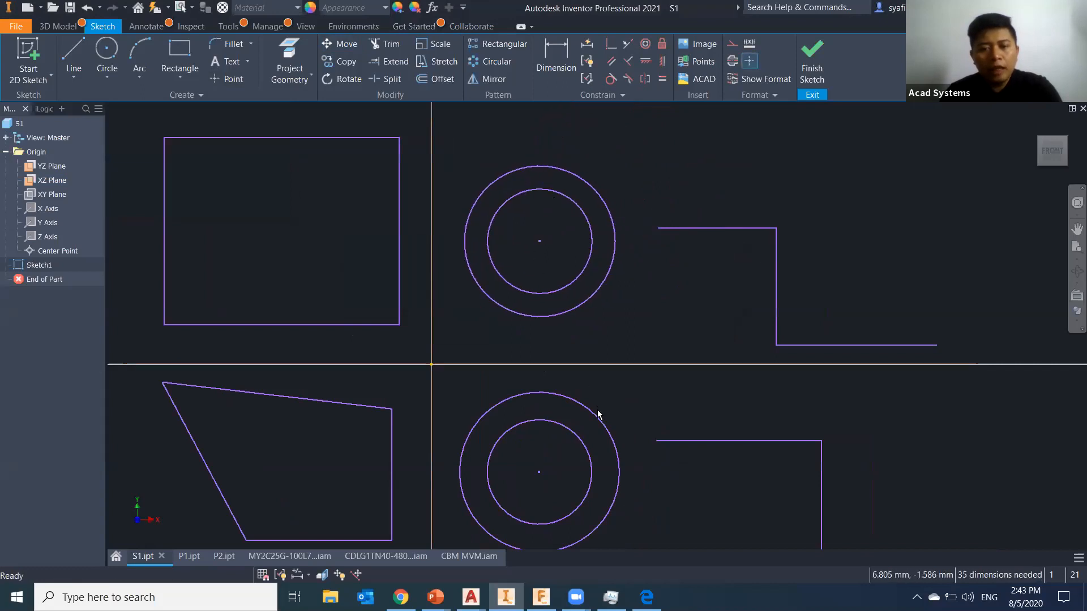
Move the lower outer circle by its centre down and to the right, away from its inner circle
middle_drag(599, 416, 617, 369)
click(620, 368)
drag(553, 419, 636, 467)
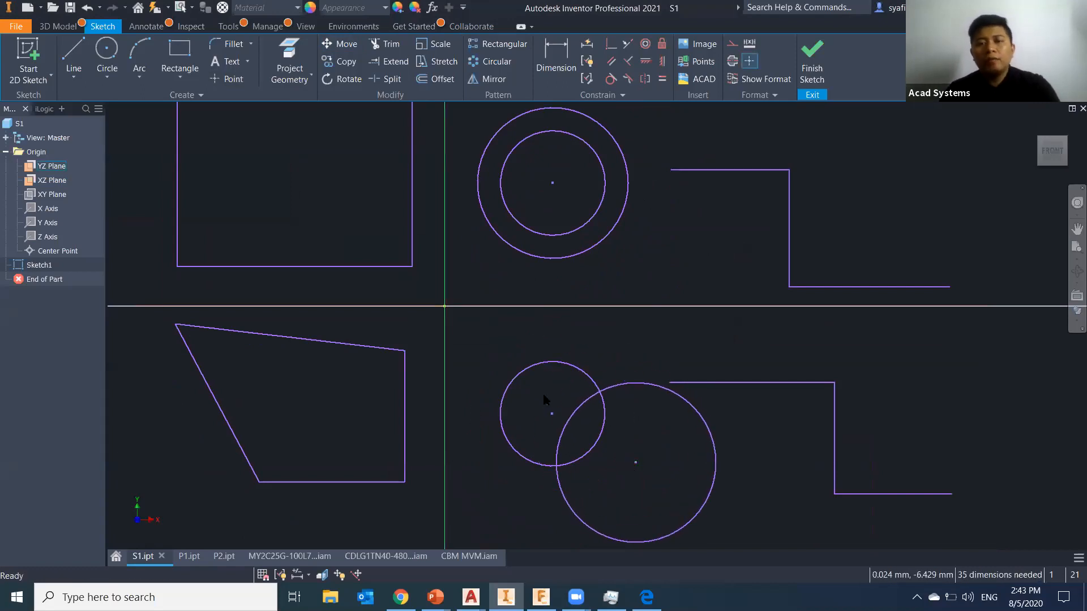
middle_drag(522, 425, 502, 465)
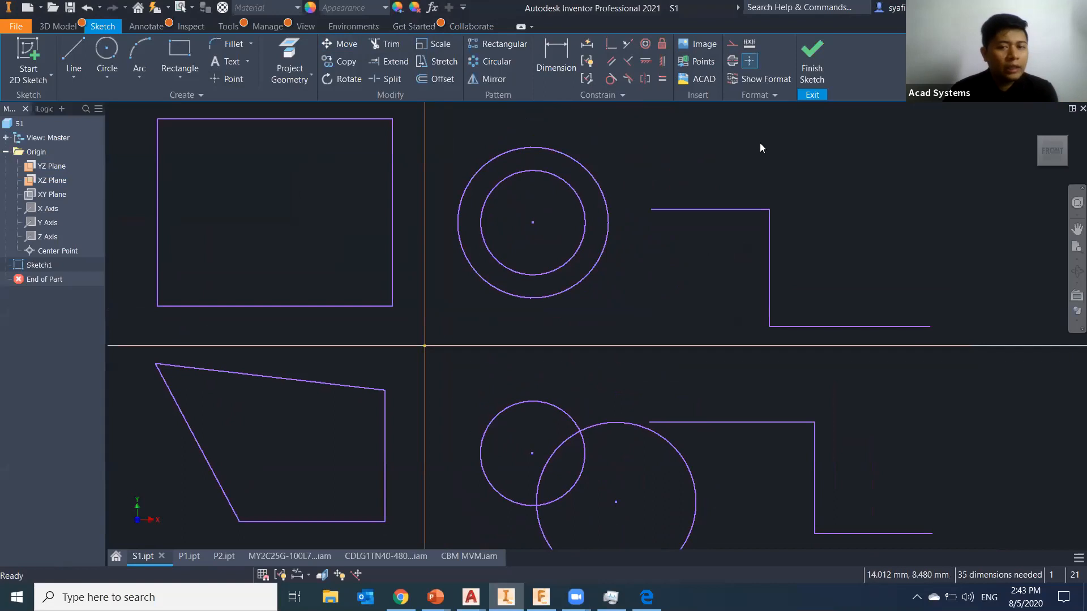
middle_drag(736, 204, 707, 183)
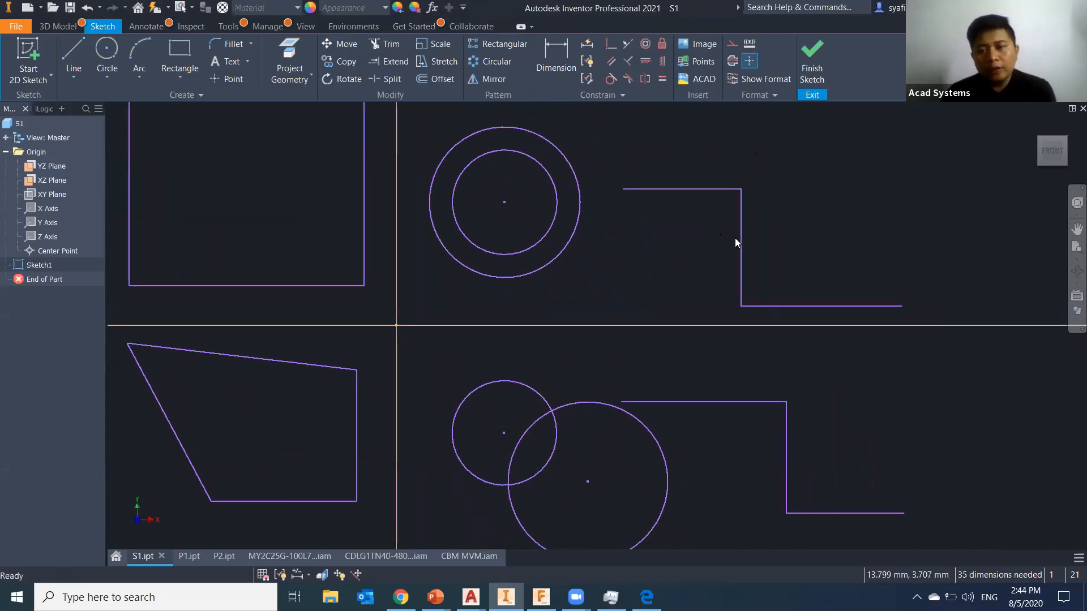
Shift the upper stepped line's vertical segment right and back left, and shift the lower stepped line's vertical segment left
drag(740, 240, 819, 246)
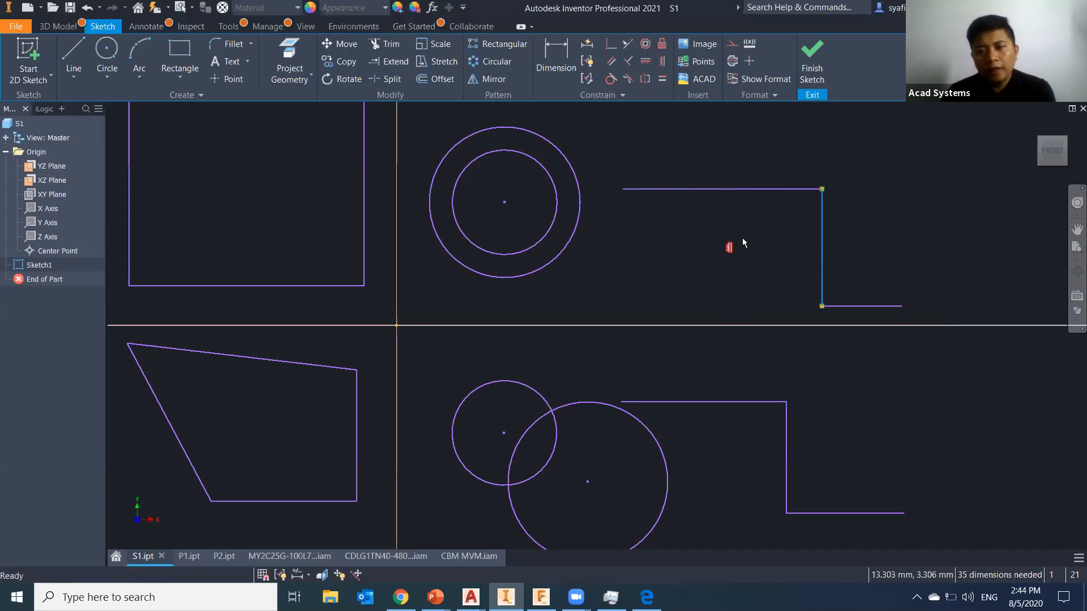
drag(815, 219, 731, 227)
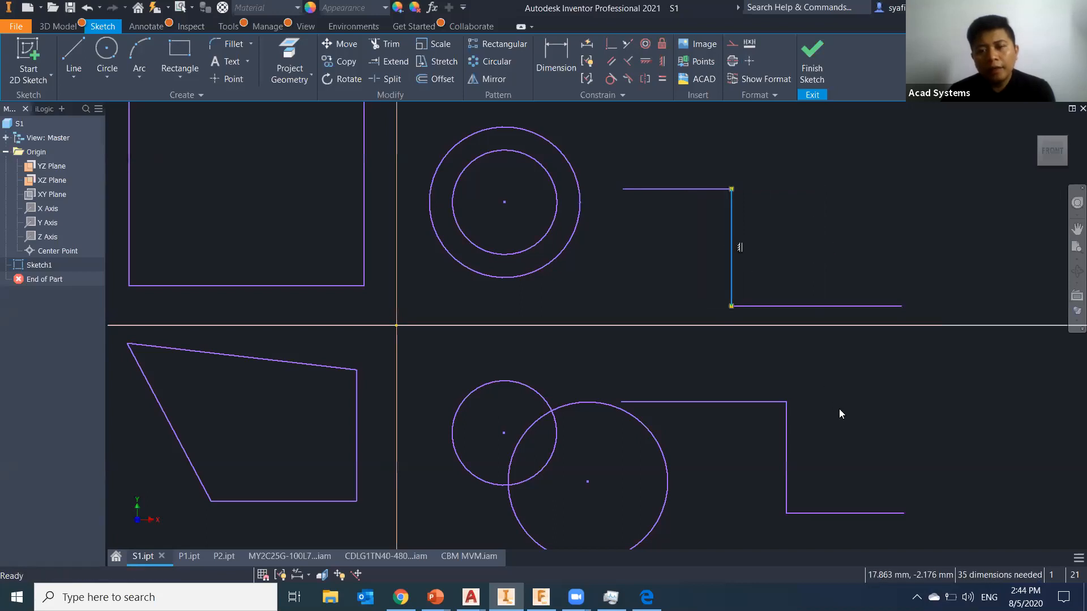
drag(785, 434, 720, 428)
click(802, 419)
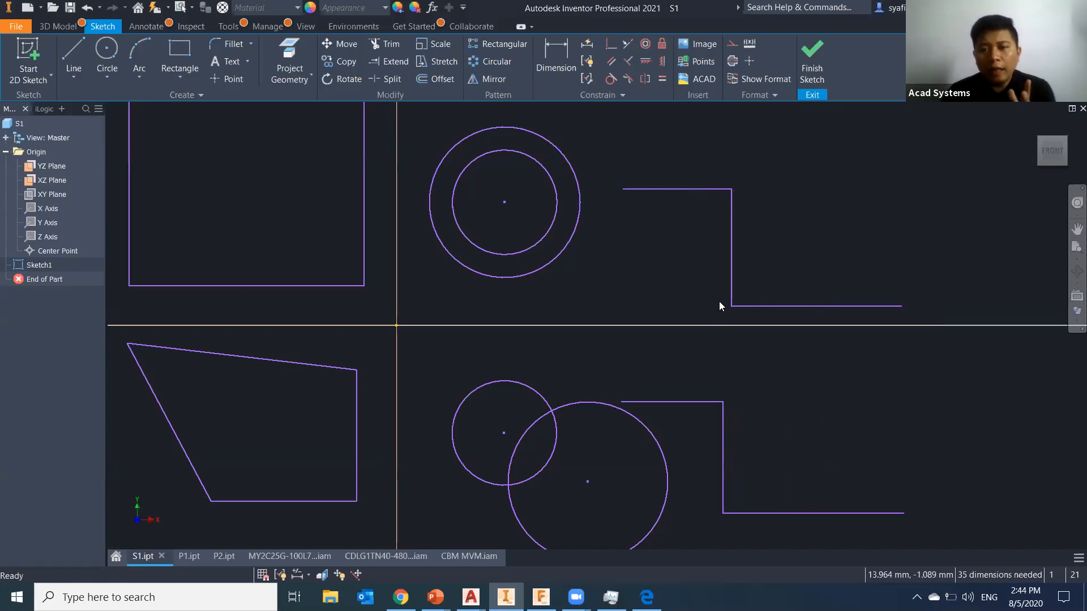
Move the upper stepped line's top corner down and left, and pull both corners of the lower stepped line off axis
drag(732, 190, 703, 232)
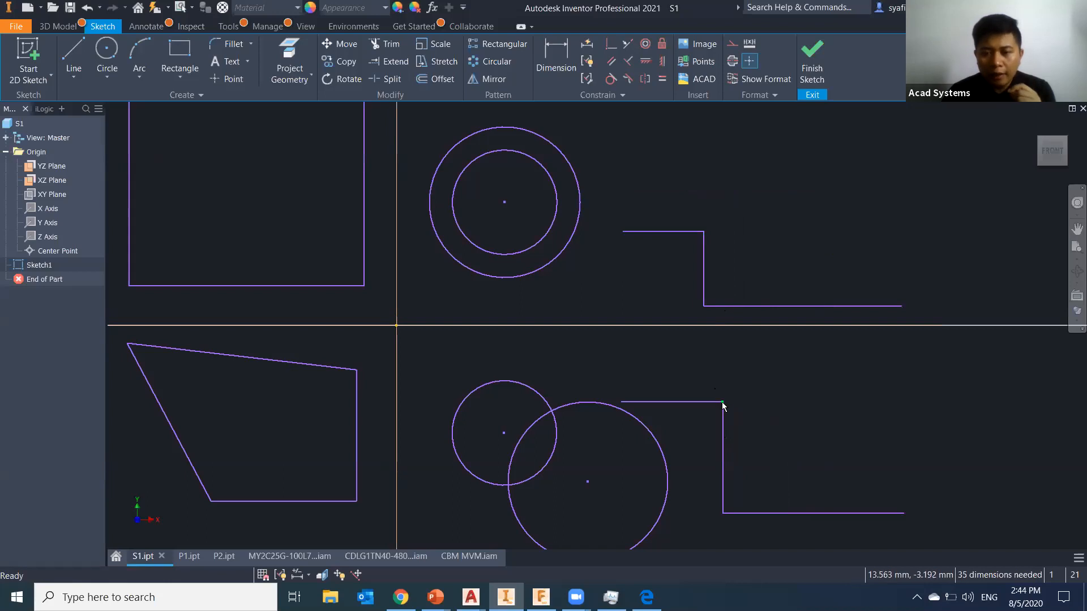
drag(718, 408, 704, 423)
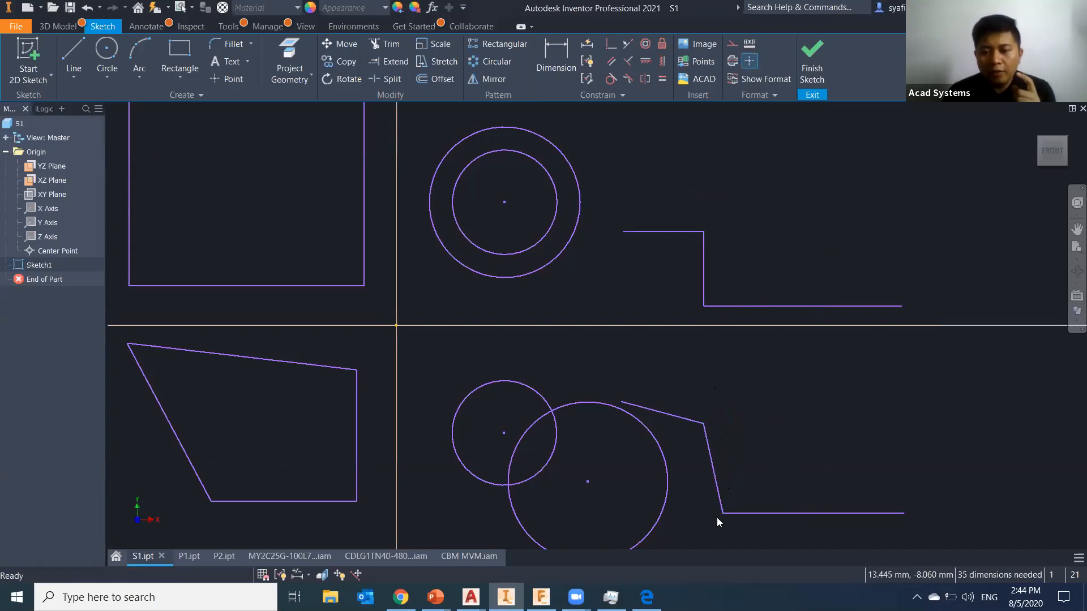
drag(719, 515, 741, 492)
middle_drag(797, 427, 804, 425)
scroll(804, 425, up, 3)
scroll(803, 425, down, 8)
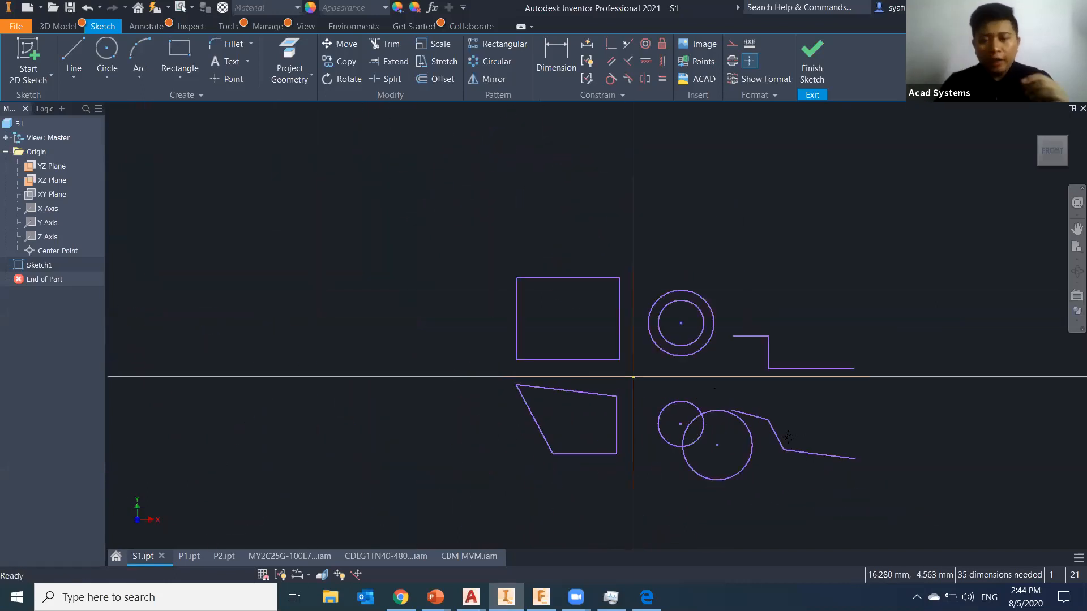
scroll(787, 438, up, 1)
scroll(787, 441, up, 2)
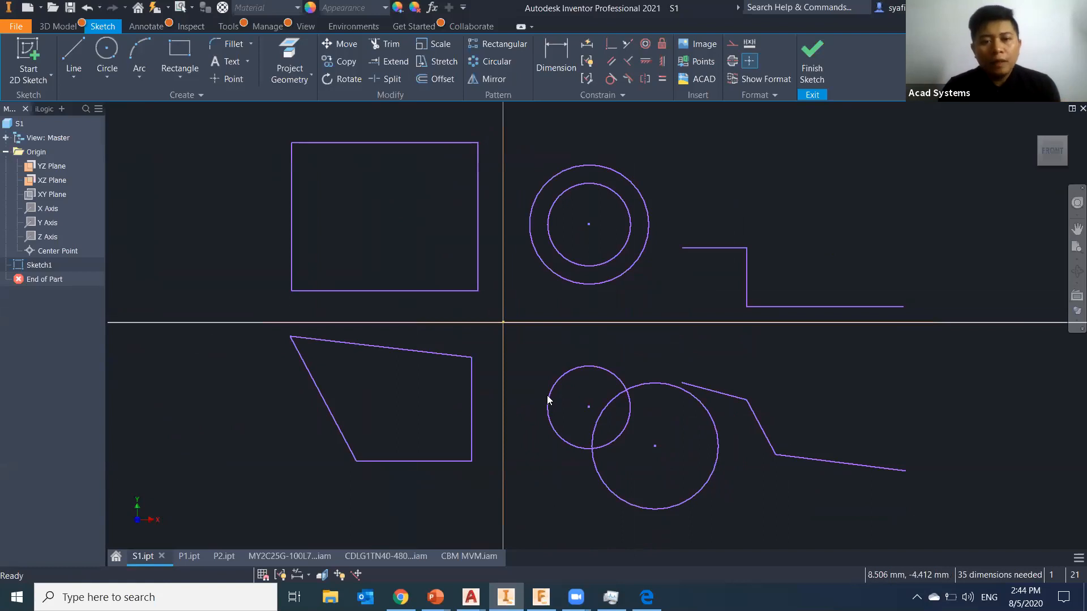
Draw a two-point rectangle in the empty area left of the upper rectangle, above the horizontal axis
middle_drag(625, 376, 892, 400)
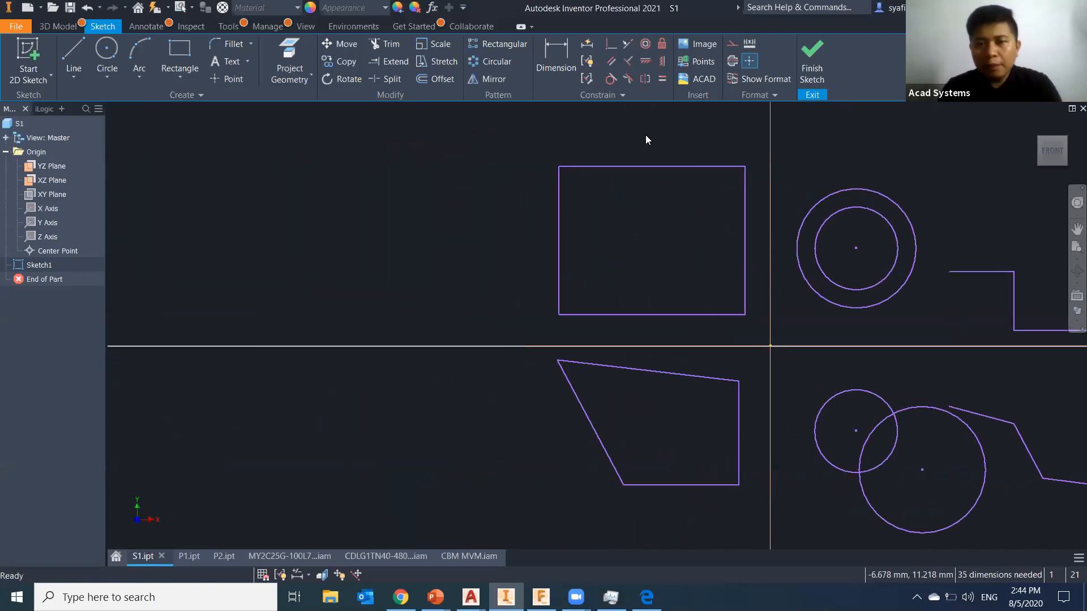
click(169, 54)
click(175, 193)
click(330, 318)
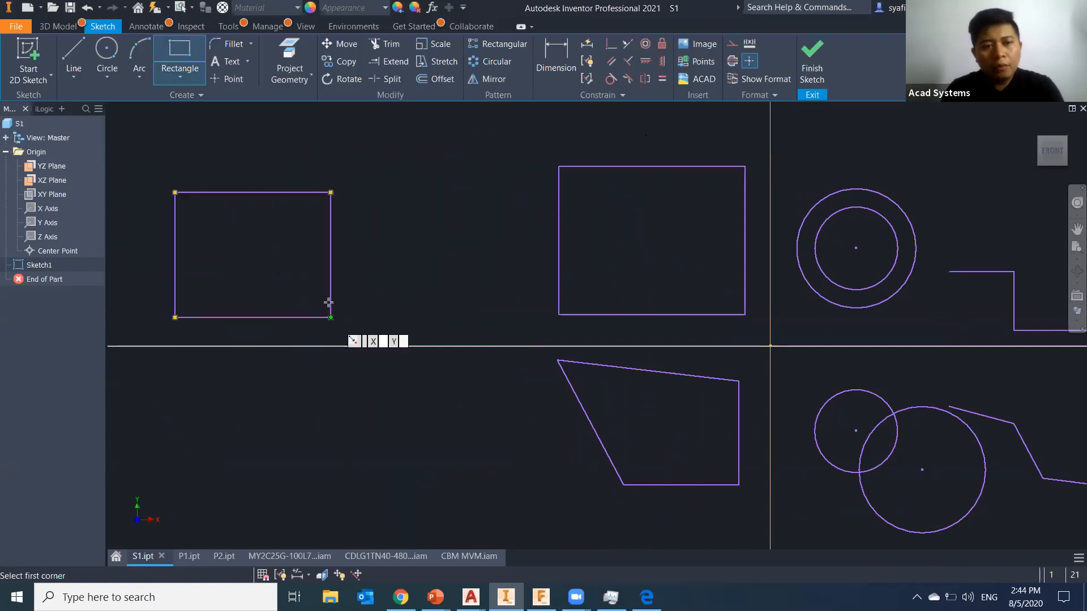
key(Escape)
key(Escape)
Pull the new rectangle's upper-left corner and its upper-right corner inward, undoing each change
drag(176, 193, 231, 235)
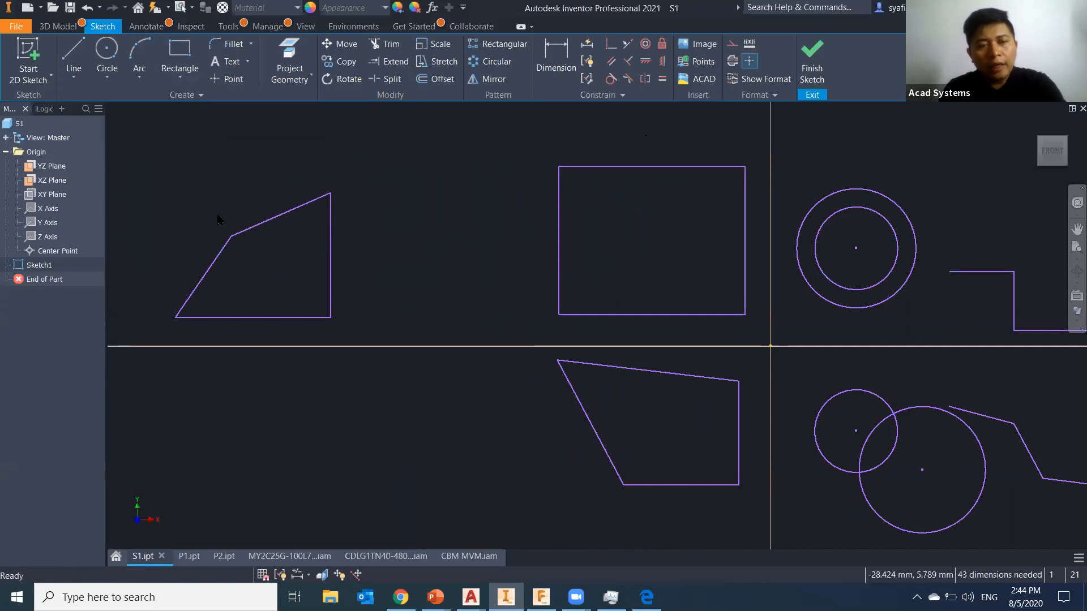
key(ctrl+z)
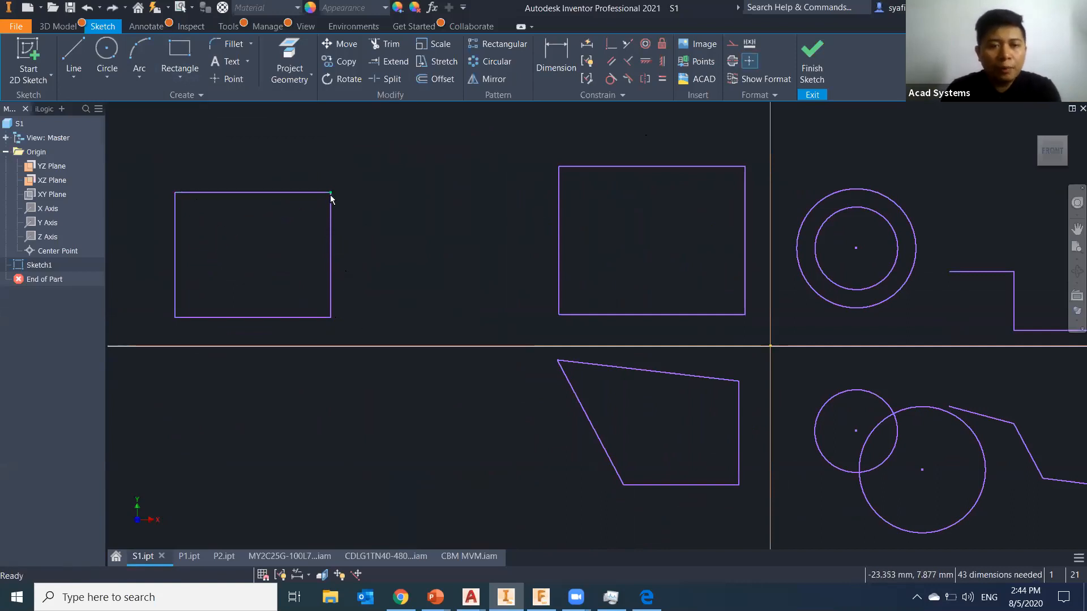
drag(331, 192, 275, 222)
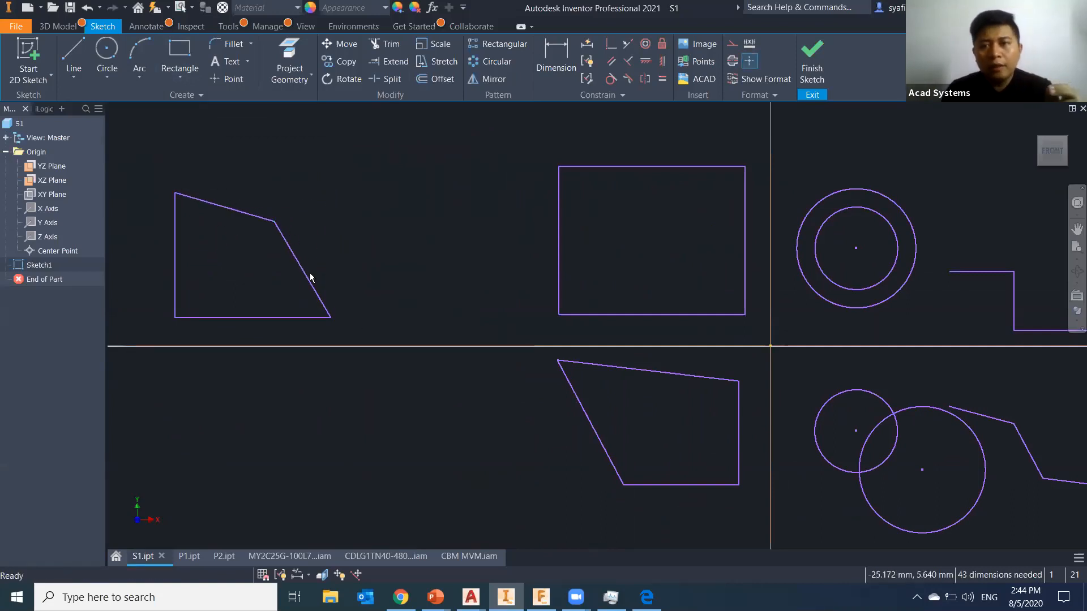
key(ctrl+z)
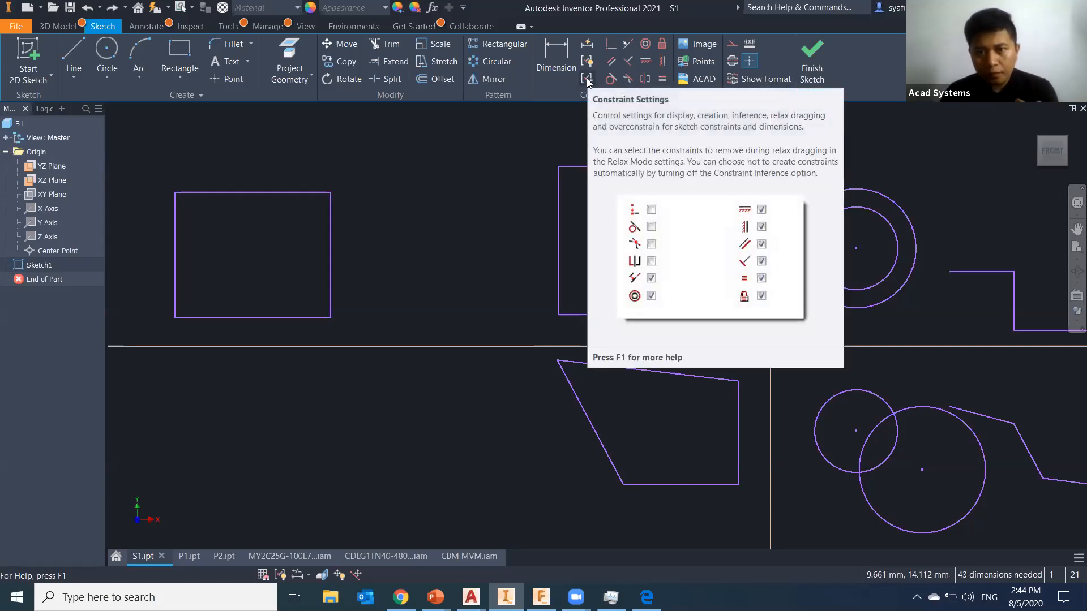
Enable Infer constraints and Persist constraints in the constraint inference settings and apply them
click(586, 84)
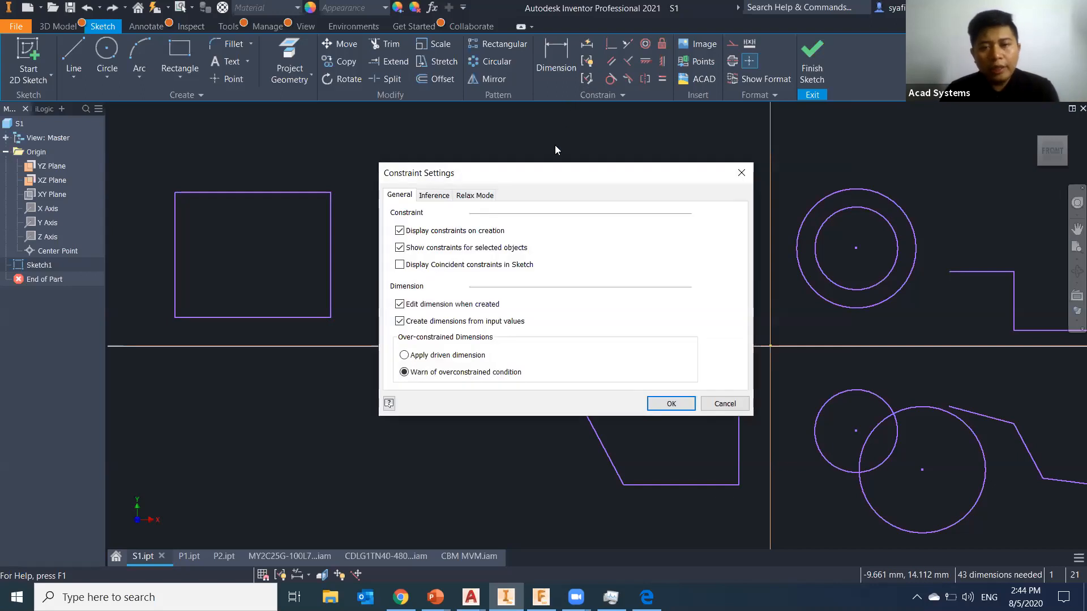
click(434, 196)
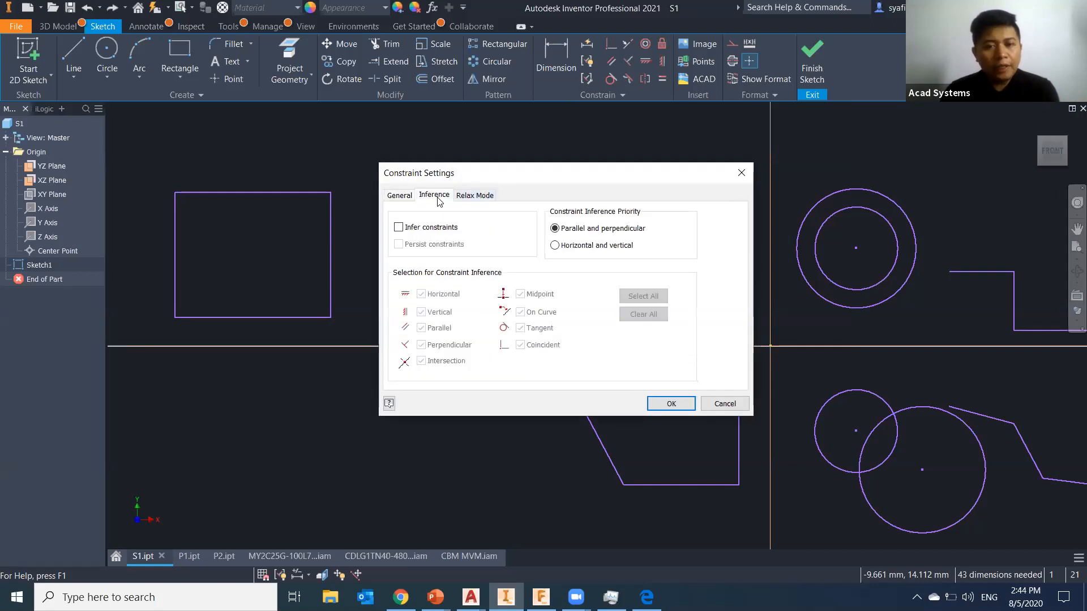
click(399, 228)
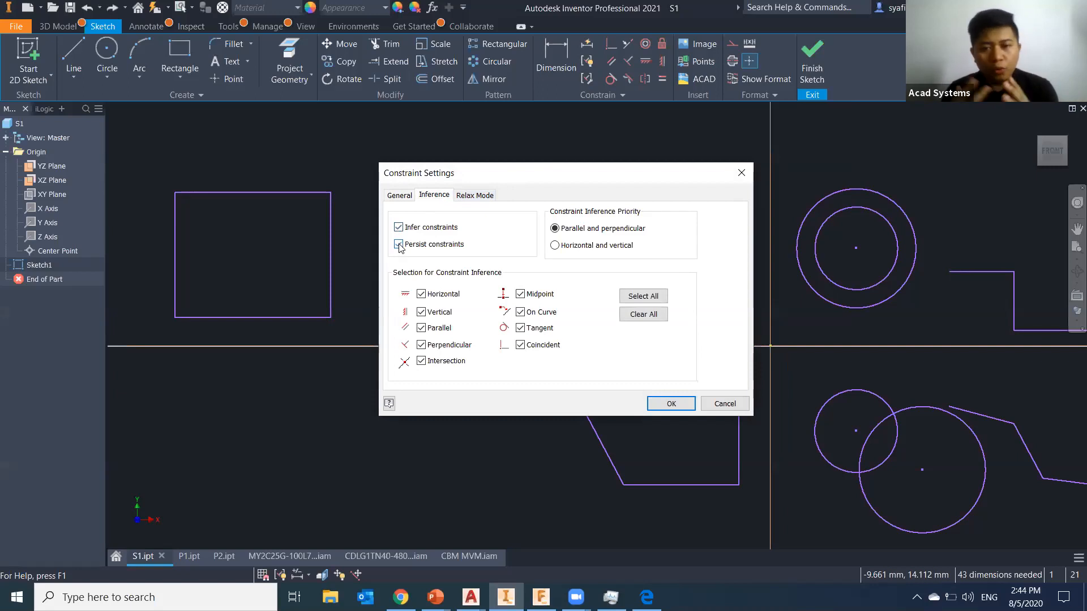
click(398, 244)
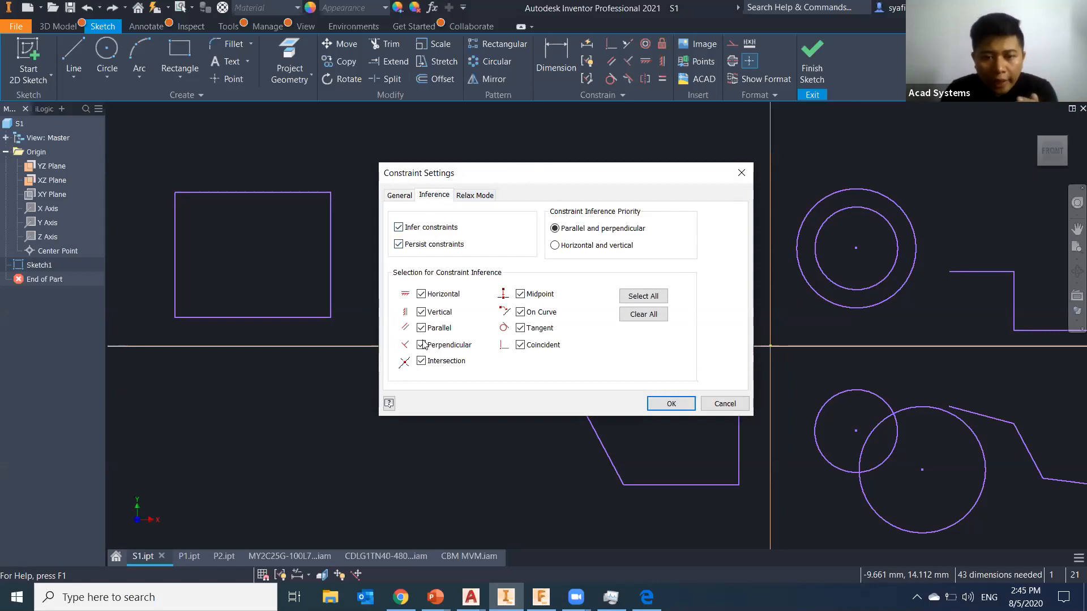
click(674, 404)
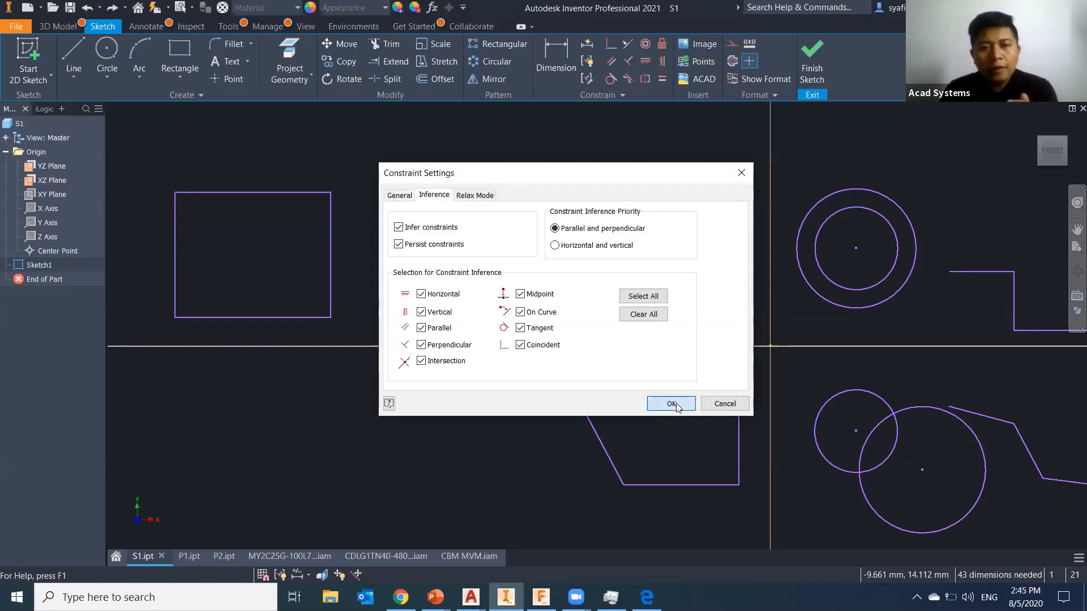
Draw a rectangle below the new unconstrained one, and pull the upper-left corners of both slightly outward
click(173, 67)
click(188, 377)
click(394, 501)
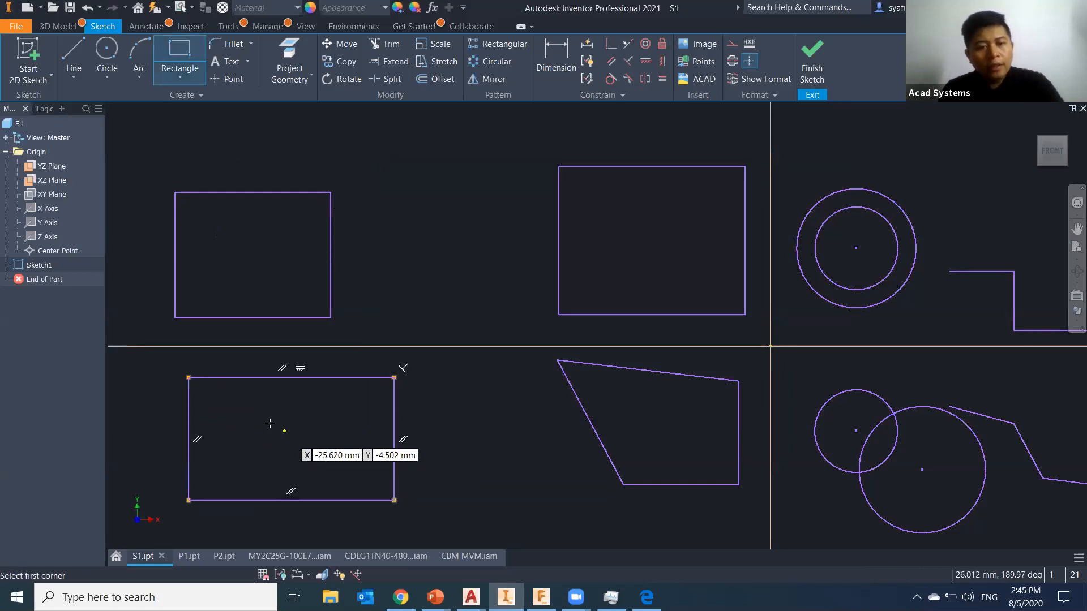
key(Escape)
mouse_move(189, 380)
mouse_down()
mouse_move(240, 417)
mouse_move(176, 369)
mouse_up()
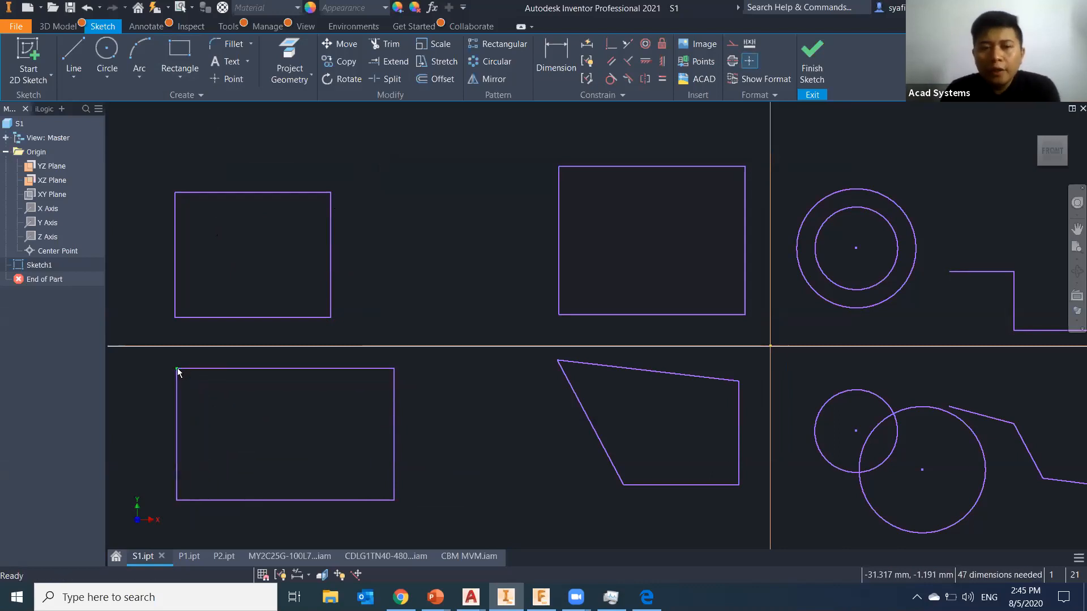
mouse_move(175, 193)
mouse_down()
mouse_move(235, 249)
mouse_move(203, 231)
mouse_move(158, 170)
mouse_move(218, 237)
mouse_move(159, 179)
mouse_up()
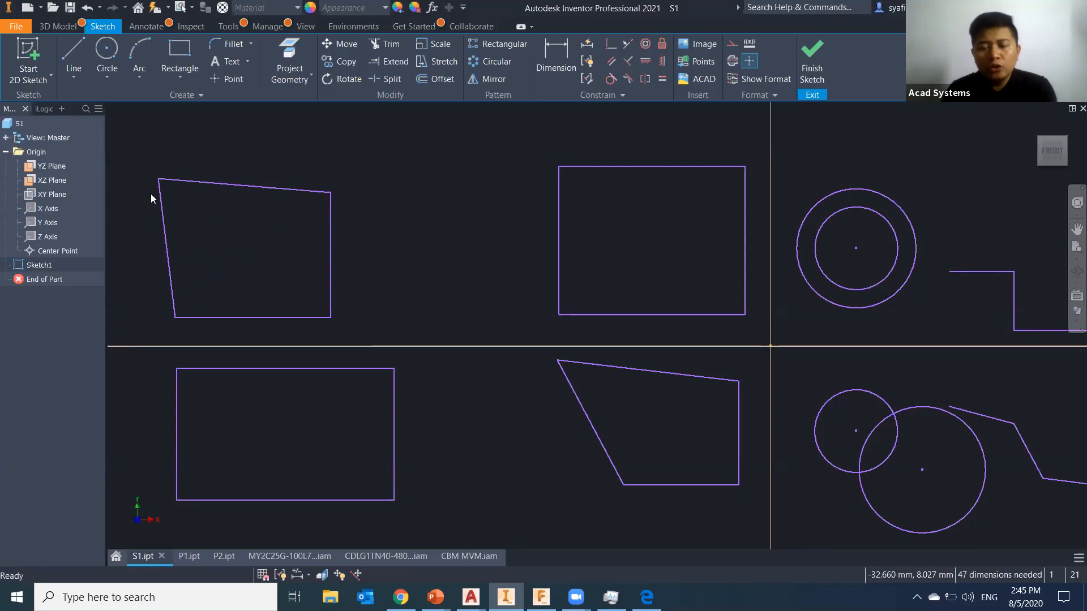
Replace the top and left edges of the upper rectangle beside the vertical axis with two slanted connected lines
click(620, 167)
key(Delete)
click(565, 226)
key(Delete)
key(l)
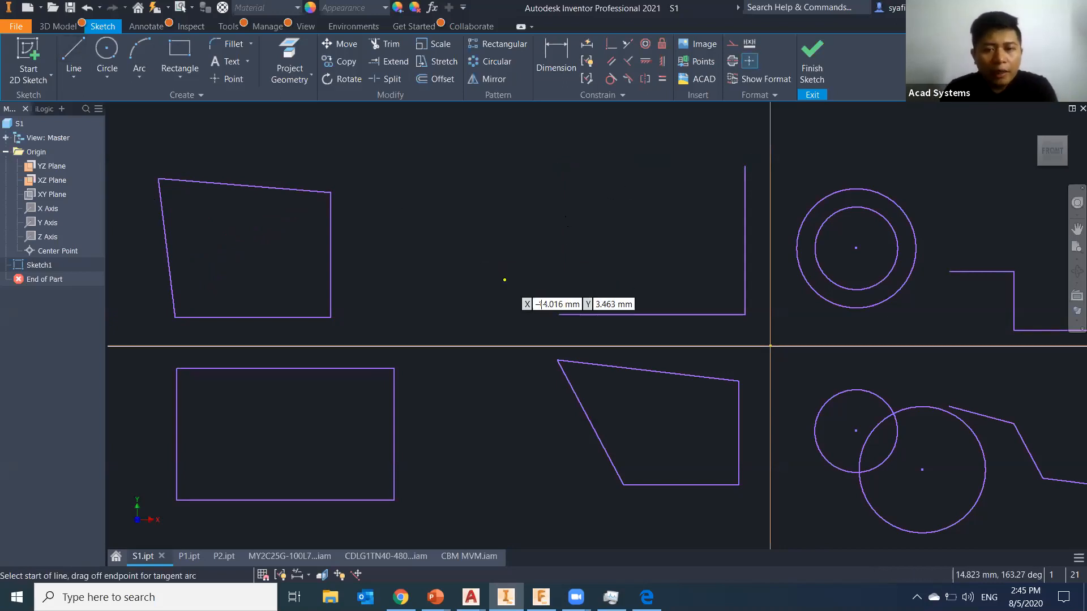
click(559, 315)
click(477, 179)
click(745, 167)
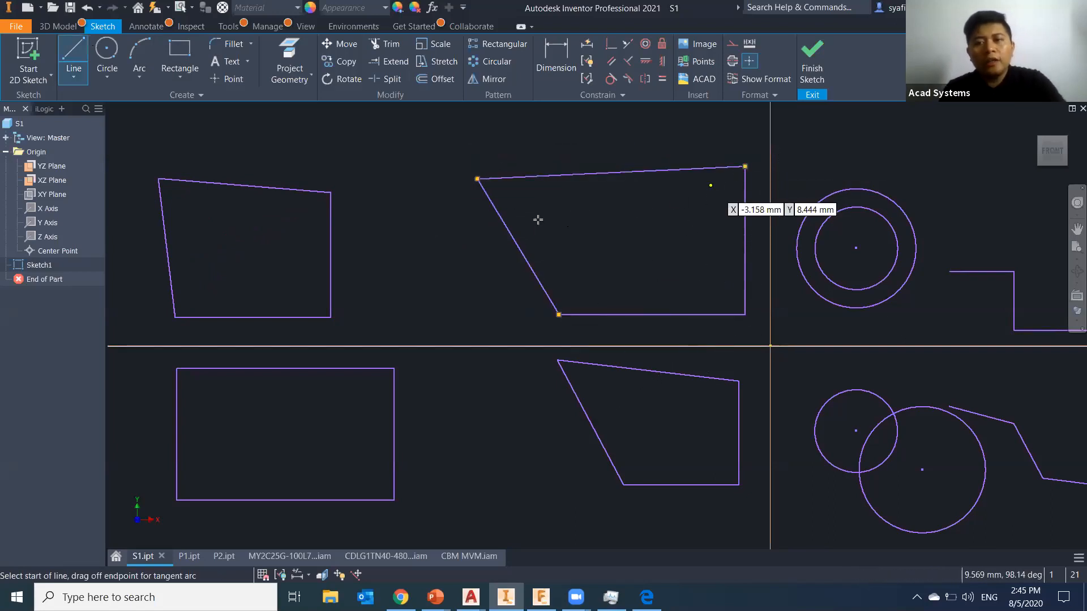
key(Escape)
Move the corner between the slanted lines straight up, and undo all changes back to the original rectangle
drag(477, 179, 477, 130)
key(ctrl+z)
key(ctrl+z)
key(ctrl+z)
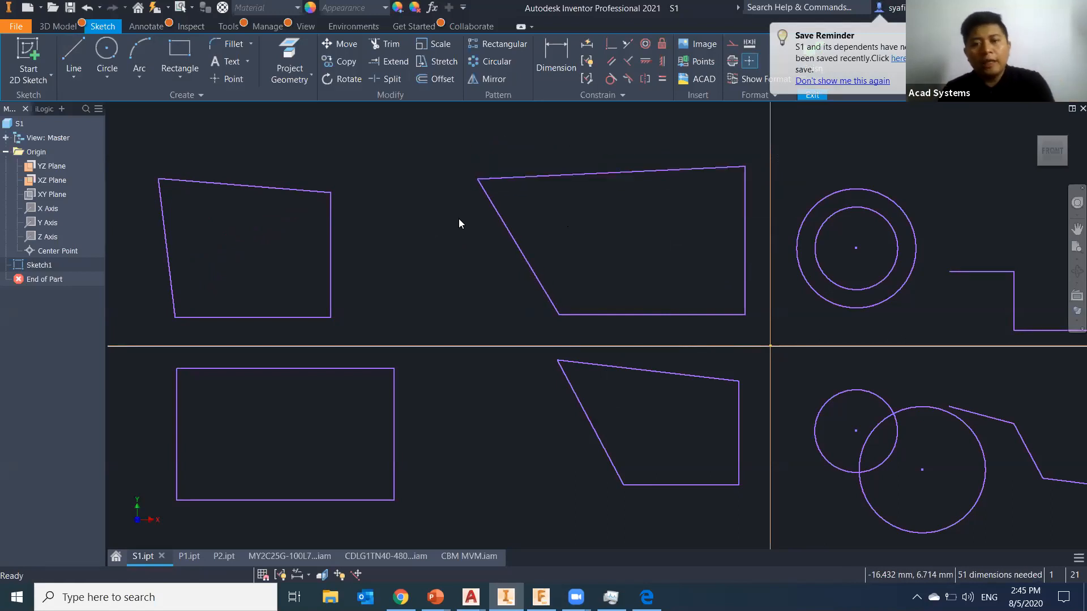
key(ctrl+z)
key(ctrl+z)
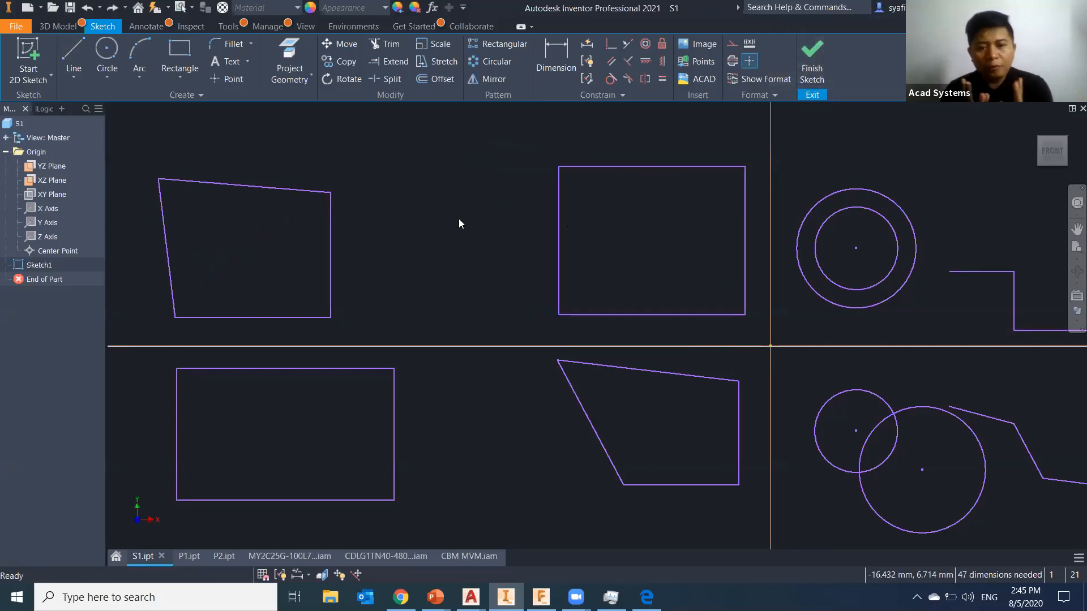
Pull the lower-right corner of the unconstrained upper-left quadrilateral far out to the right and slightly down
drag(333, 320, 451, 337)
Review the General, Inference and Relax Mode constraint settings and close them without changes
click(617, 95)
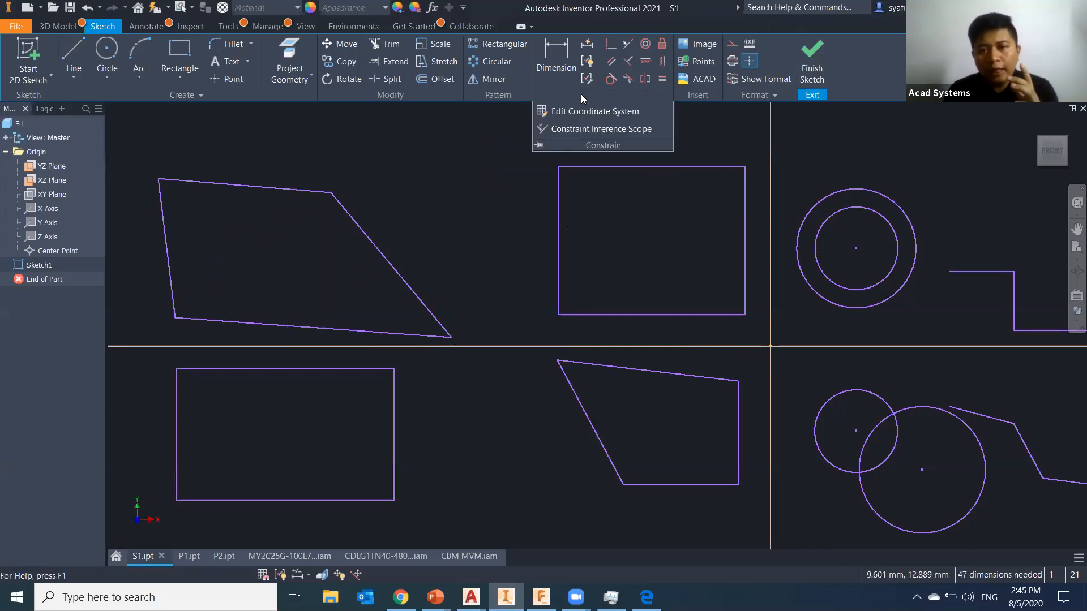
click(585, 82)
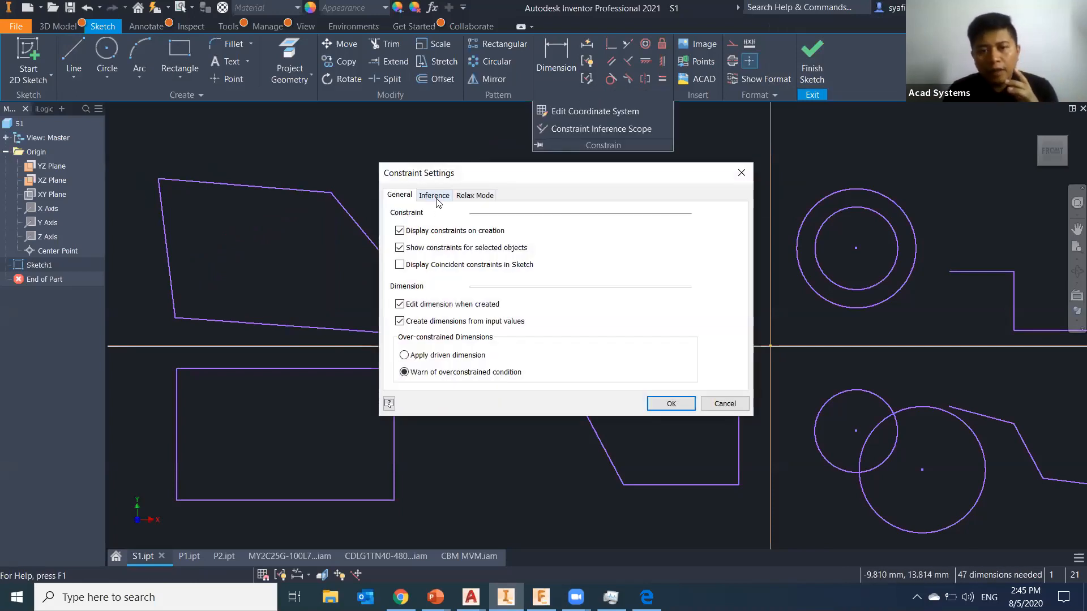
click(437, 199)
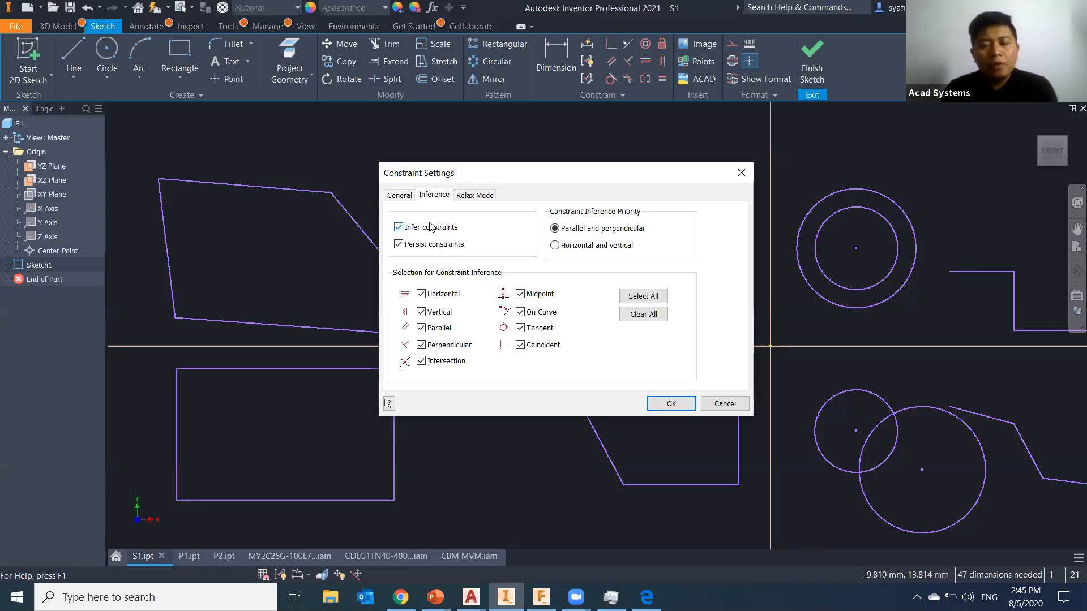
click(473, 196)
click(434, 195)
click(399, 195)
click(434, 195)
click(474, 196)
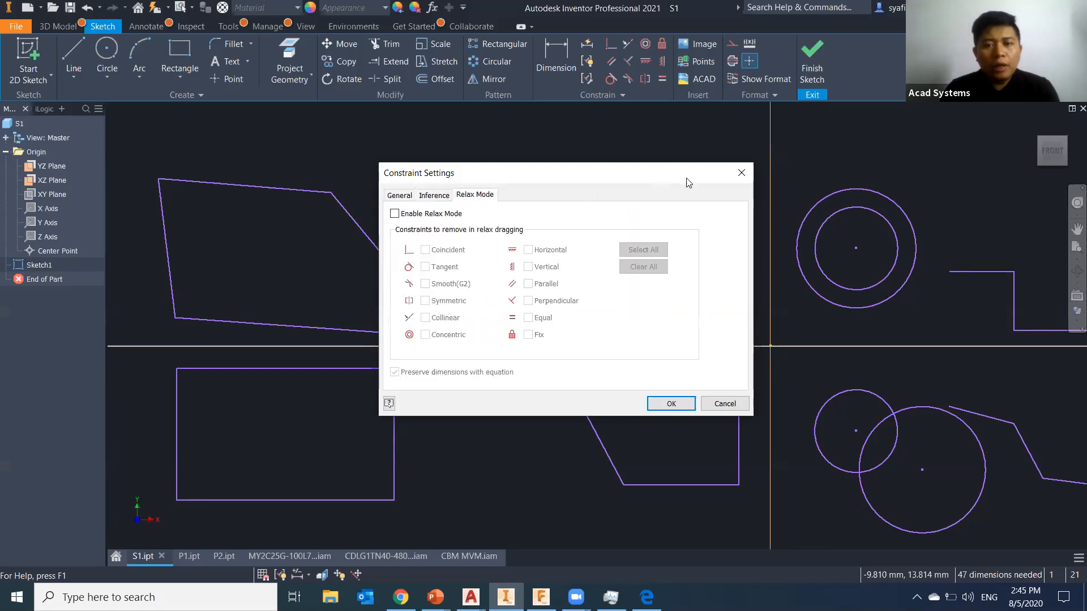
click(738, 178)
Recheck the Infer constraints and Persist constraints options in the constraint inference settings, and accept them as they are
middle_drag(507, 301, 570, 289)
mouse_move(384, 332)
middle_down()
mouse_move(576, 334)
mouse_move(672, 349)
middle_up()
click(601, 95)
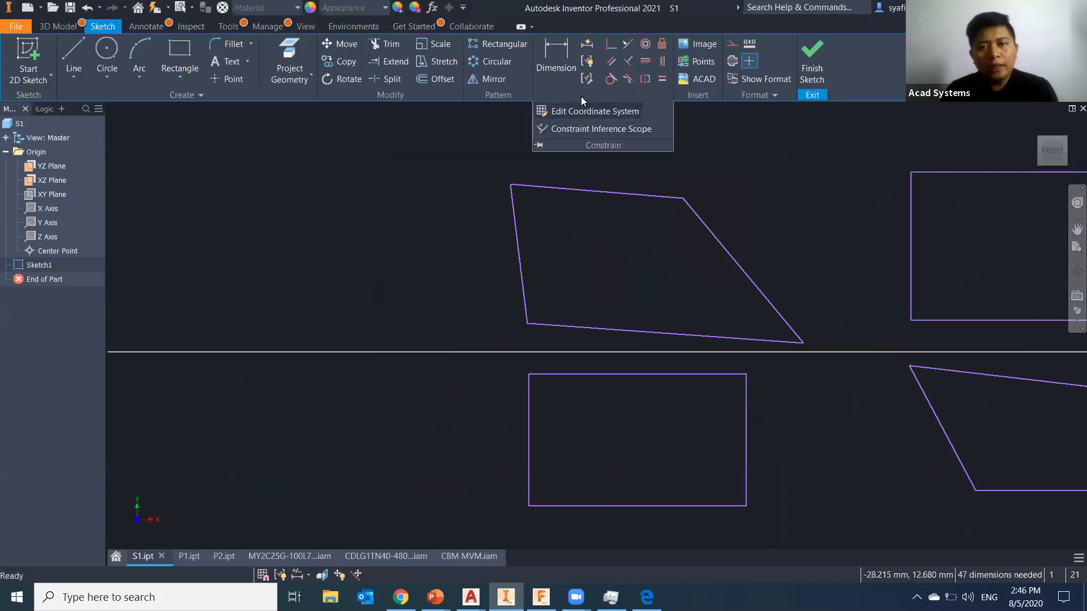
click(601, 129)
click(434, 195)
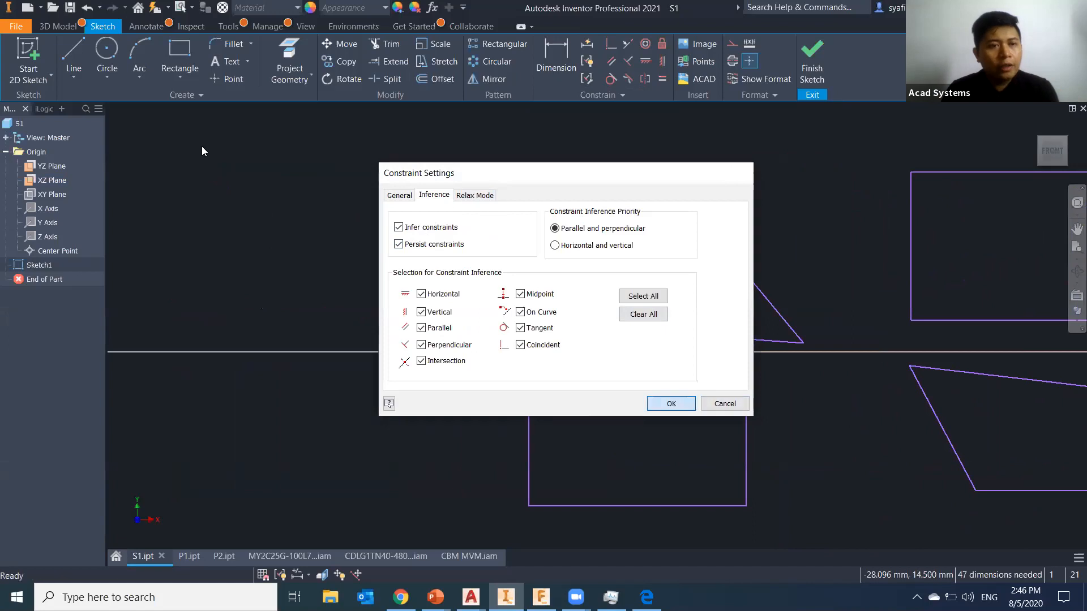
key(Return)
Draw two circles sharing one centre, the second smaller, in the empty area left of the unconstrained quadrilateral
key(c)
click(276, 229)
click(344, 290)
middle_drag(346, 282, 503, 299)
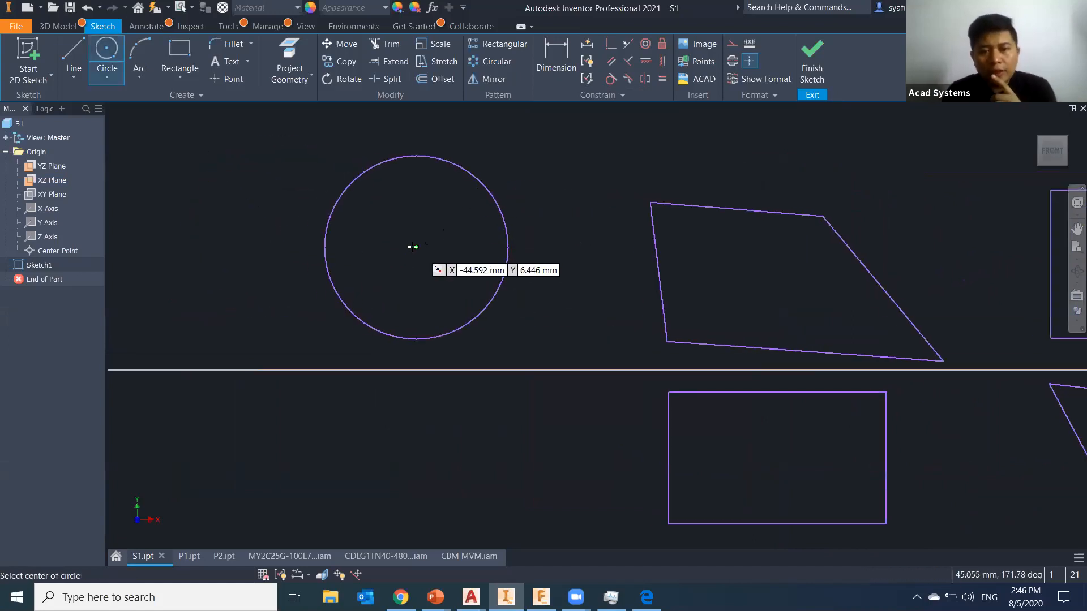
click(416, 247)
click(466, 281)
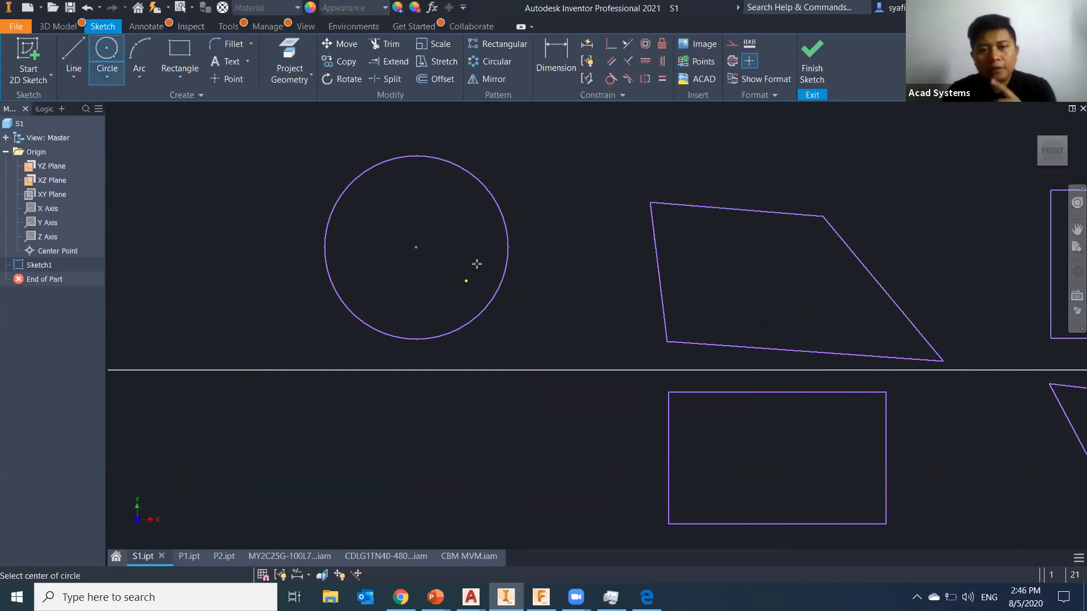
key(Escape)
Select the new outer circle and move the concentric pair to the left by its shared centre
click(499, 208)
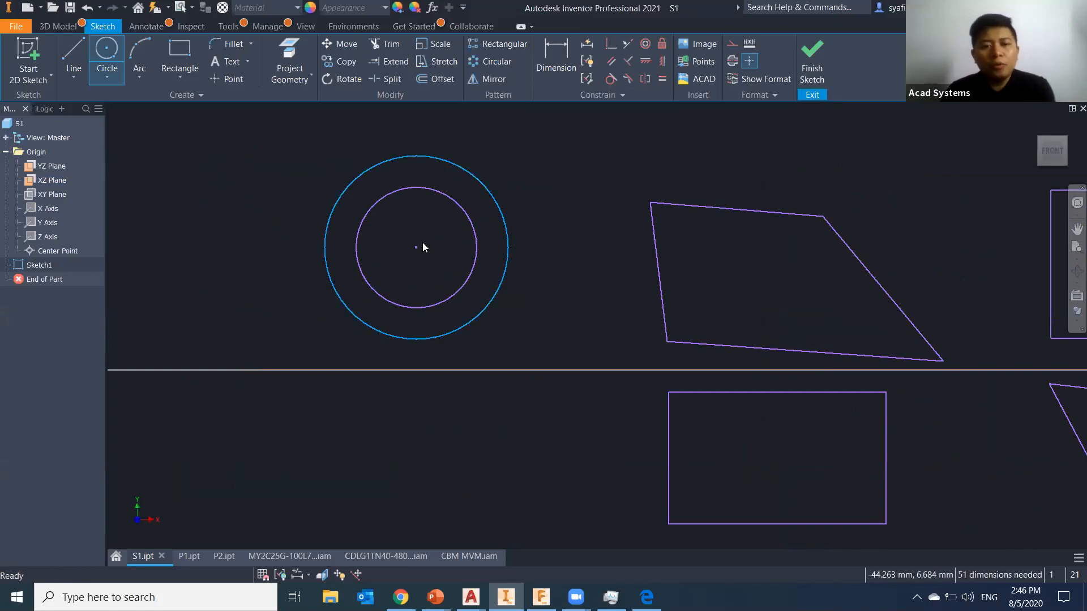
mouse_move(418, 247)
mouse_down()
mouse_move(352, 301)
mouse_move(219, 242)
mouse_move(329, 156)
mouse_move(252, 259)
mouse_move(257, 241)
mouse_up()
middle_drag(415, 301, 431, 298)
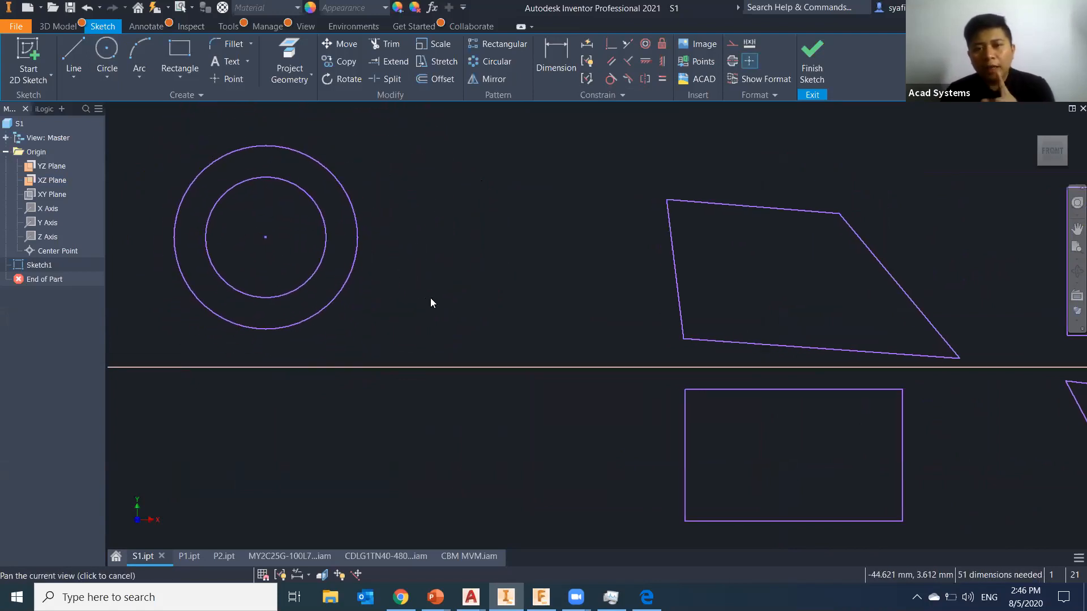
Turn off Infer constraints in the constraint inference settings and accept the change
middle_drag(395, 217, 448, 175)
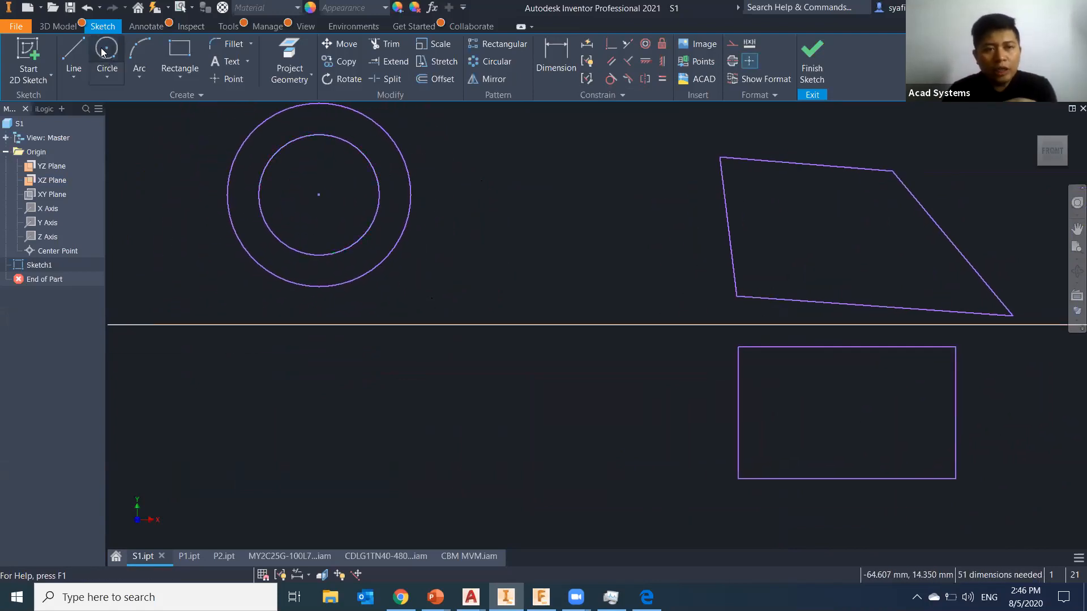
click(592, 96)
click(586, 80)
click(434, 195)
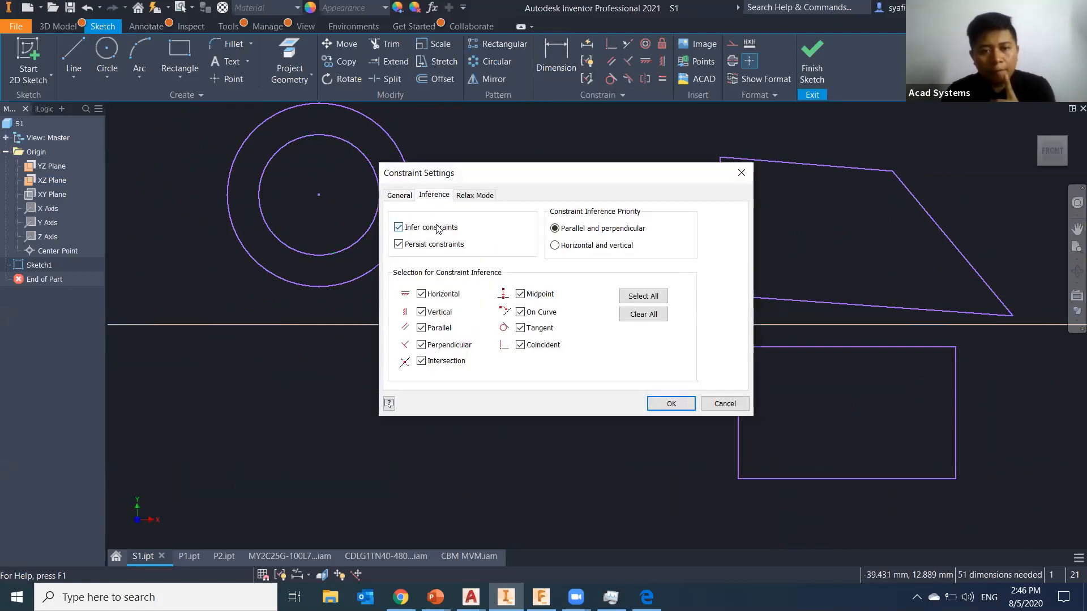
click(437, 228)
click(671, 403)
Draw two circles sharing one centre, the second smaller, below the existing concentric pair and left of the rectangle
click(114, 70)
click(397, 404)
click(441, 450)
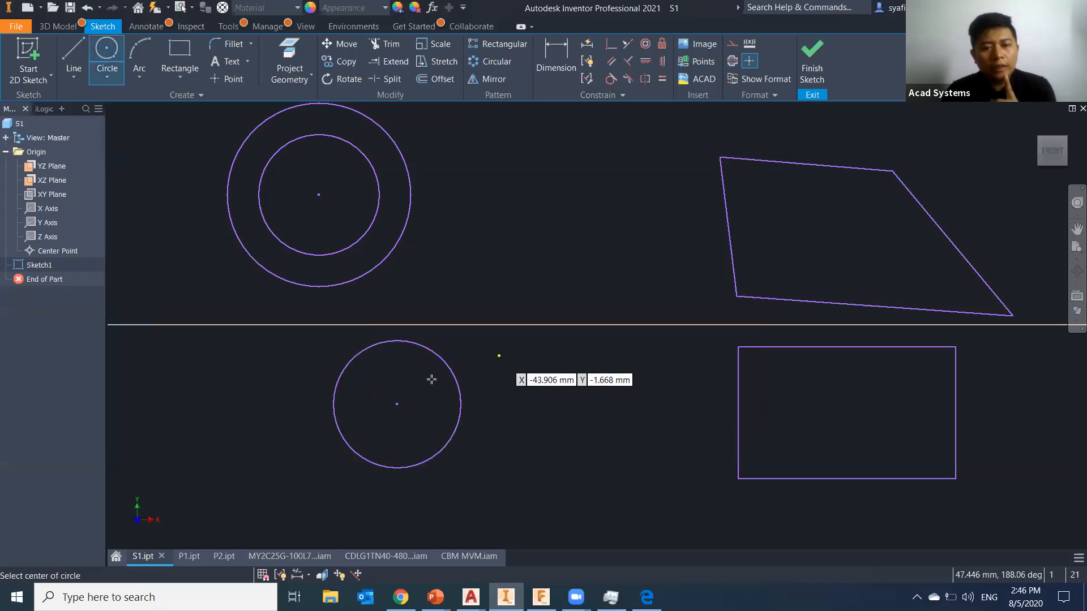
click(397, 404)
click(419, 425)
key(Escape)
Enlarge the outer circle of the new pair and shift both circles to the right by their shared centre
drag(460, 394, 502, 381)
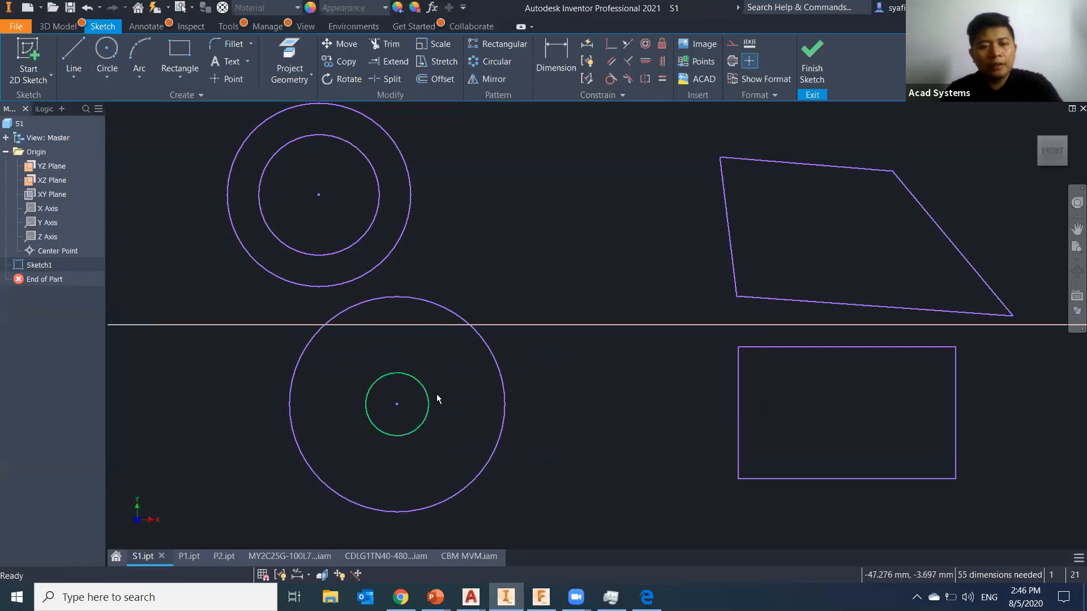
drag(396, 404, 507, 380)
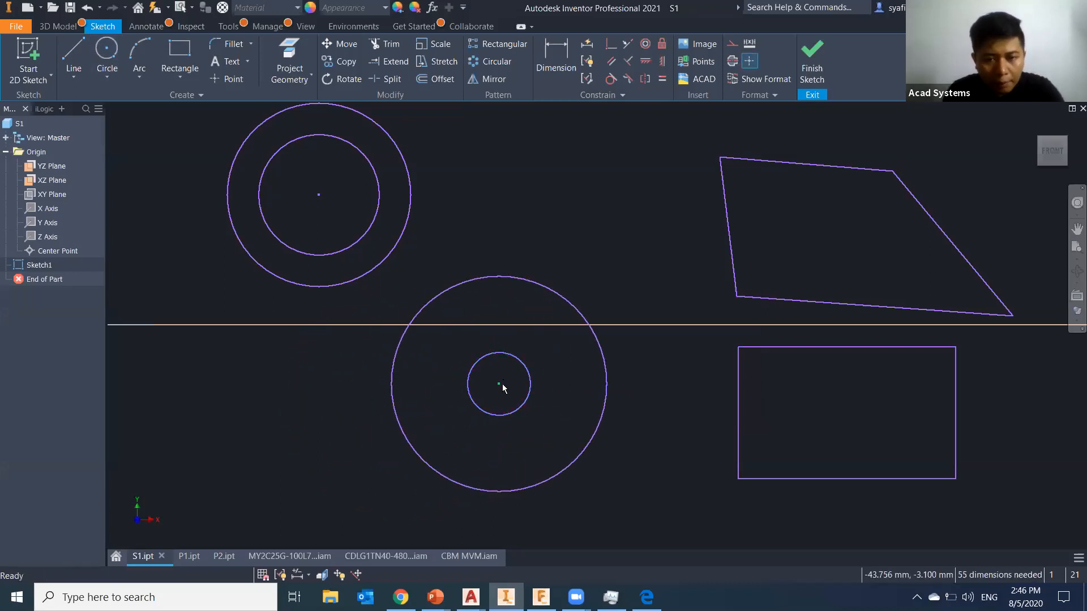
right_click(497, 386)
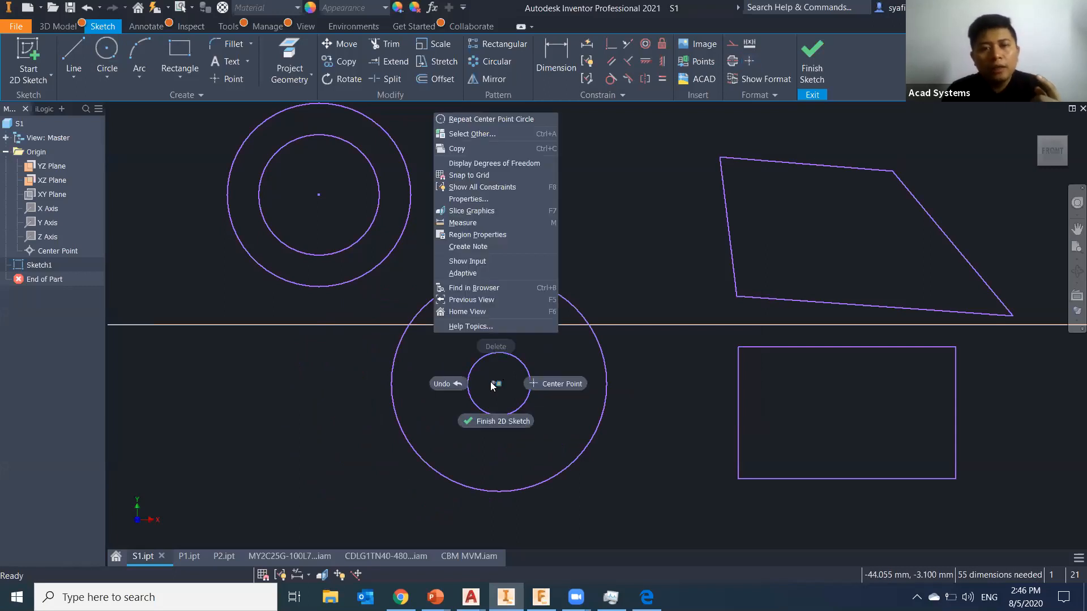
Use the Move tool to shift only the outer circle off the shared centre, and return its centre to the inner circle's centre
click(340, 43)
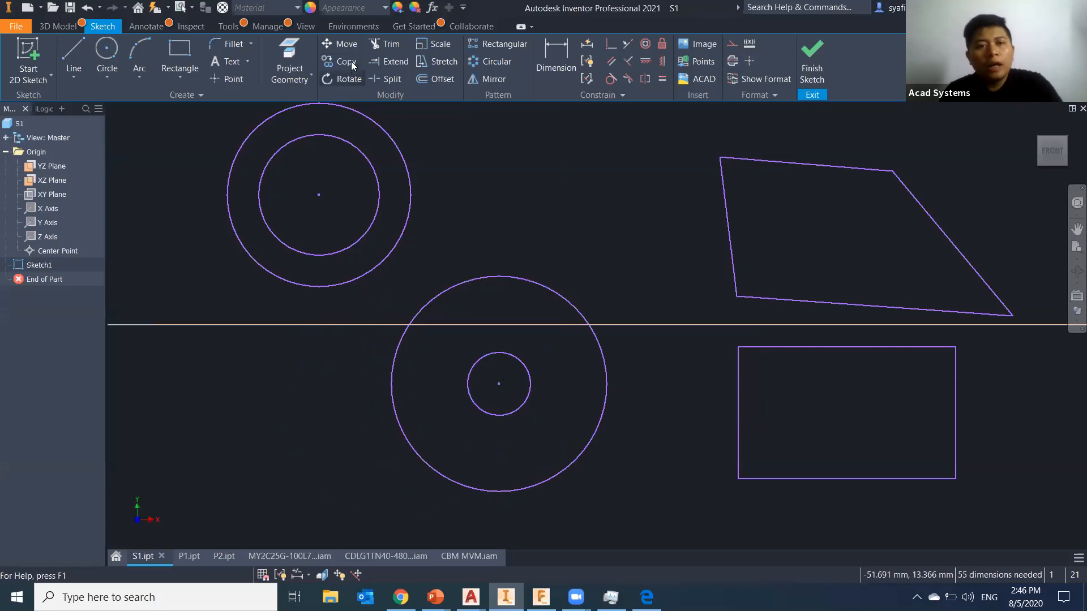
click(598, 340)
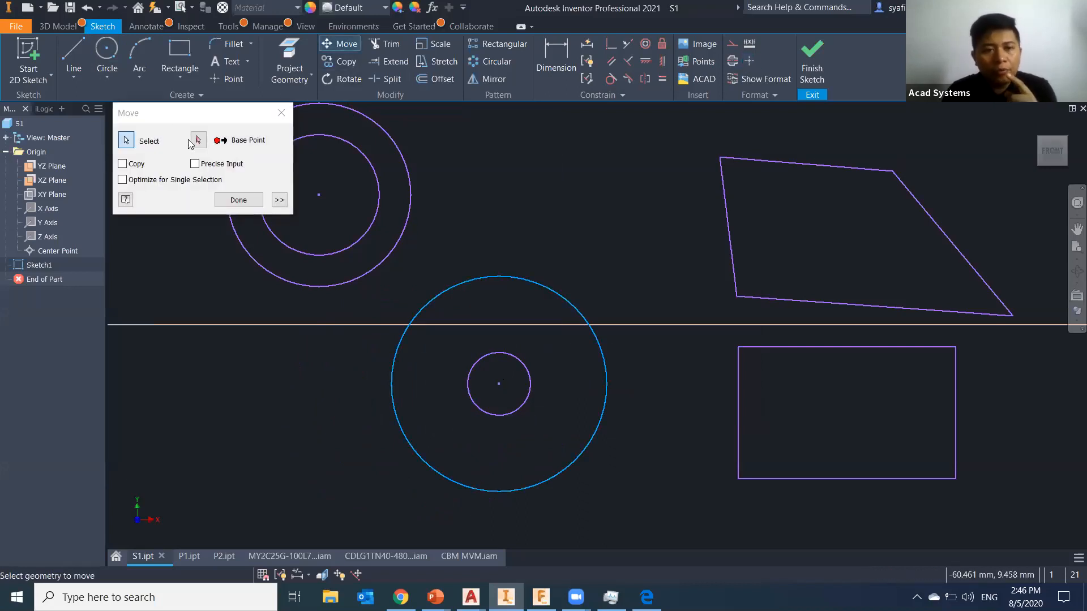
click(500, 388)
click(481, 329)
click(505, 391)
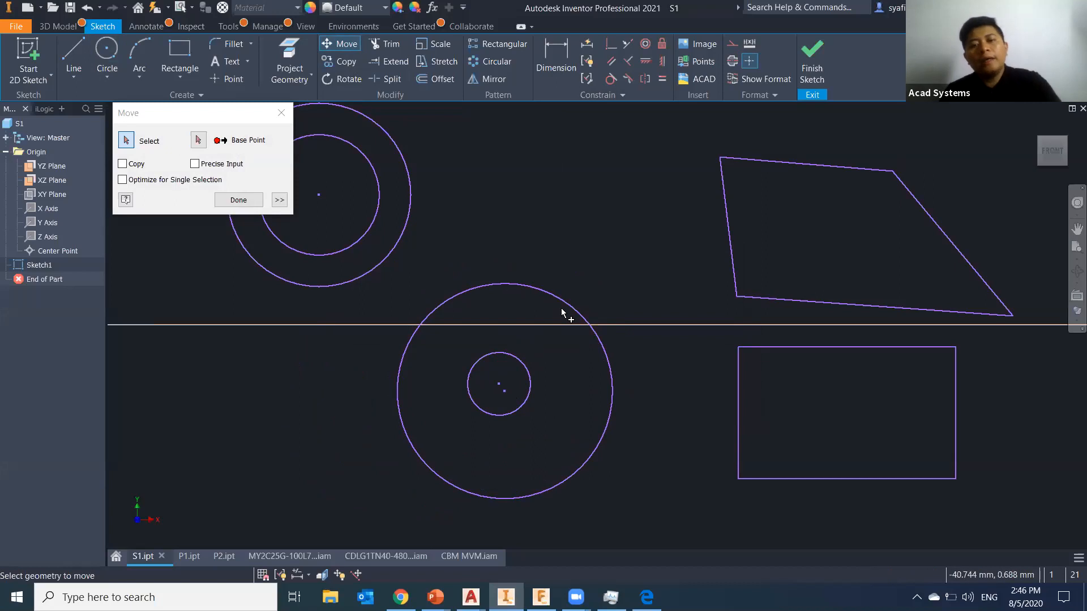
key(Escape)
mouse_move(504, 391)
mouse_down()
mouse_move(555, 360)
mouse_move(406, 419)
mouse_move(498, 384)
mouse_up()
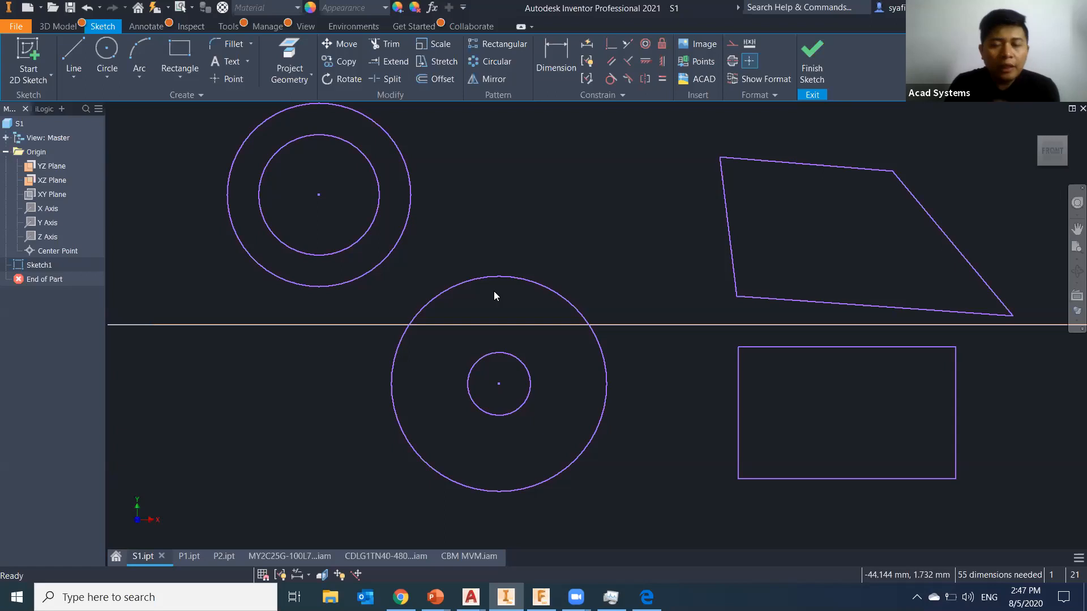
Examine the rectangle, quadrilateral, circle pairs and connected line chains around the sketch origin
mouse_move(917, 356)
middle_down()
mouse_move(362, 317)
mouse_move(114, 368)
middle_up()
middle_drag(392, 372, 440, 373)
scroll(478, 327, down, 3)
middle_drag(478, 327, 702, 338)
middle_drag(765, 369, 857, 373)
middle_drag(773, 410, 449, 414)
key(z)
mouse_move(723, 459)
mouse_down()
mouse_move(309, 222)
mouse_move(343, 216)
mouse_up()
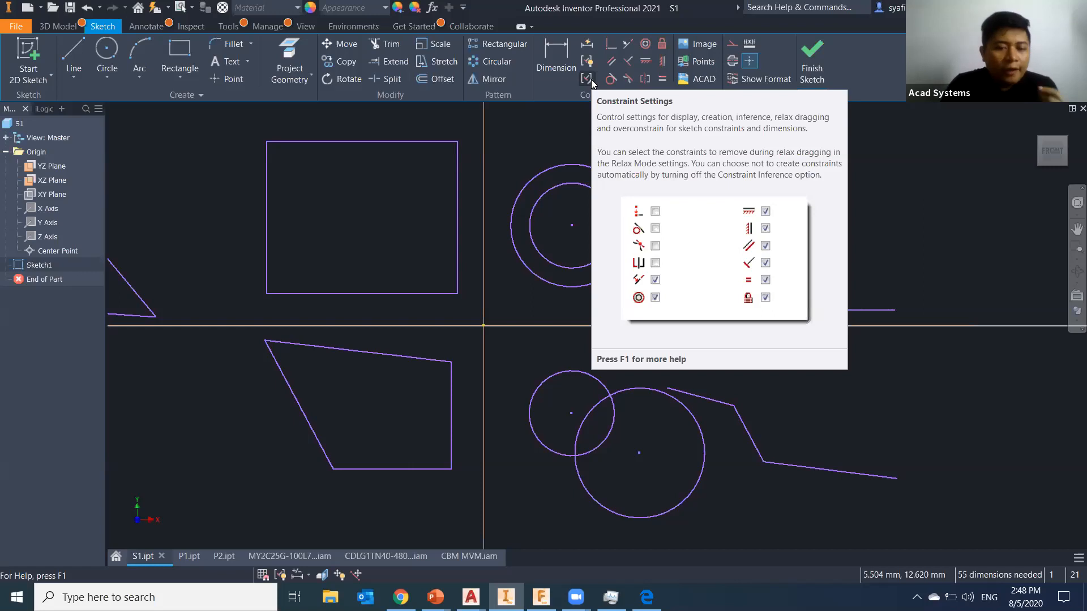
Switch to AutoCAD and inspect the gear profile in Gear 1.dwg and the constrained shapes in Drawing2
mouse_move(470, 597)
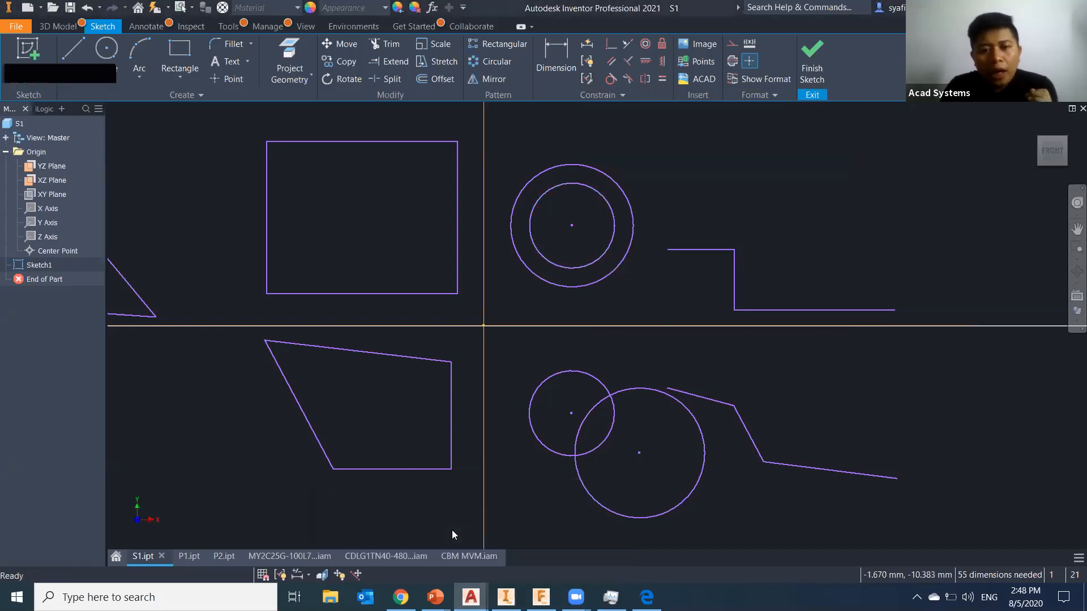
key(alt+Tab)
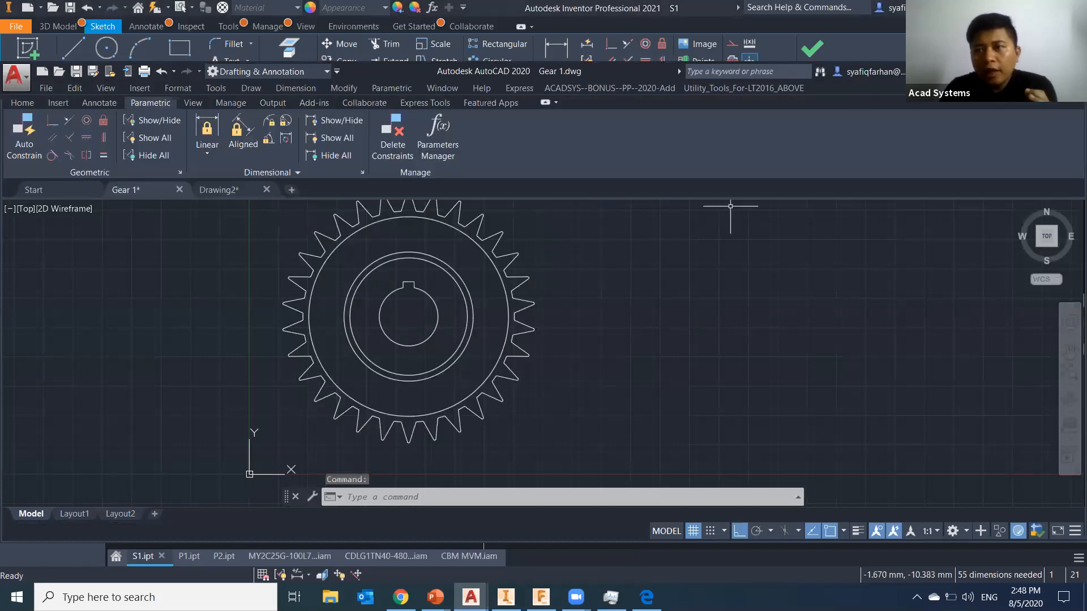
click(1044, 70)
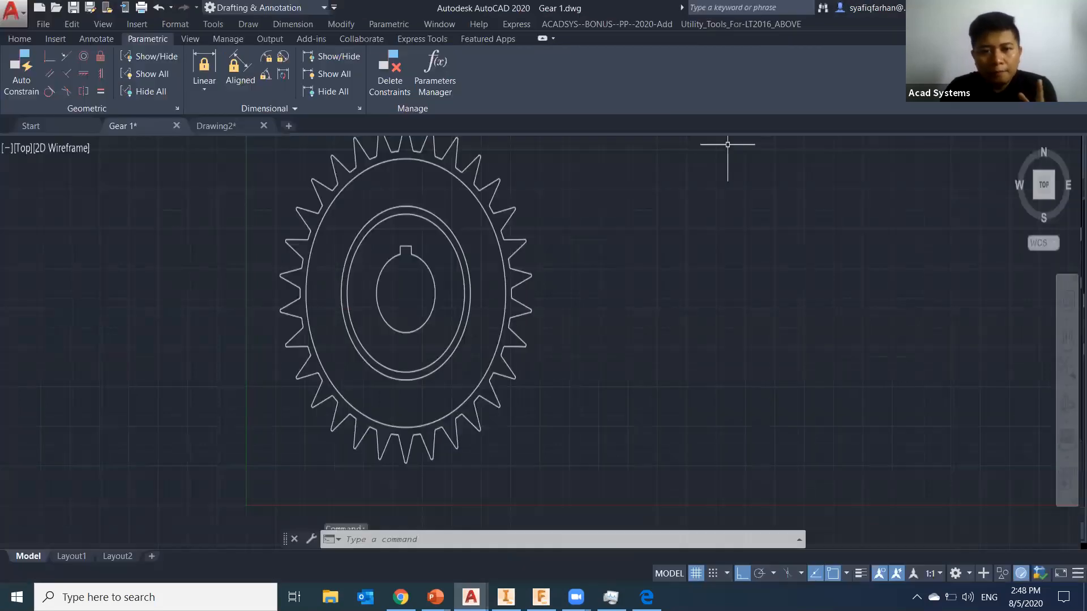
scroll(492, 433, up, 4)
scroll(499, 427, down, 2)
scroll(517, 484, down, 1)
middle_drag(518, 484, 508, 396)
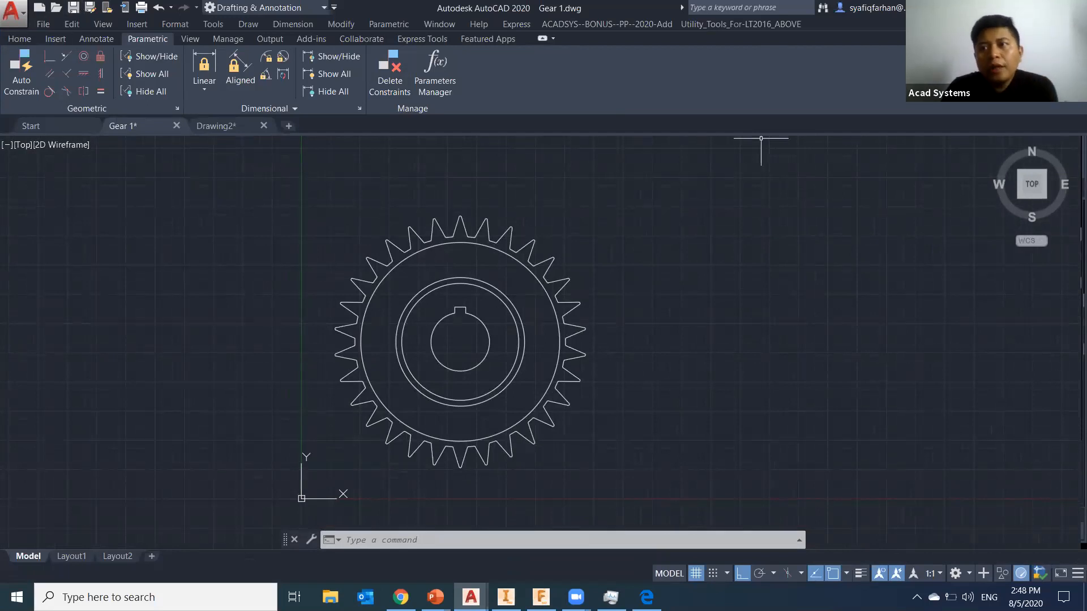
key(ctrl+Tab)
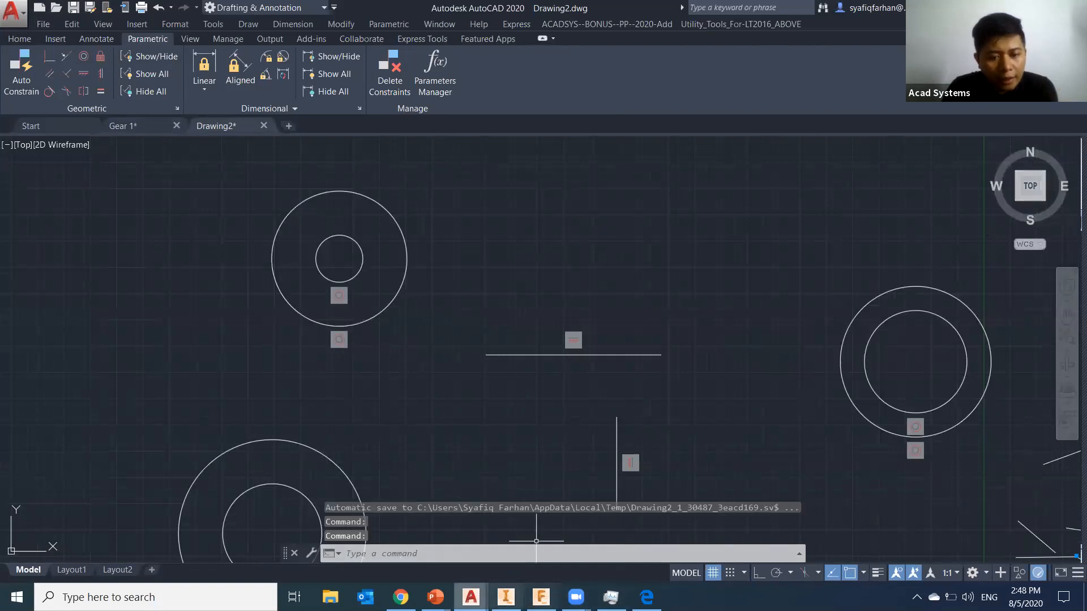
Switch back to Inventor and start a new 2D sketch on the XY plane of P1.ipt
key(alt+Tab)
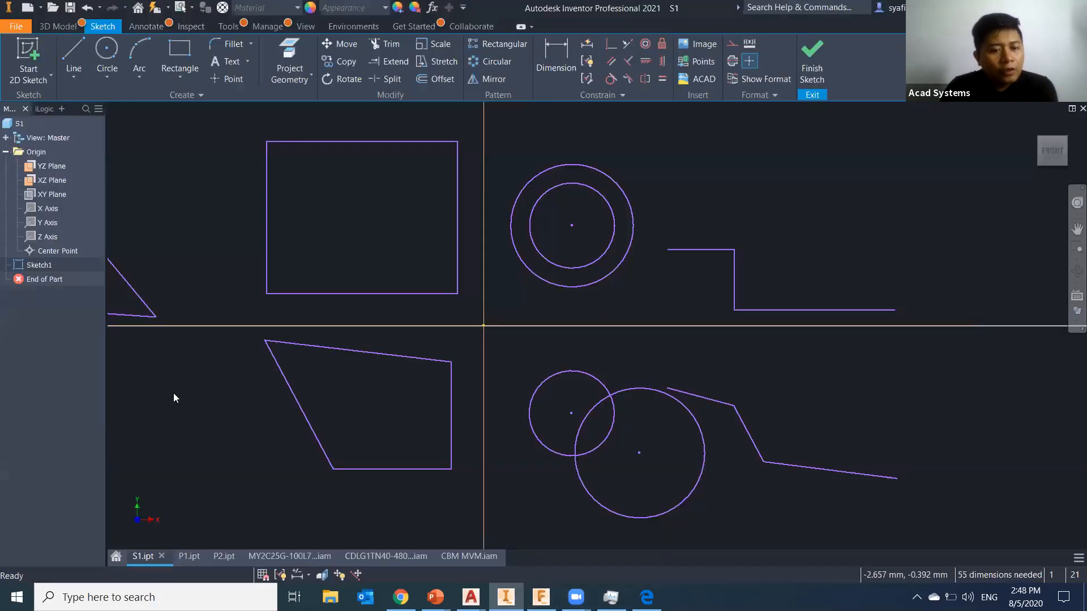
click(189, 557)
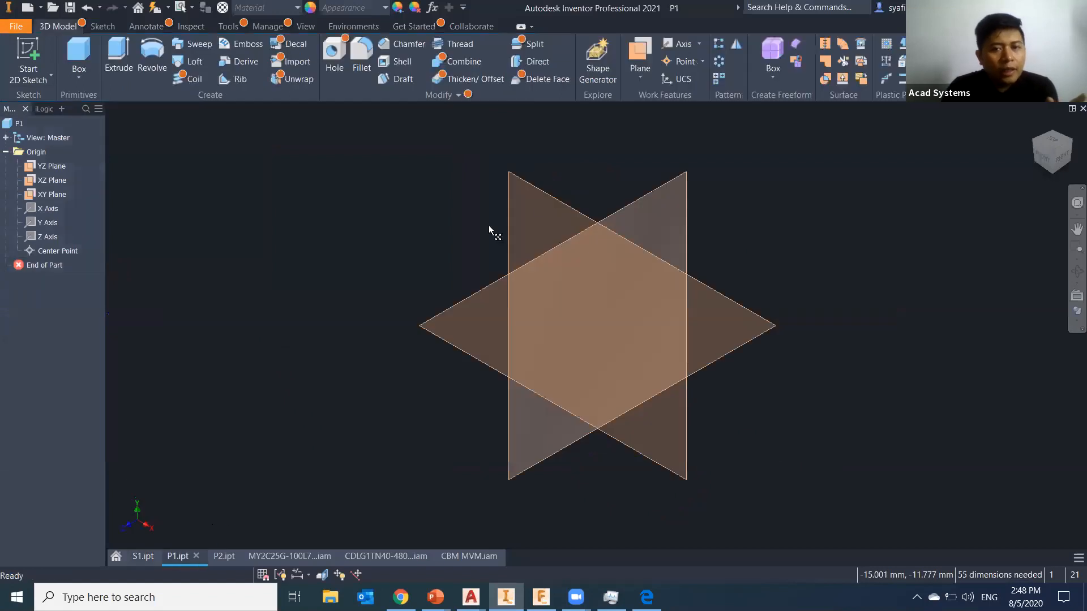
click(548, 201)
right_click(546, 202)
click(548, 233)
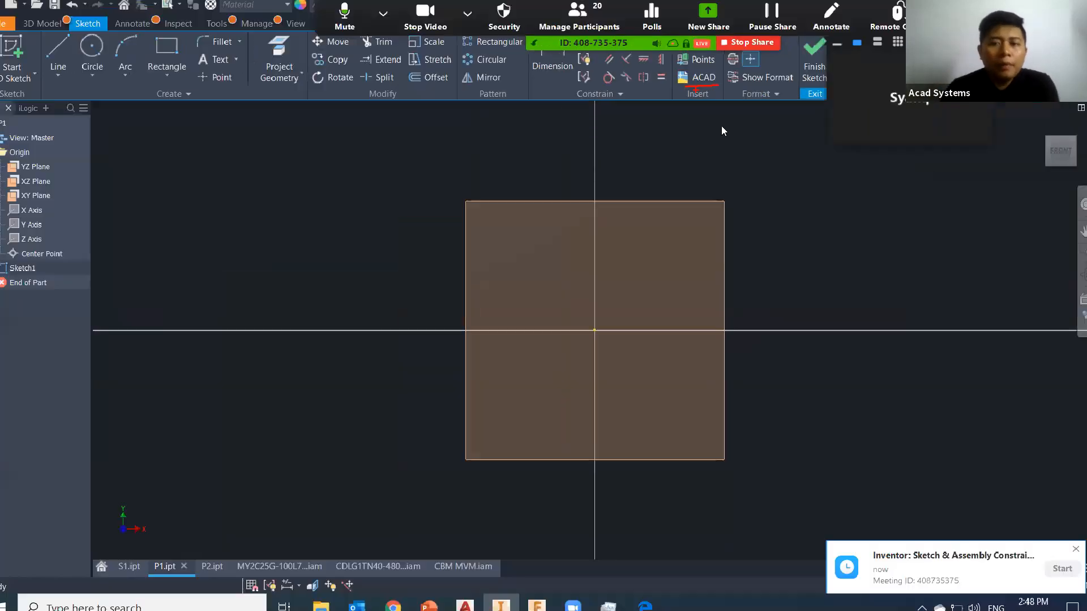
Start importing the AutoCAD drawing Gear 1 from the Desktop into the sketch, review the layer import options, and cancel the import
click(704, 79)
scroll(683, 281, down, 10)
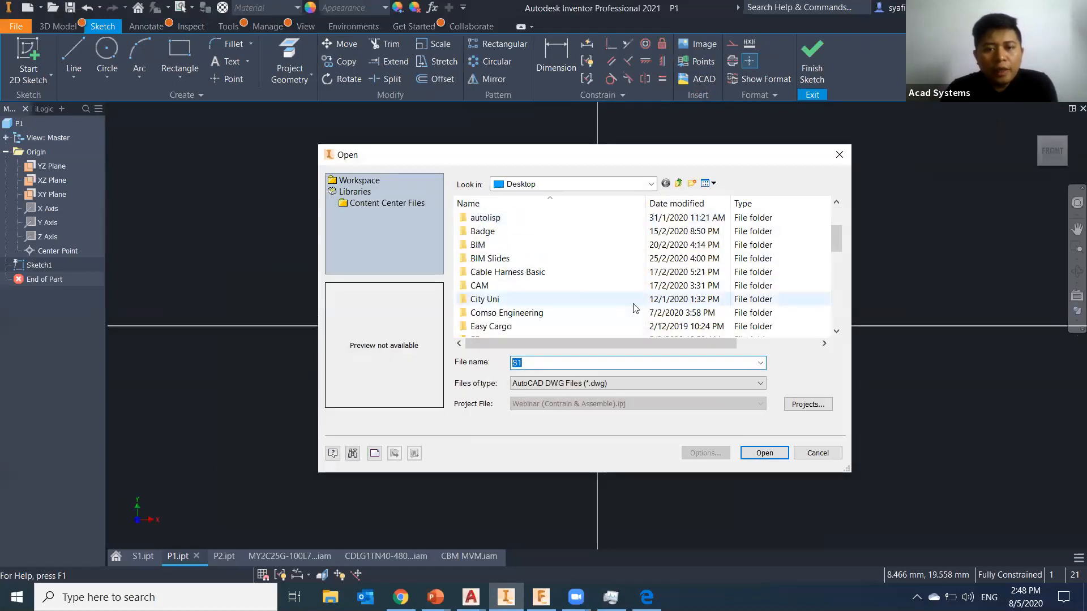
click(524, 321)
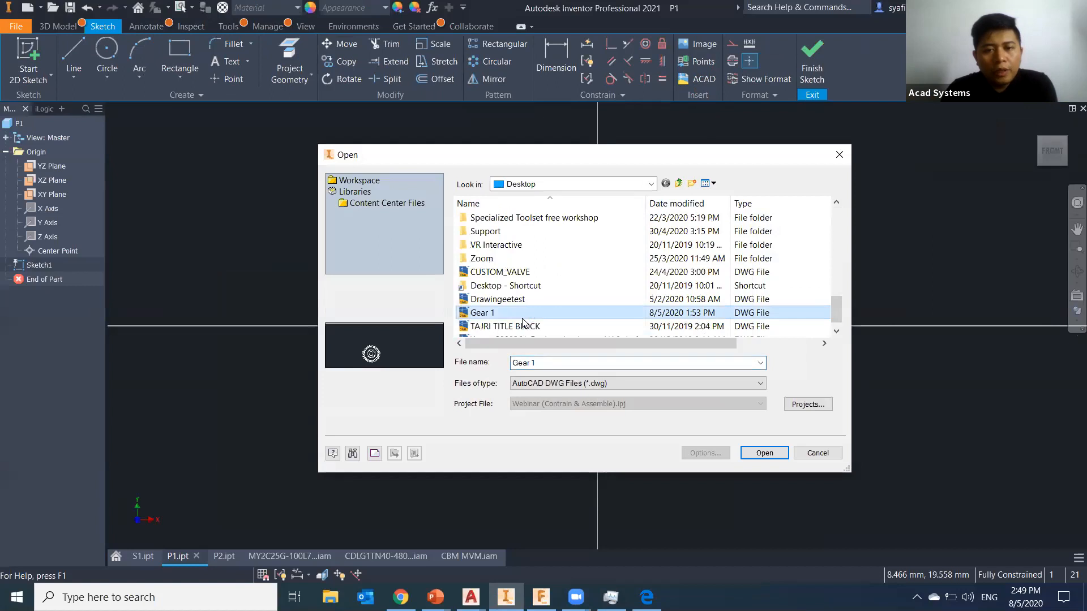
click(777, 453)
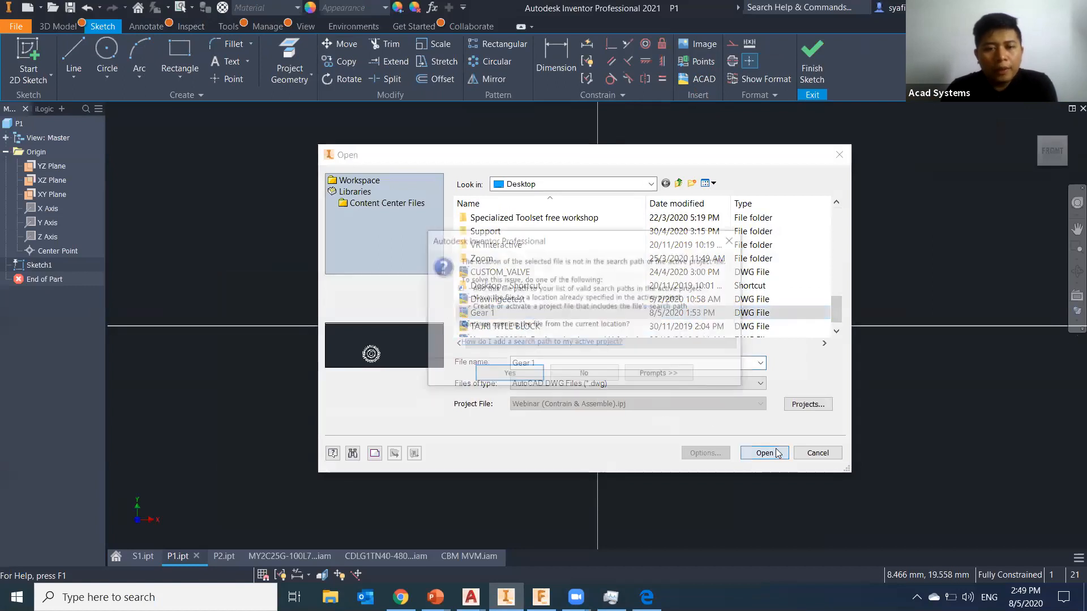
click(523, 373)
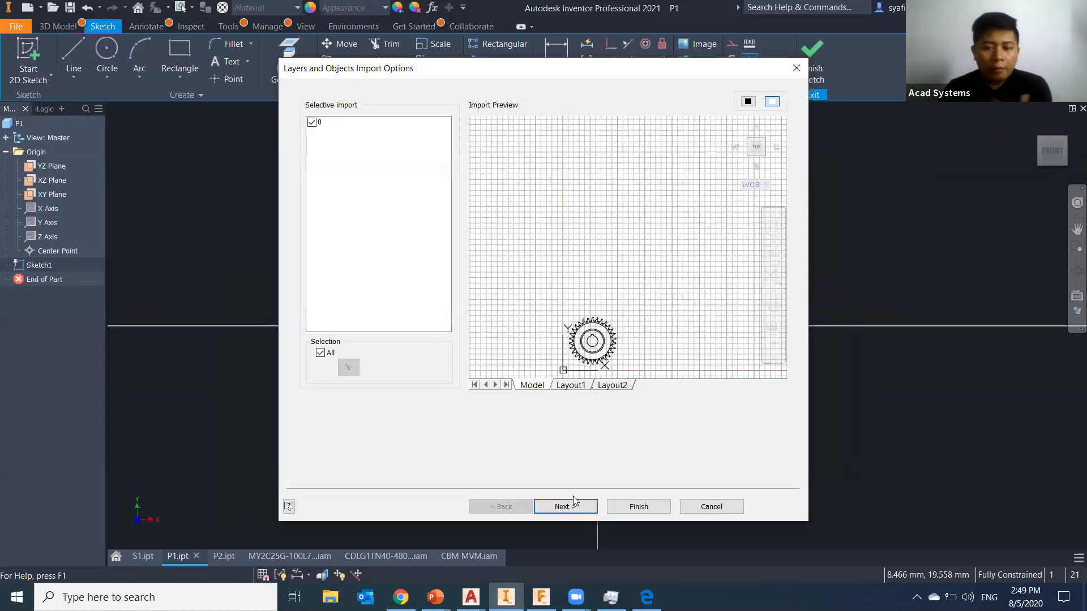
click(711, 507)
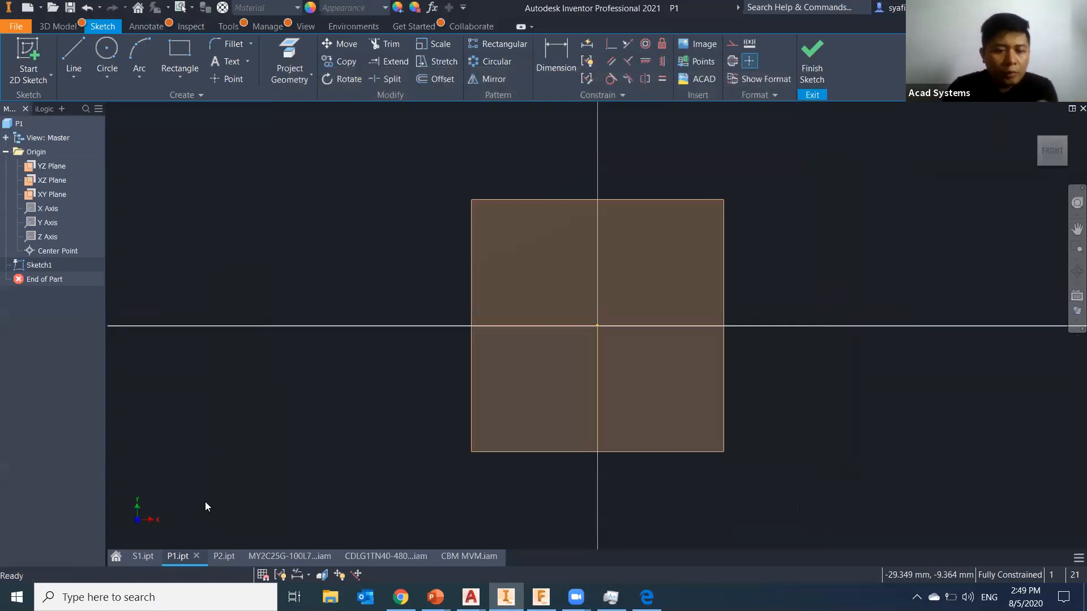
Open Sketch1 of P2.ipt for editing and compare its gear profile with the gear drawing in AutoCAD
click(225, 556)
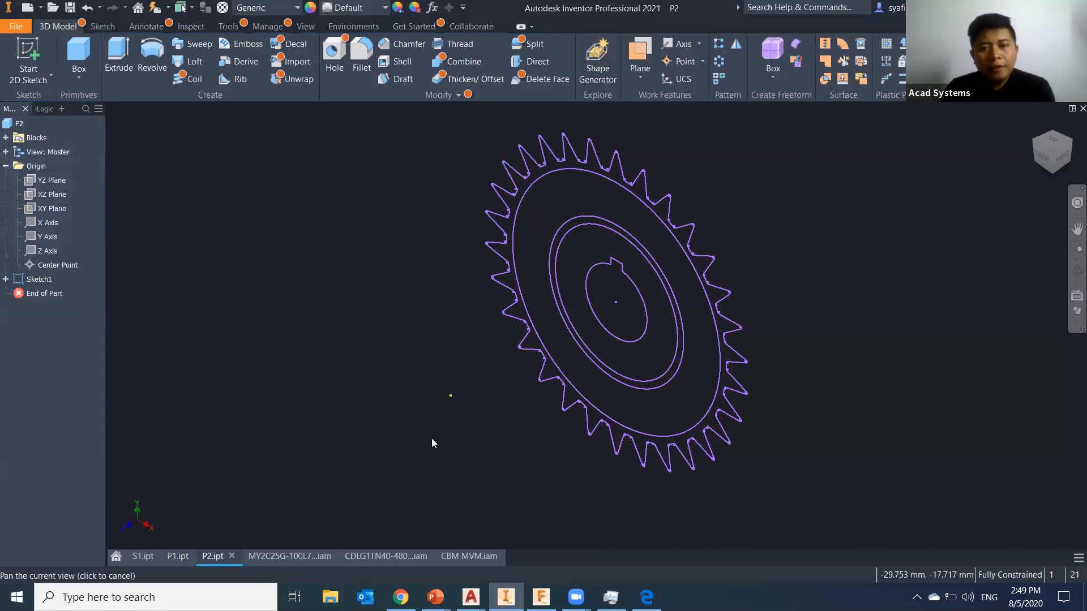
double_click(39, 279)
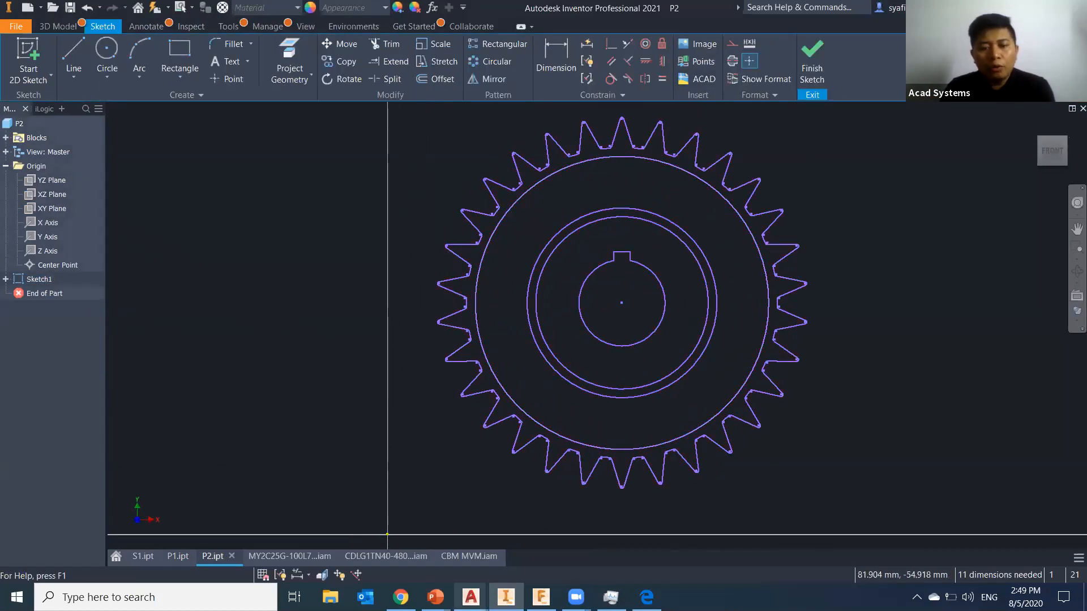
mouse_move(471, 597)
click(432, 534)
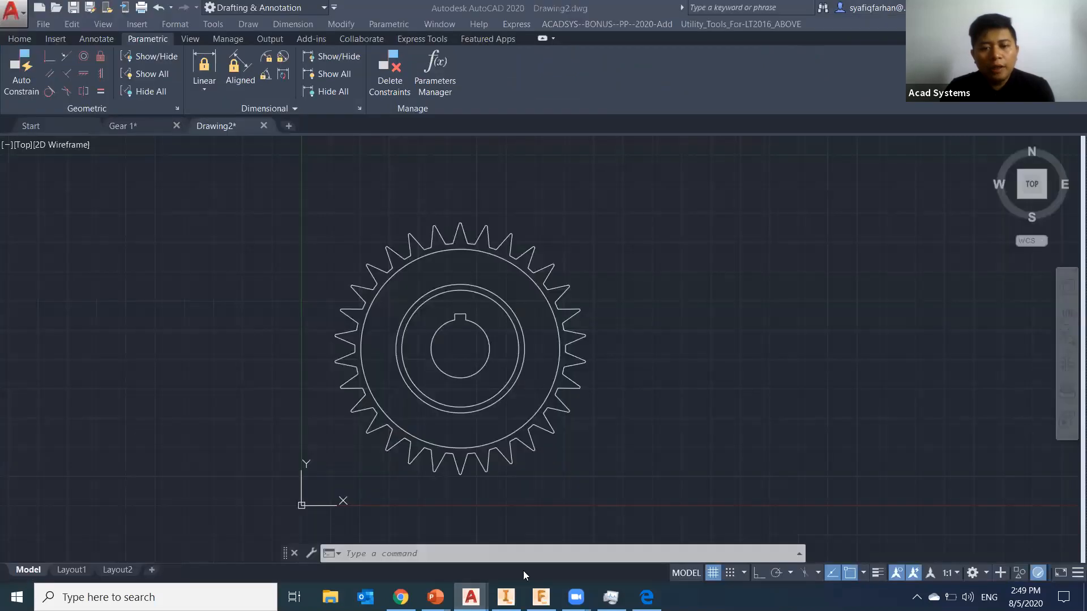
key(alt+Tab)
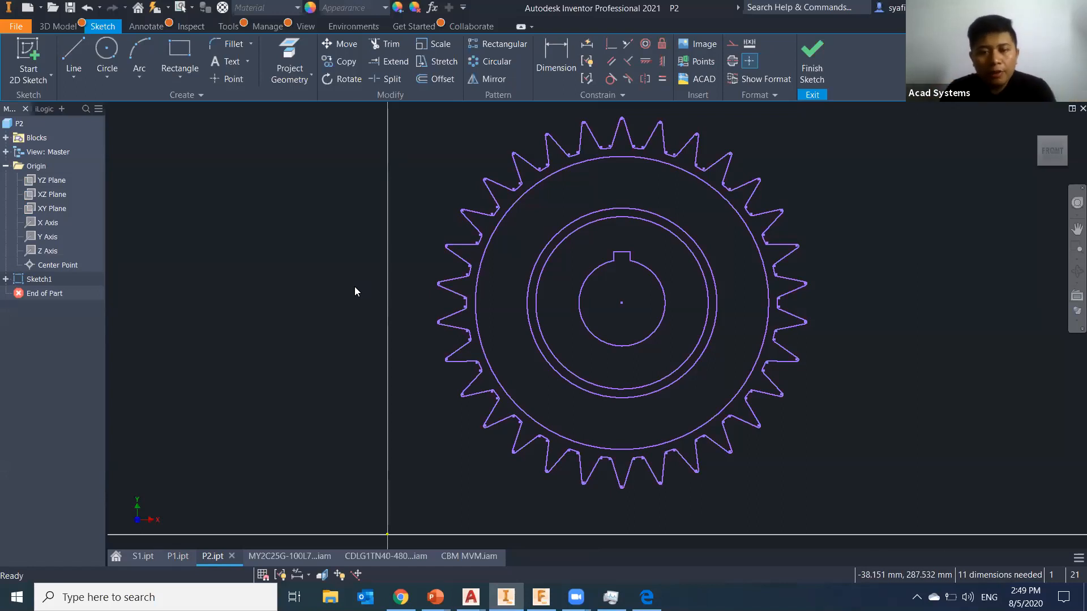
Extrude the gear's outer toothed ring profile symmetrically by 100 mm
scroll(664, 376, down, 5)
scroll(693, 390, up, 6)
scroll(776, 483, down, 5)
shift+middle_drag(770, 482, 715, 482)
scroll(724, 475, down, 5)
scroll(728, 473, up, 9)
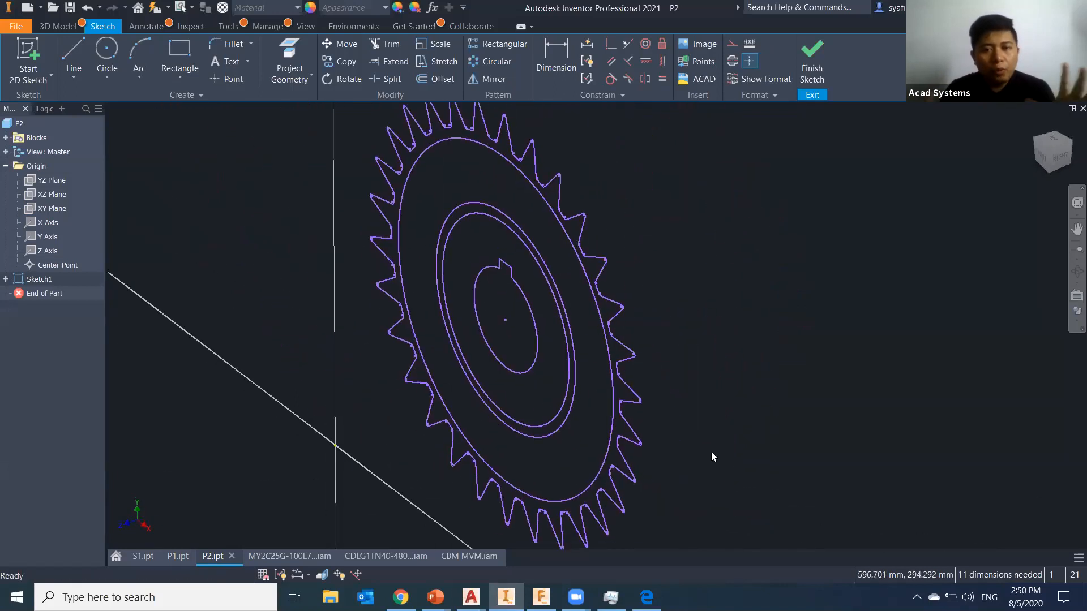
click(52, 27)
click(118, 57)
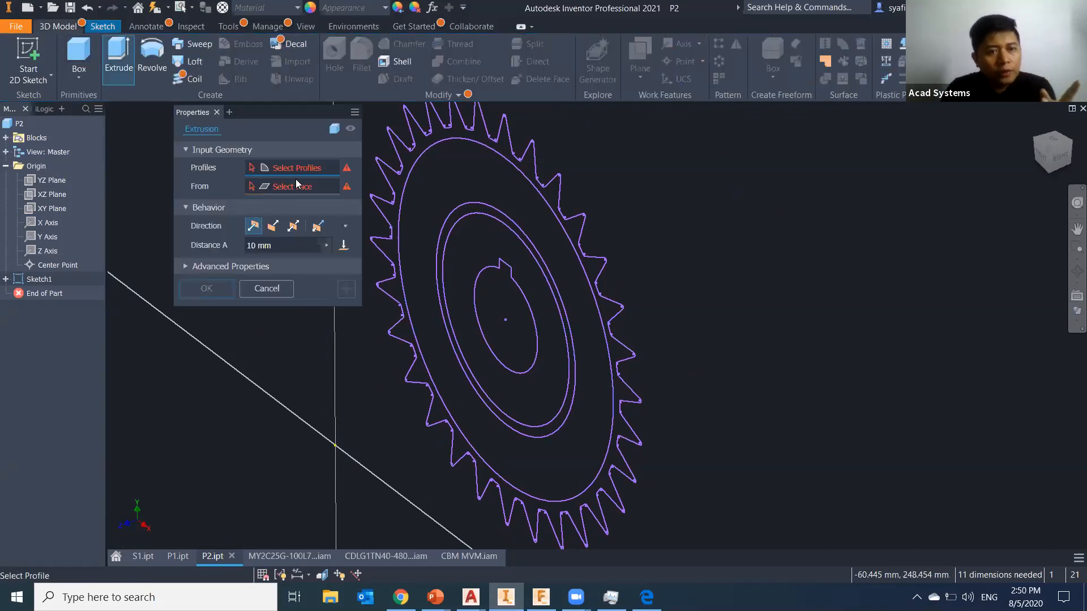
click(292, 225)
click(273, 245)
text(100)
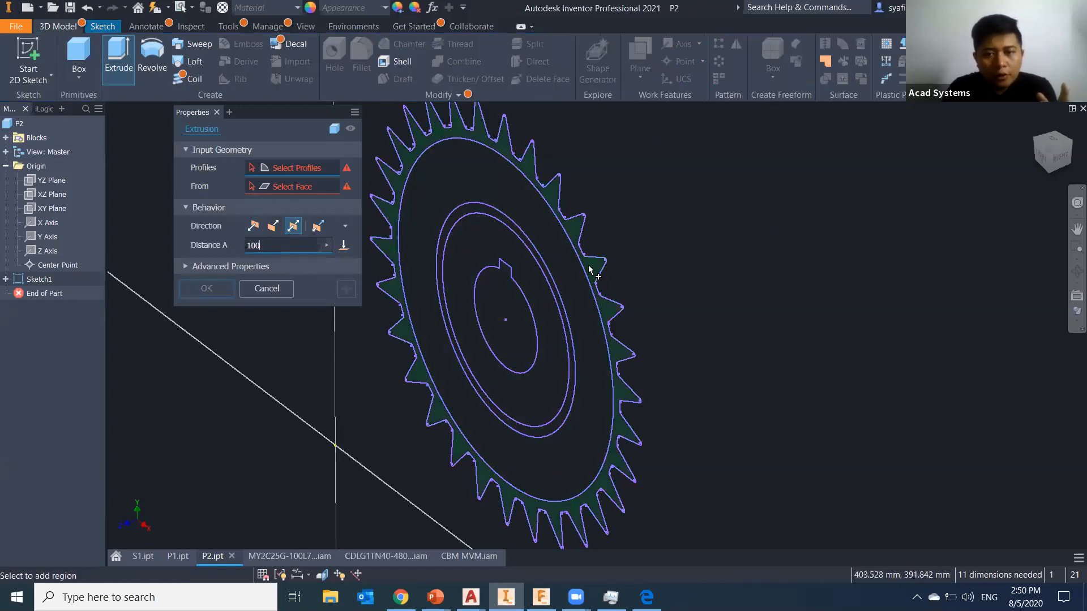
click(619, 287)
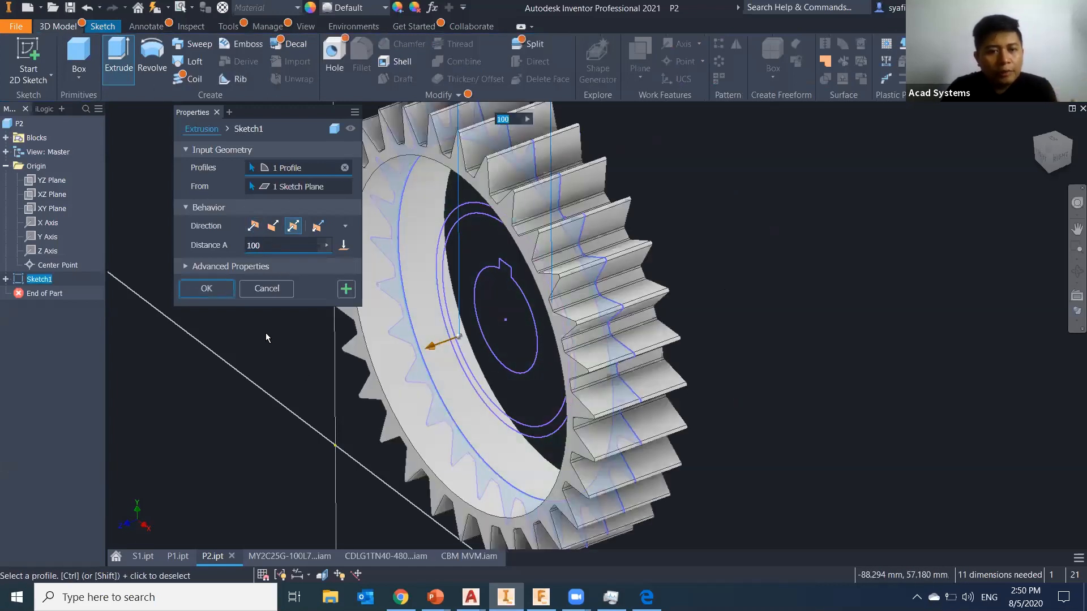
key(Return)
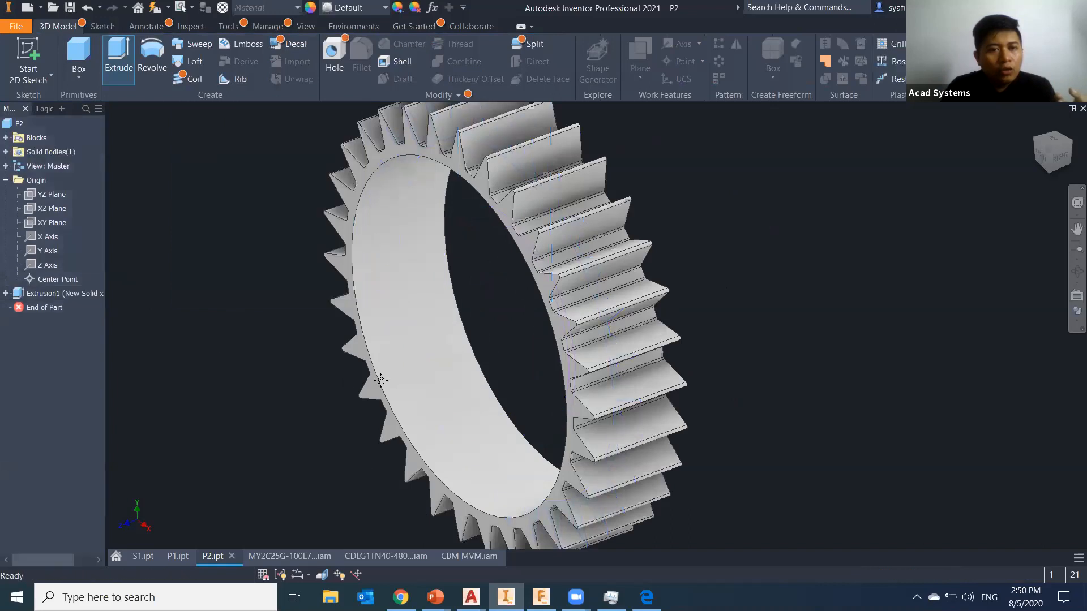
Share Sketch1 under Extrusion1 so its gear profiles can be reused for further features
click(6, 293)
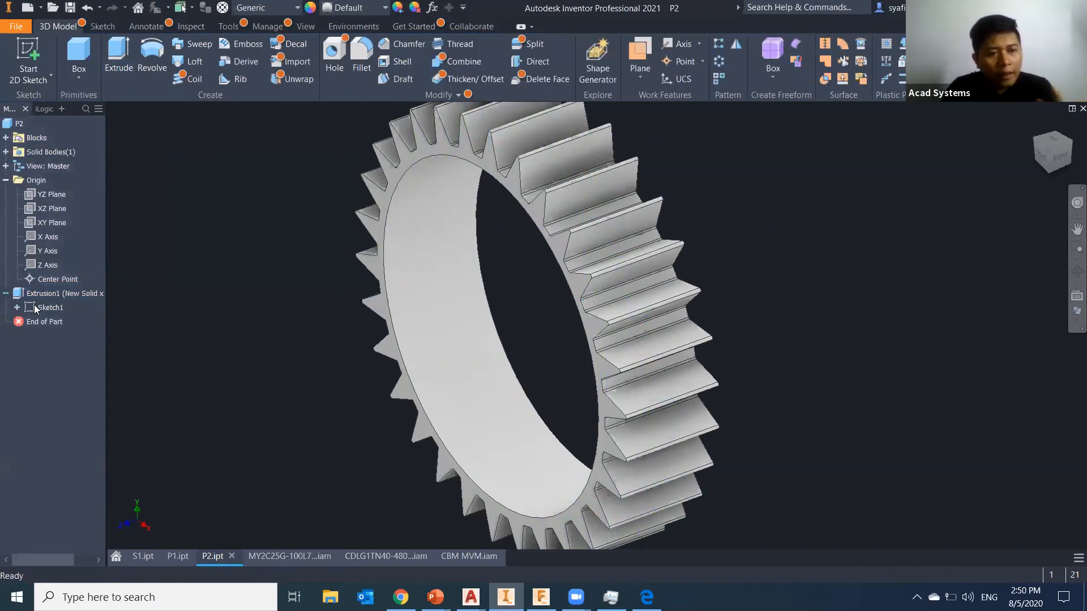
right_click(37, 305)
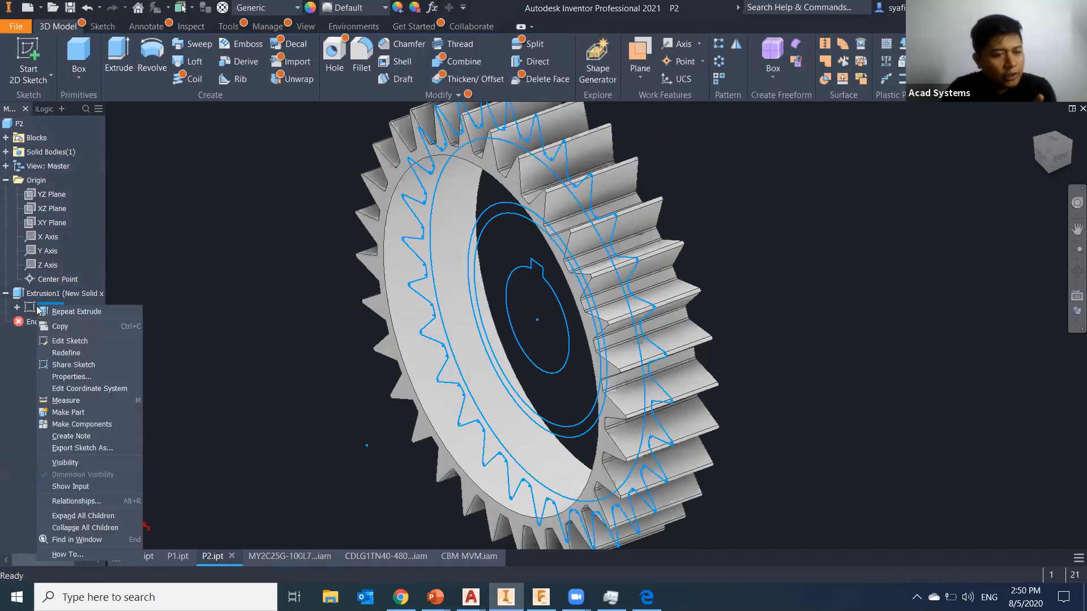
click(83, 365)
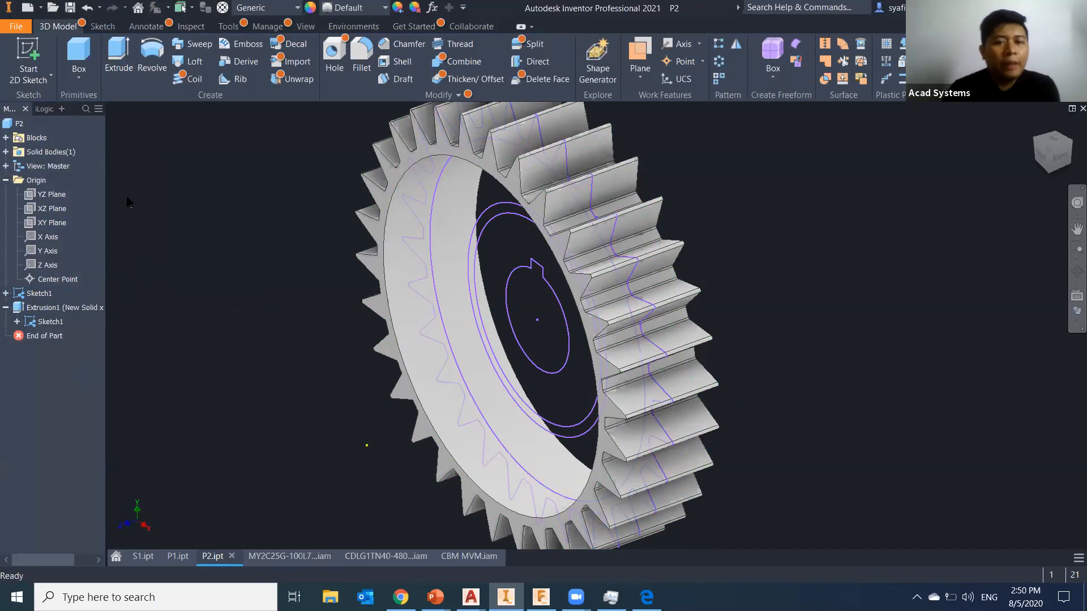
Extrude the gear's web and keyed hub profiles from the shared sketch symmetrically by 80 mm, joined to the toothed ring
click(118, 58)
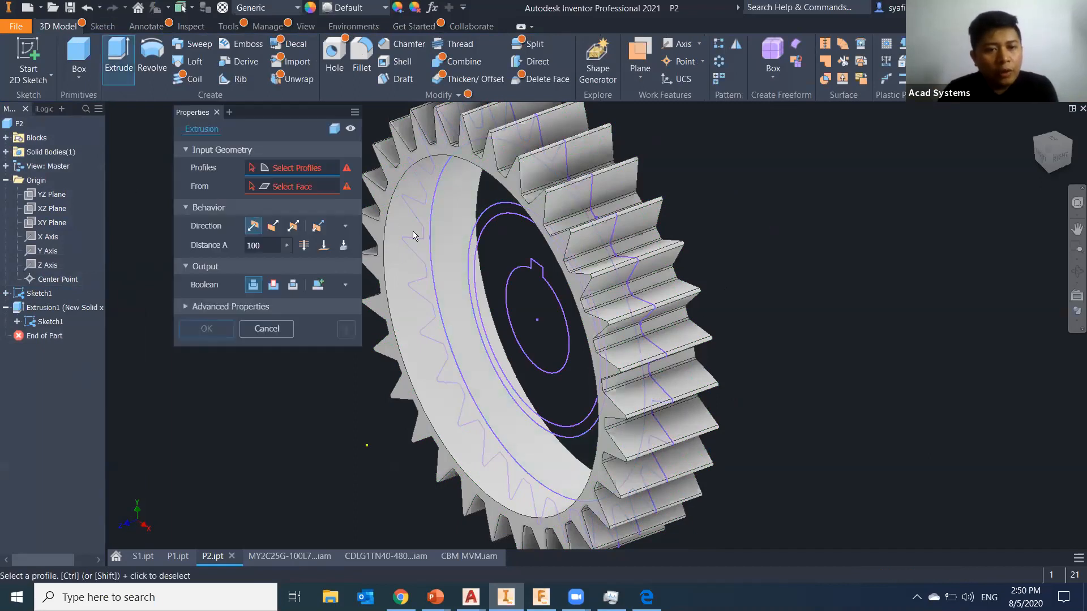
drag(265, 249, 218, 248)
text(80)
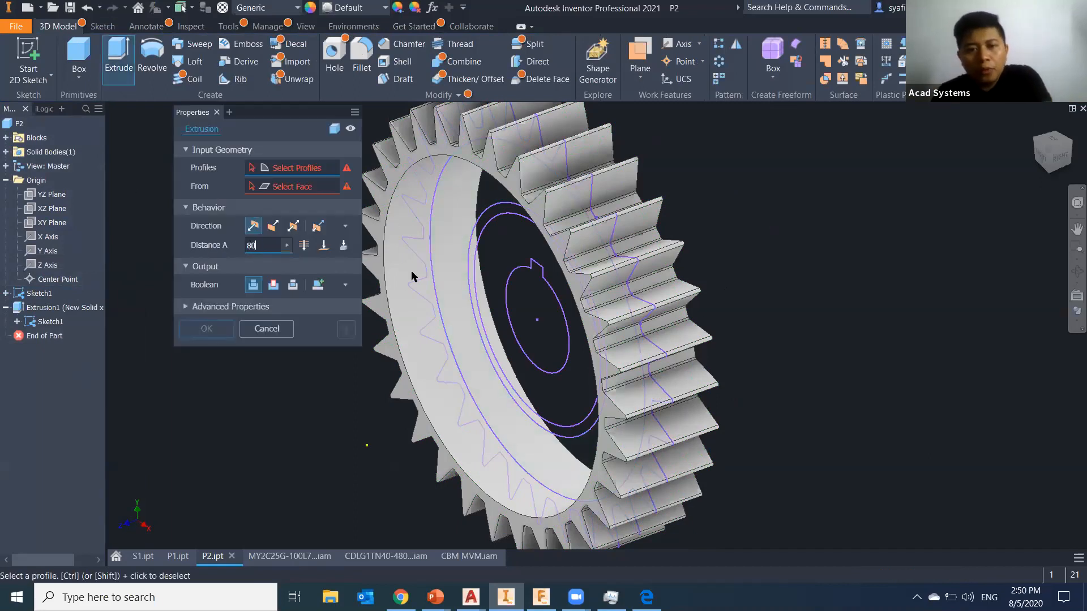
click(451, 218)
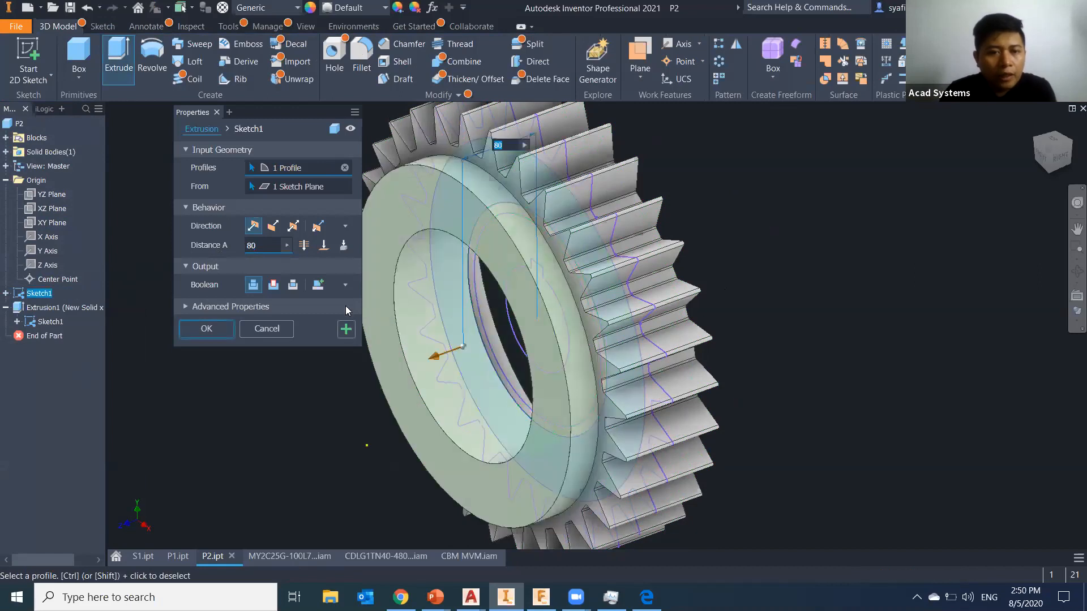
click(295, 228)
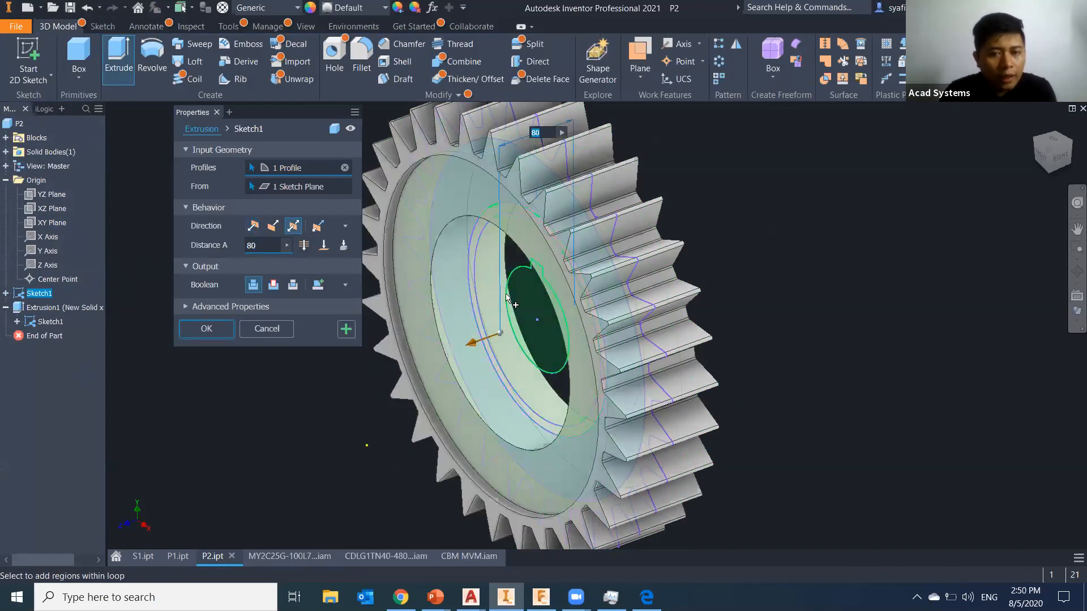
click(215, 329)
Extrude the thin ring profile between the web and the hub symmetrically by 120 mm, joined to the gear
shift+middle_drag(381, 425, 578, 391)
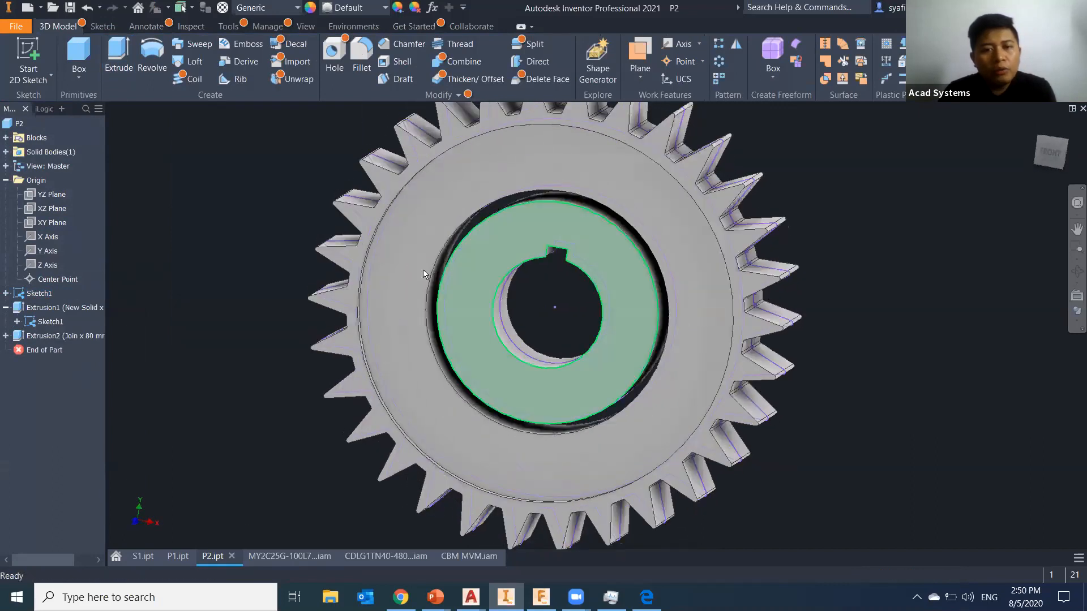
scroll(422, 260, down, 5)
scroll(422, 246, up, 4)
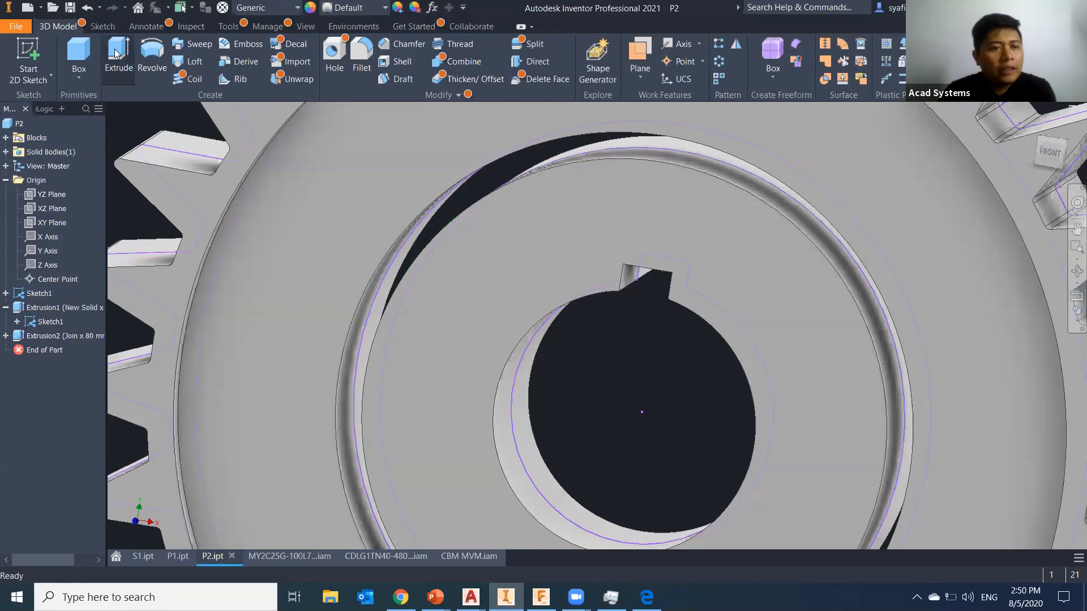
click(131, 68)
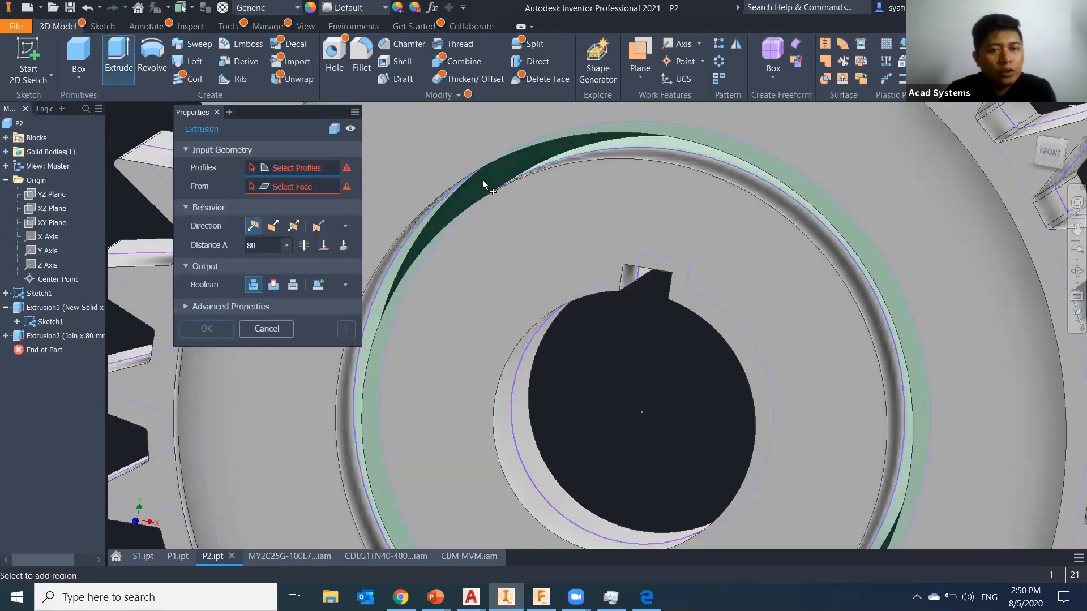
click(484, 180)
drag(265, 246, 223, 244)
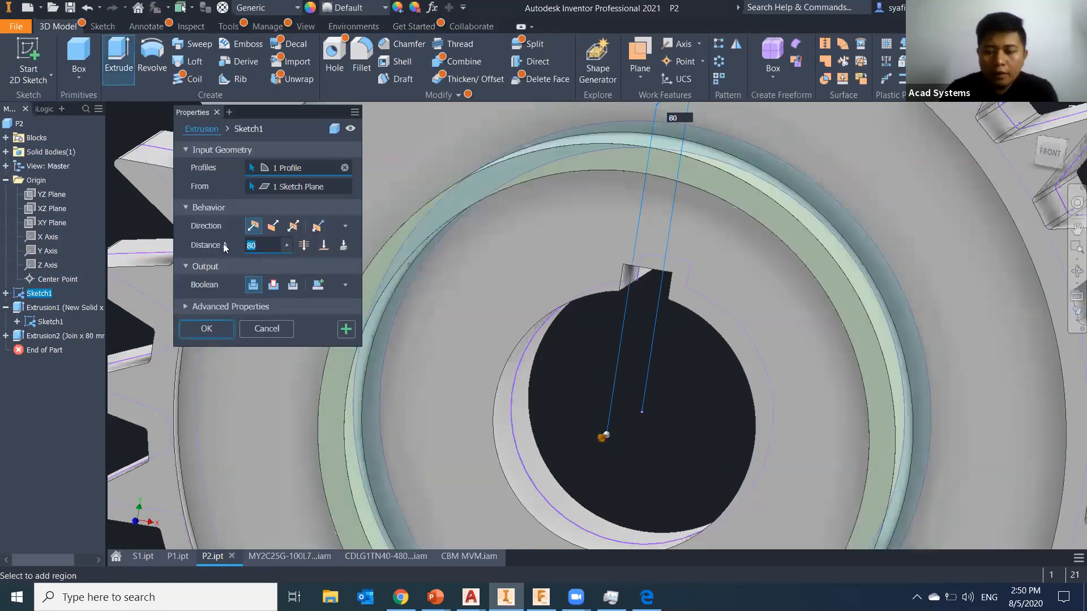
text(120)
click(293, 226)
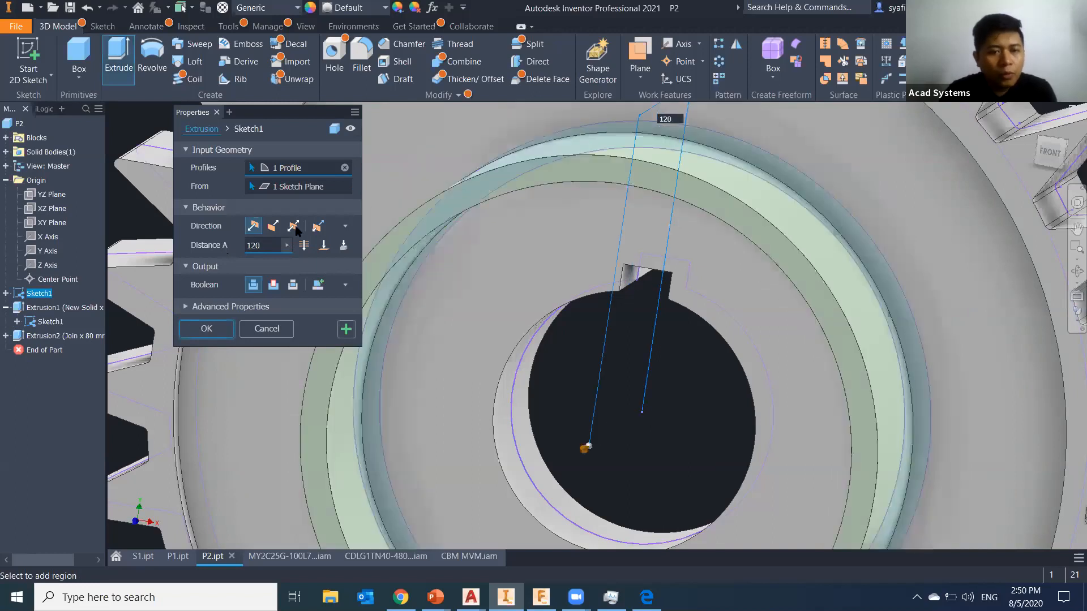
click(222, 332)
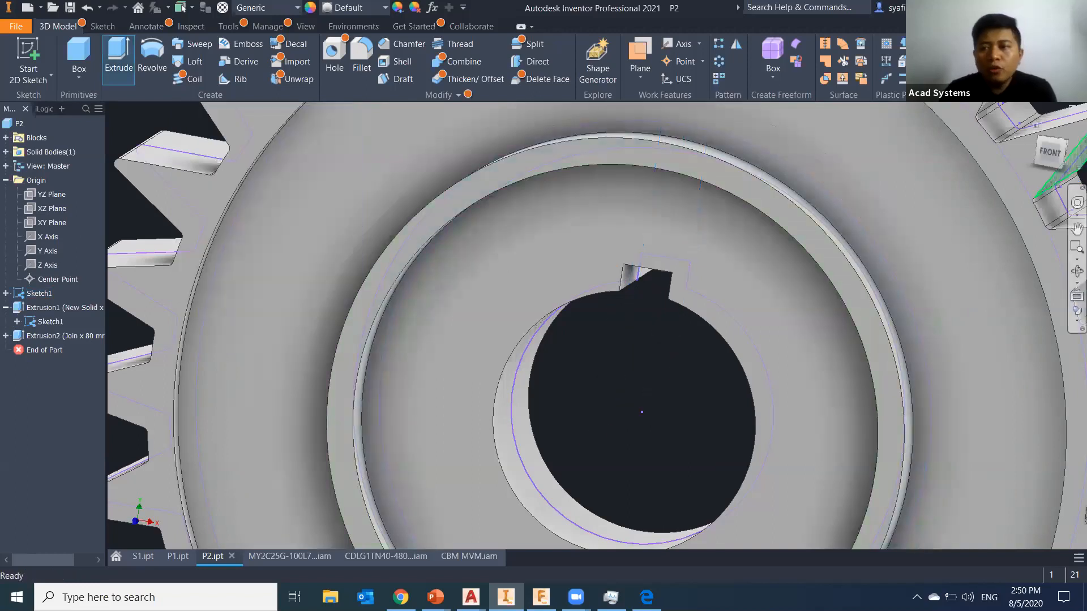
Return the gear to the home view and hide the shared Sketch1
click(1031, 131)
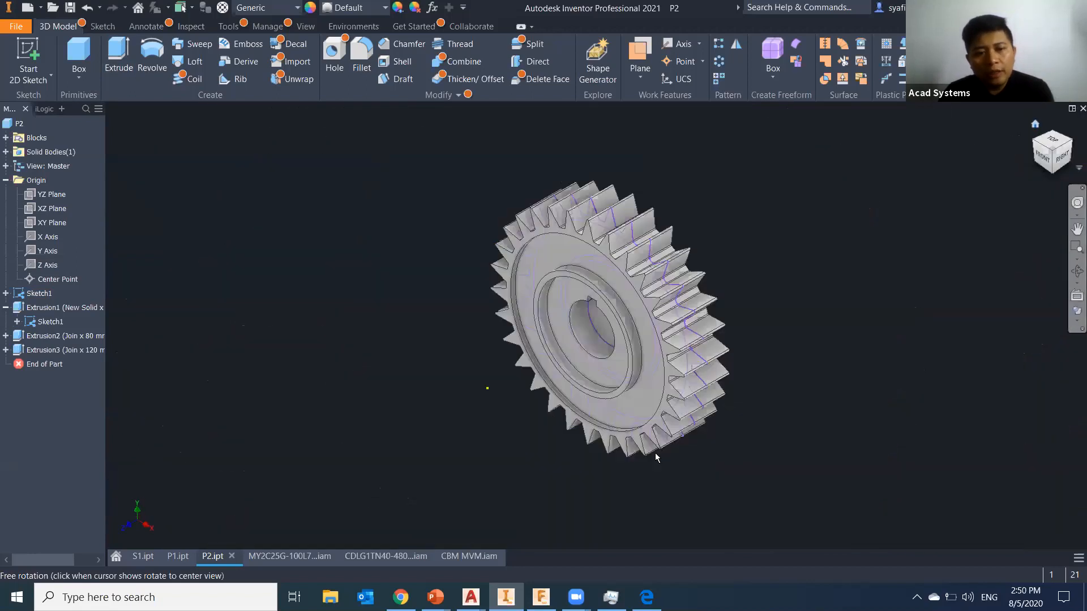
click(39, 294)
right_click(39, 298)
click(65, 451)
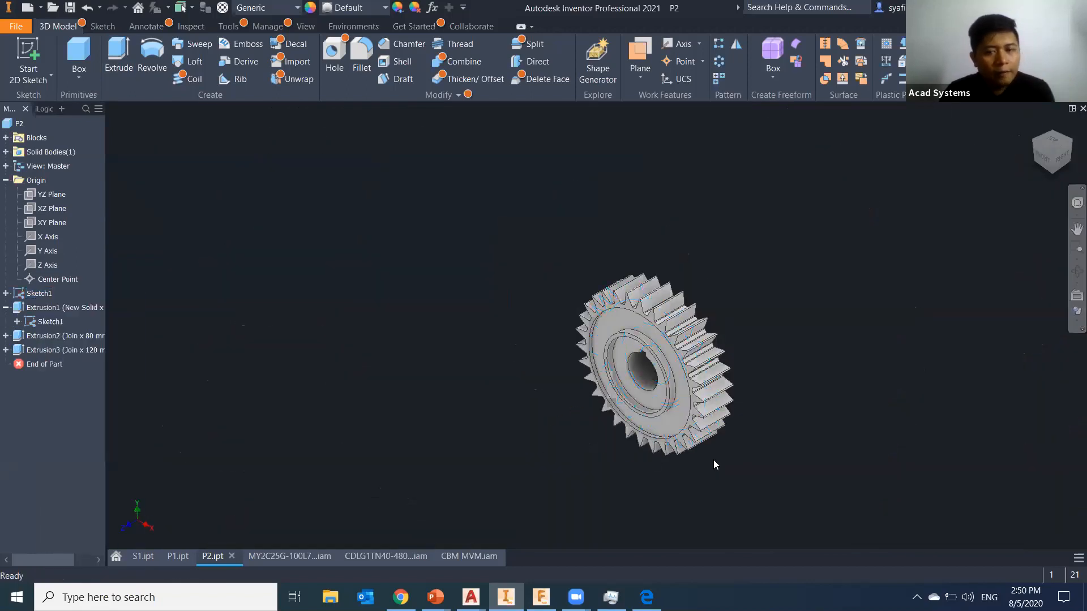
scroll(713, 460, down, 3)
scroll(715, 482, down, 2)
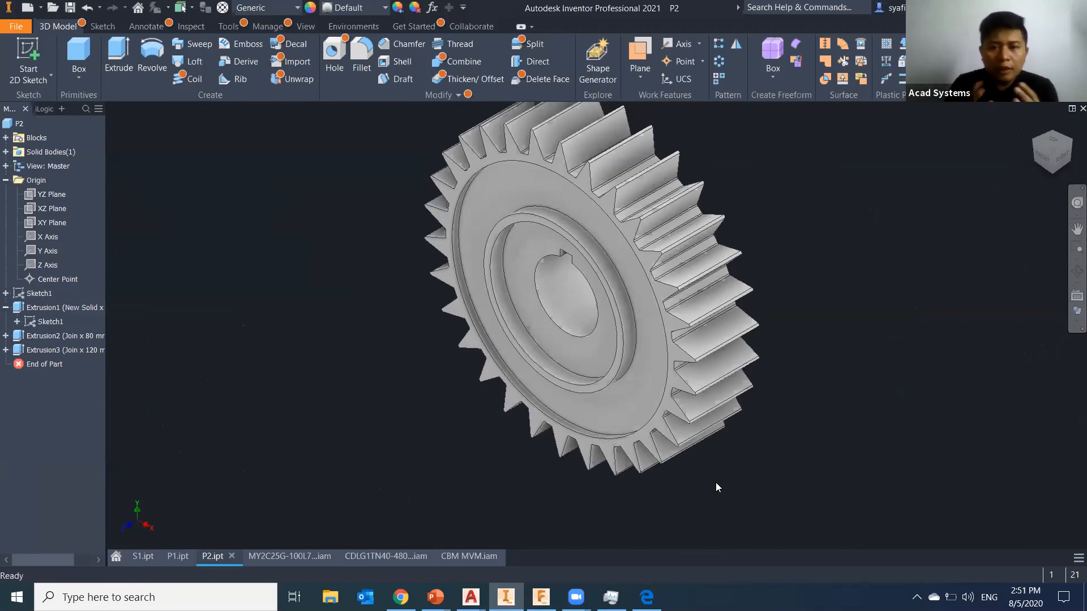
Compare the options available for Sketch1 under Extrusion1 with those of the shared Sketch1
right_click(48, 322)
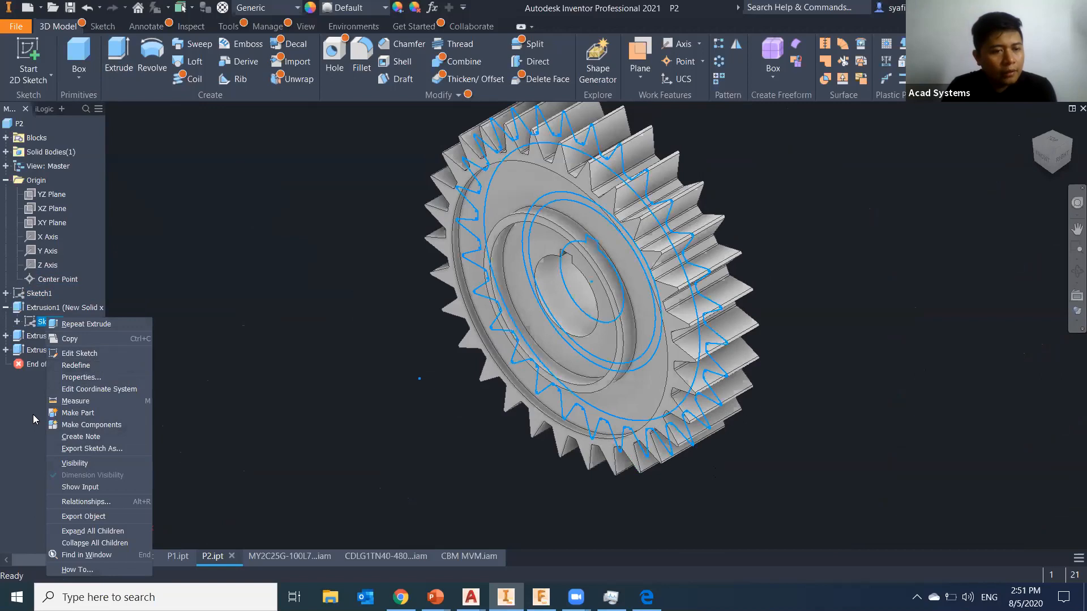
click(36, 392)
click(39, 293)
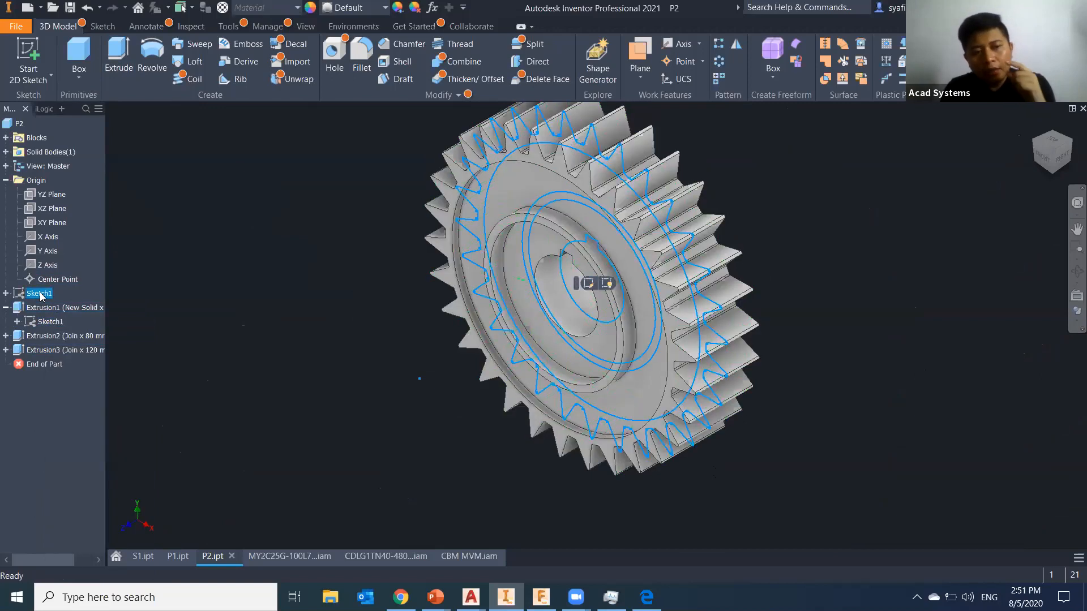
right_click(41, 295)
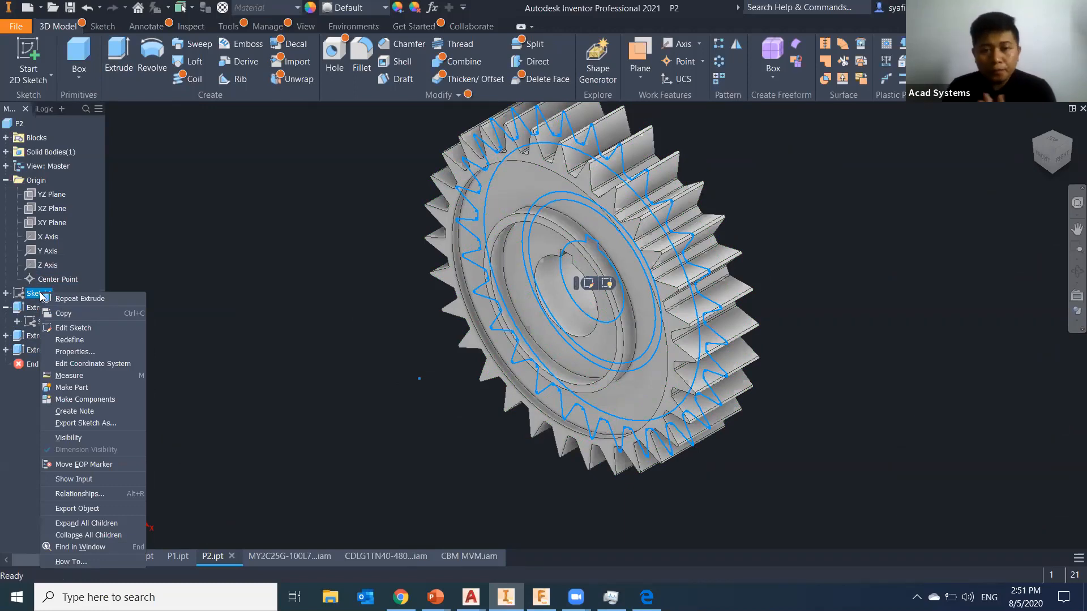
click(318, 447)
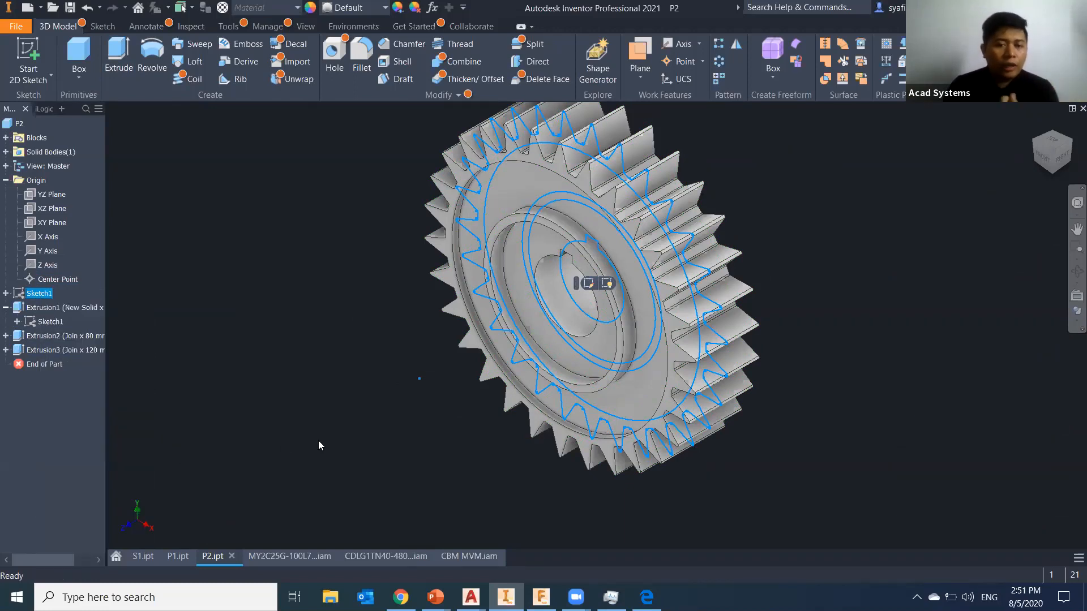
Switch to the MY2C25G-100L7 assembly and slide the table component back and forth along its rails
click(298, 559)
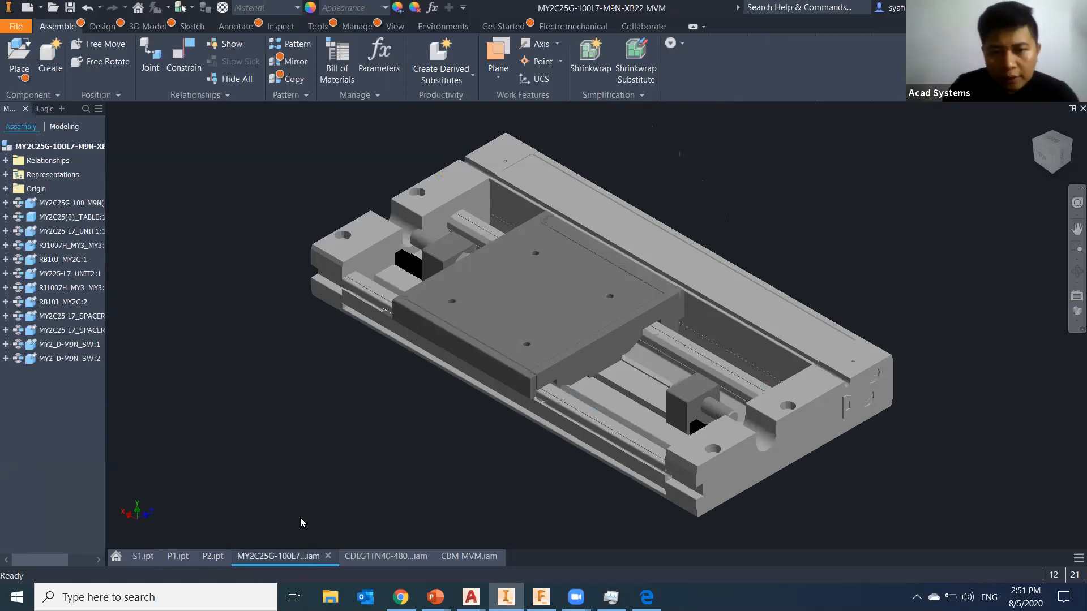
drag(586, 340, 542, 326)
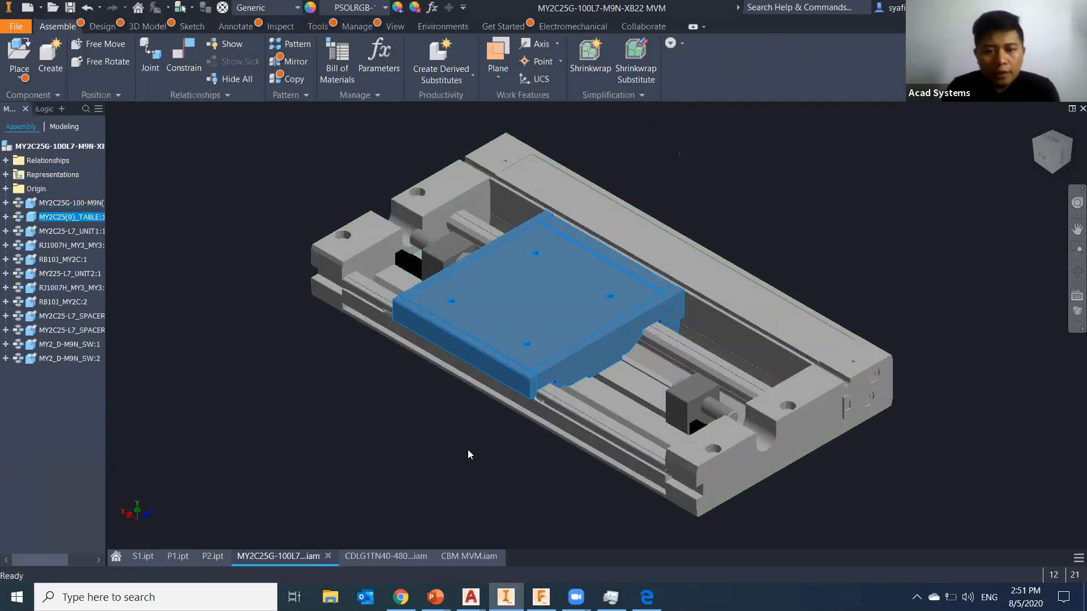
drag(477, 332, 643, 423)
drag(487, 294, 431, 272)
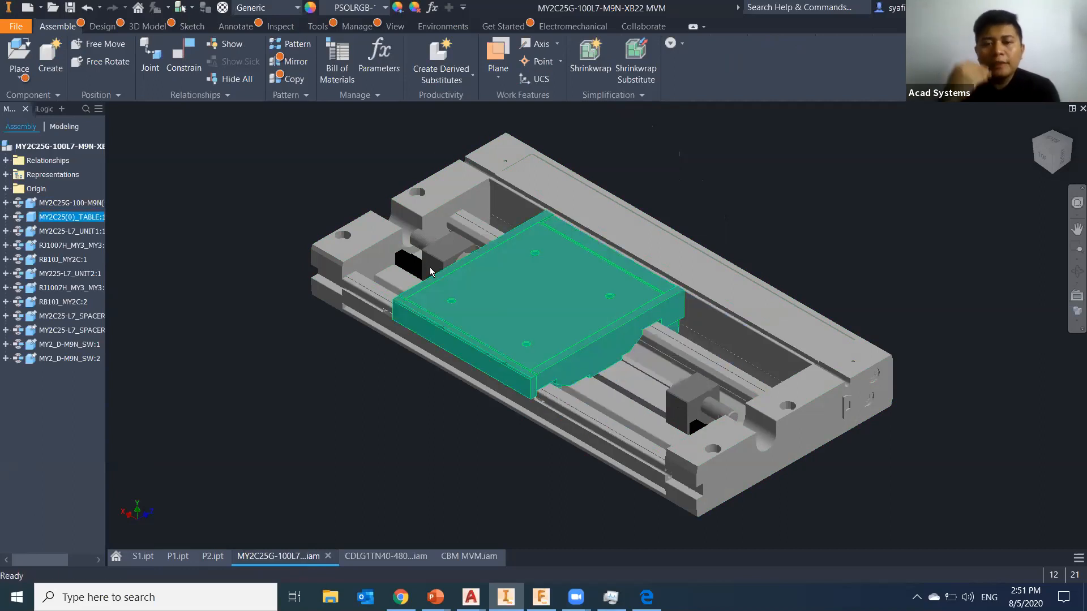
mouse_move(451, 298)
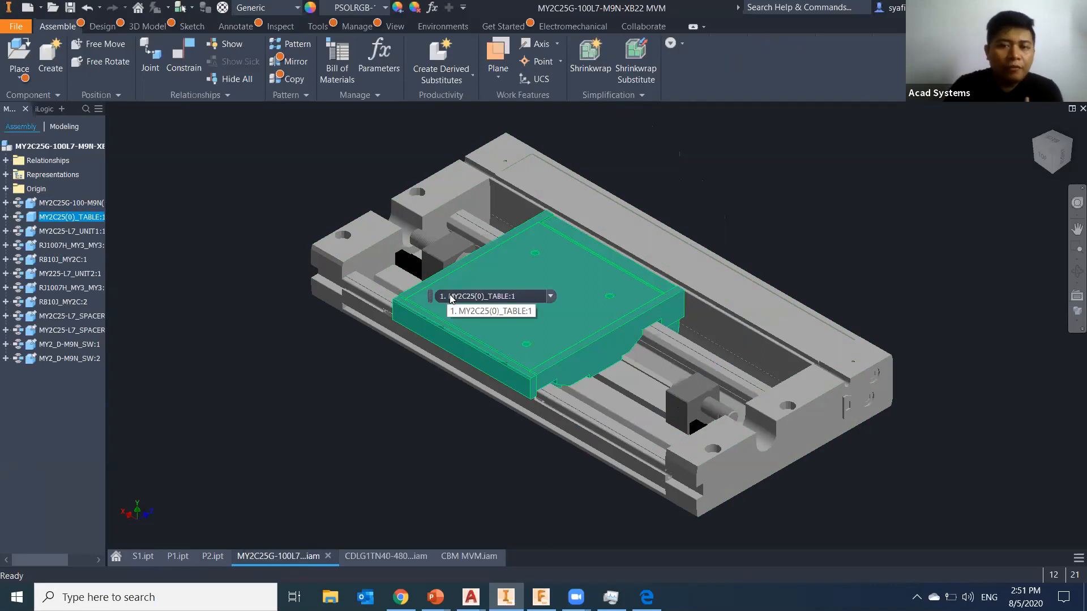
click(383, 425)
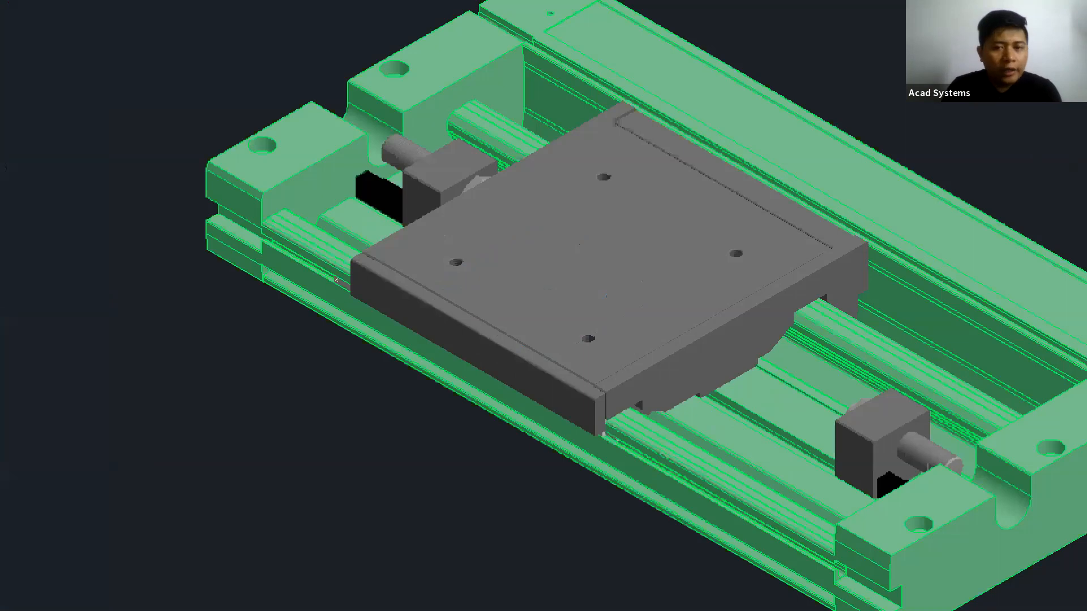
Mark the table as 1 and the two end stops as 2 and 3, and draw an arrow along the travel direction
drag(518, 265, 520, 288)
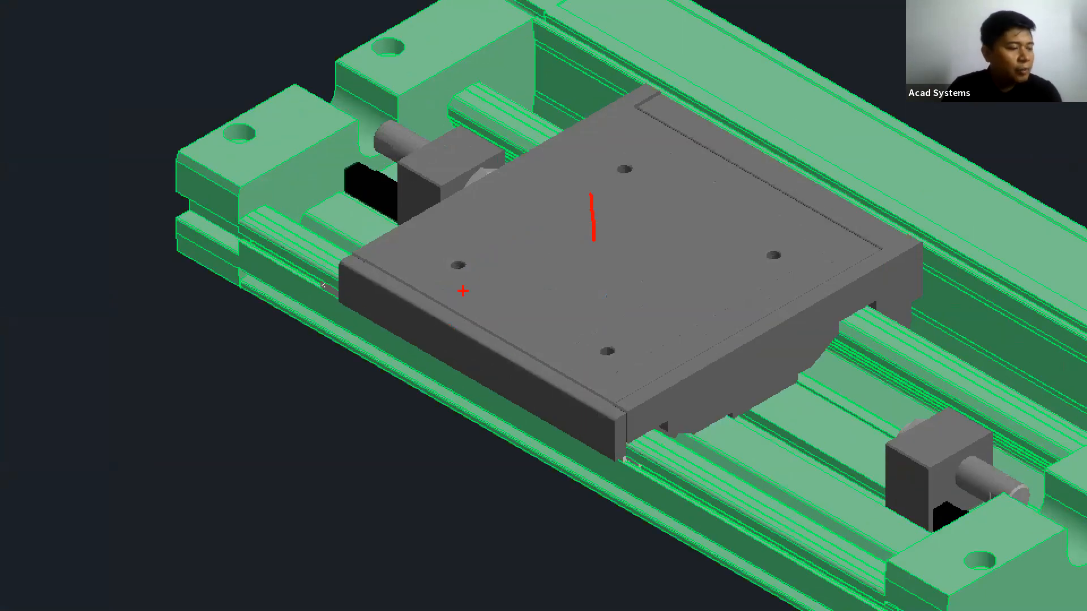
drag(431, 144, 433, 180)
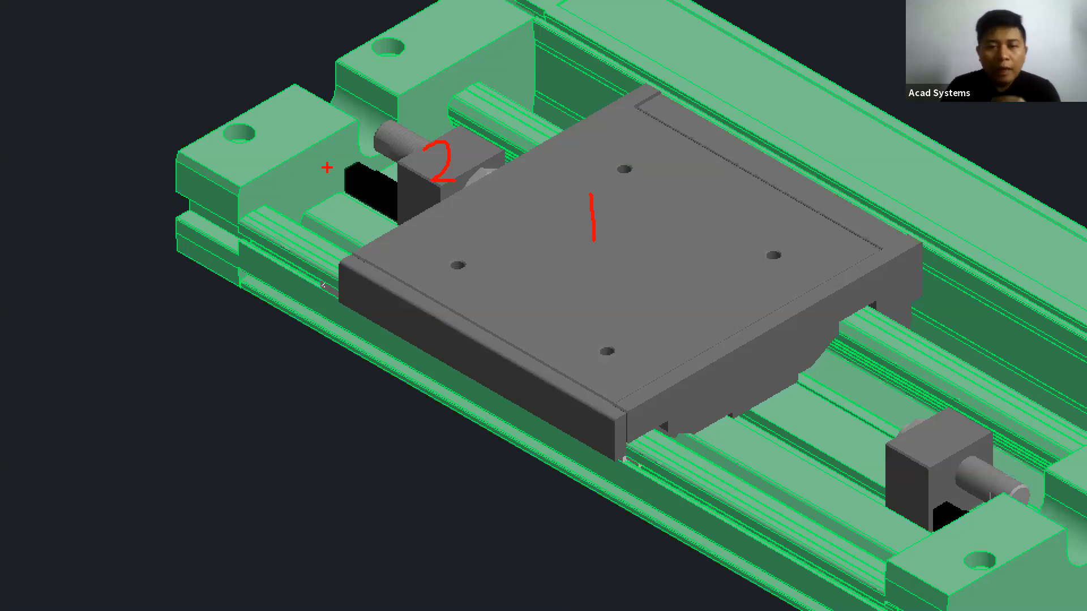
drag(938, 420, 938, 459)
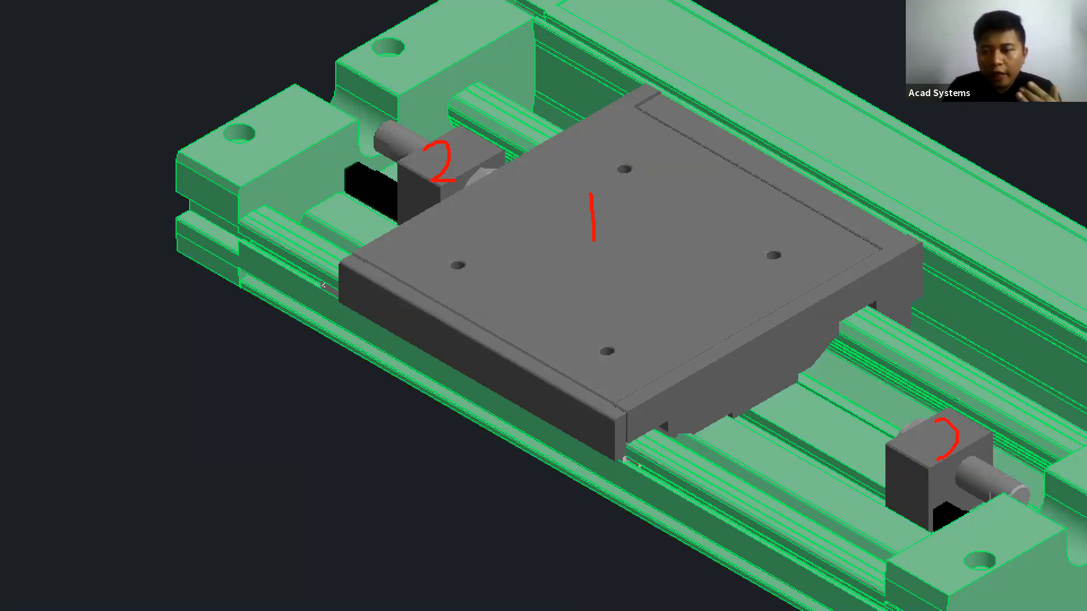
mouse_move(678, 295)
mouse_down()
mouse_move(742, 338)
mouse_move(735, 392)
mouse_up()
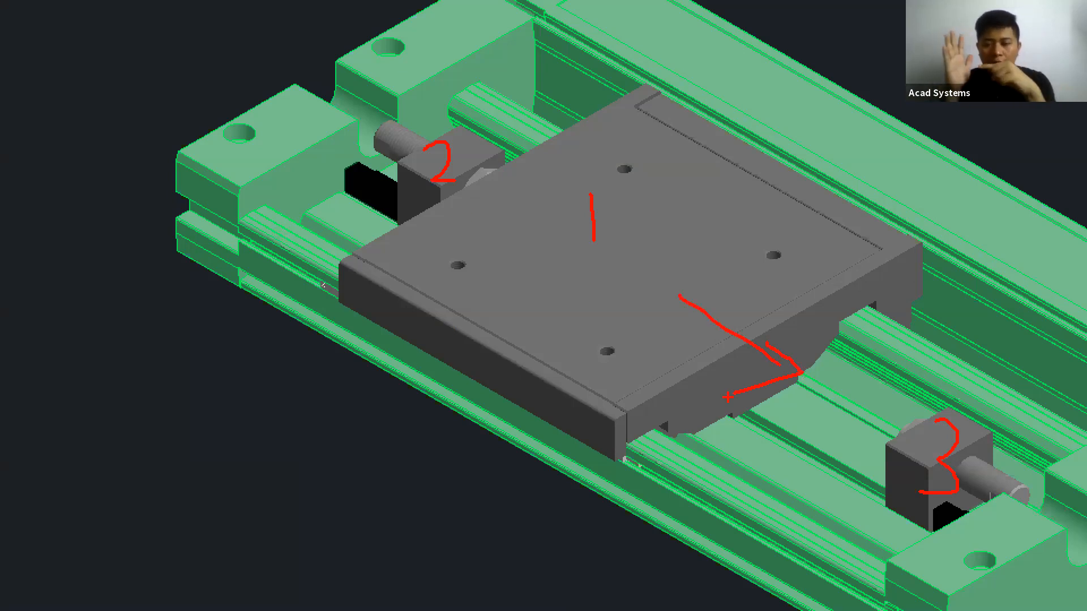
key(Escape)
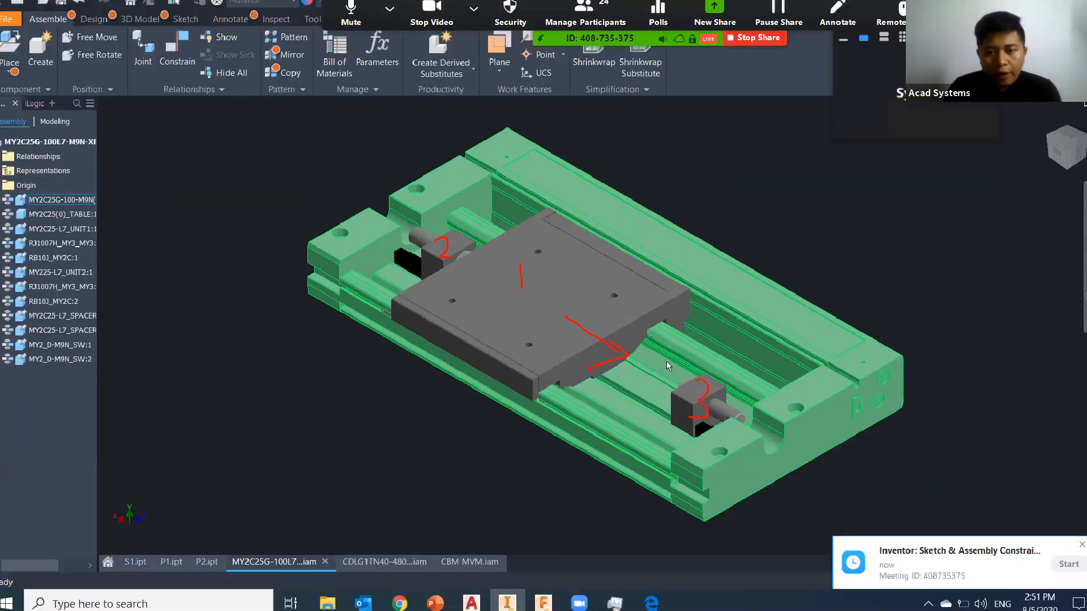
Slide the table along the rails against the stop marked 3 and deselect it
drag(666, 362, 697, 384)
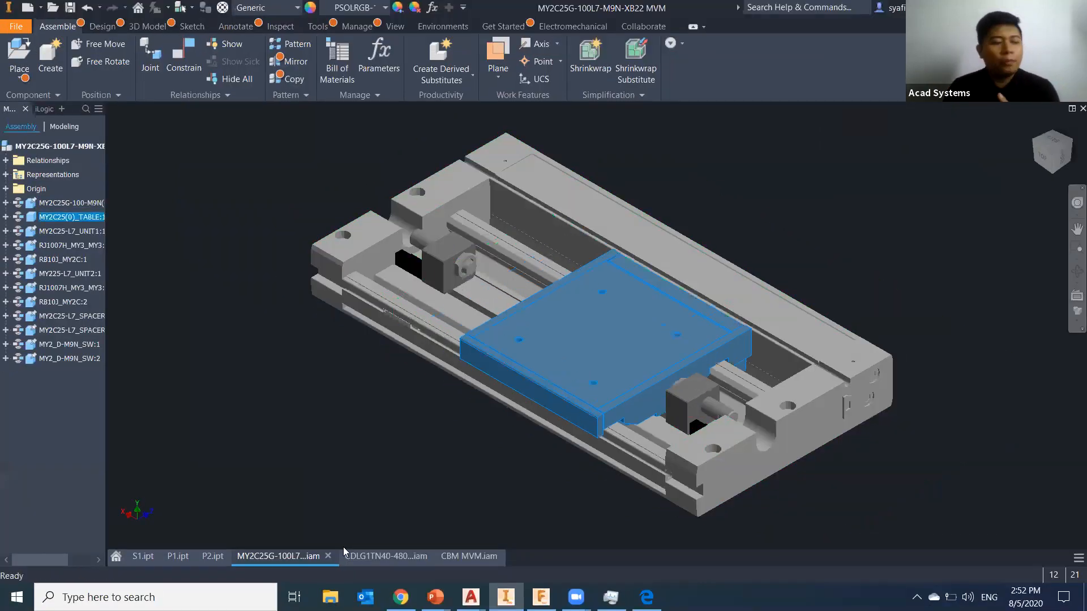
drag(589, 364, 635, 387)
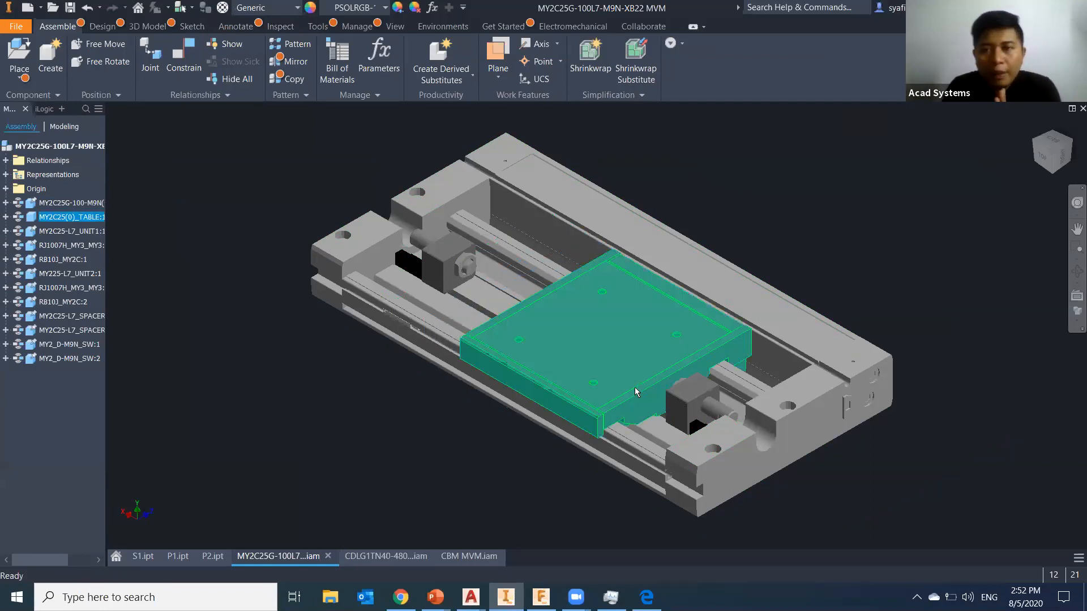
mouse_move(635, 390)
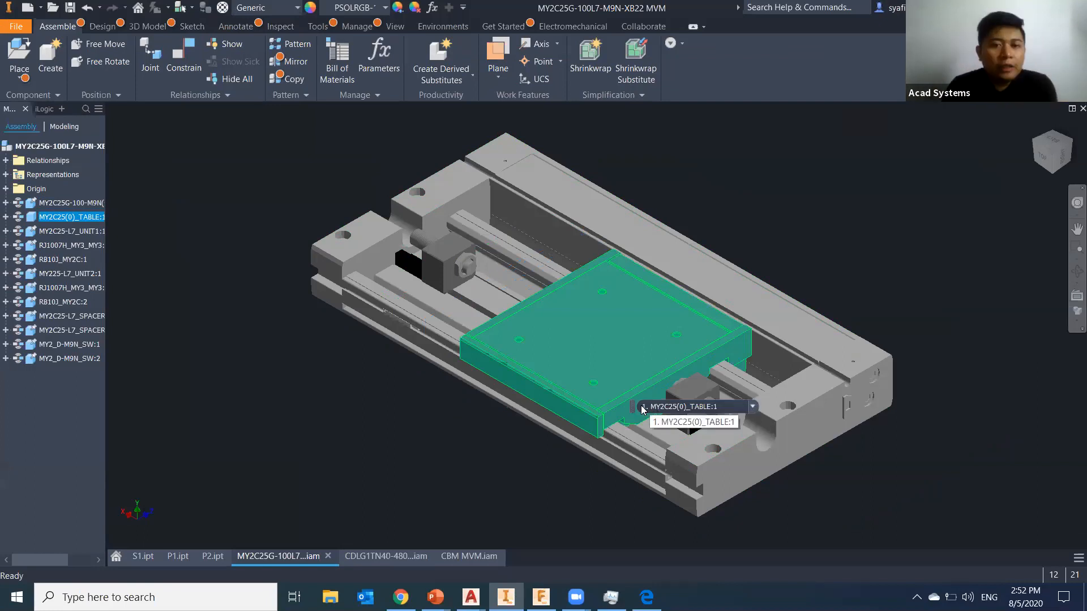
click(431, 447)
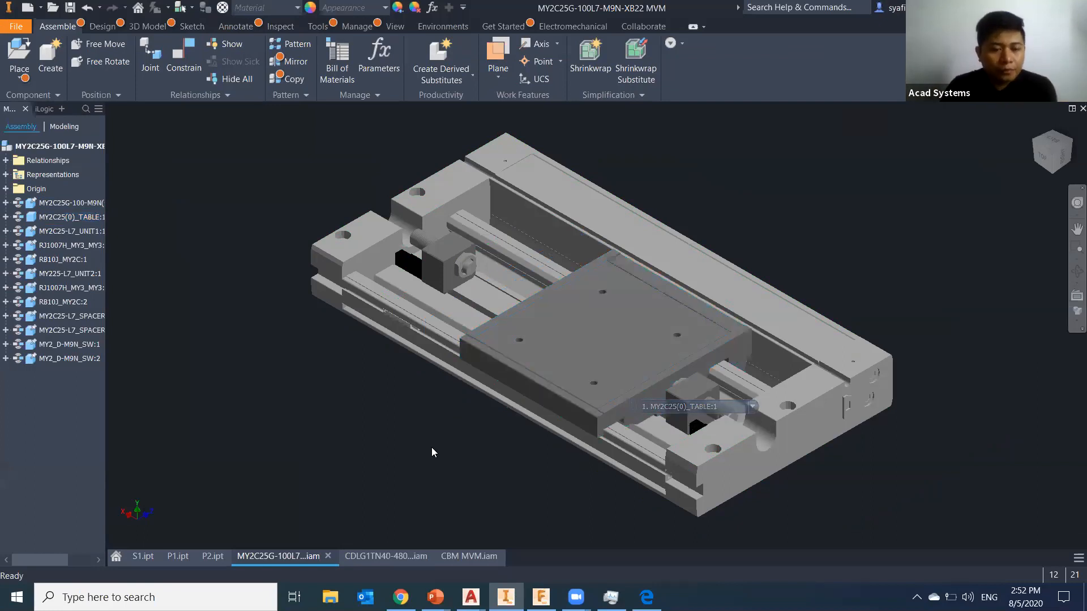
Switch to the CDLG1TN40-480K-P-M9BL cylinder assembly
click(397, 556)
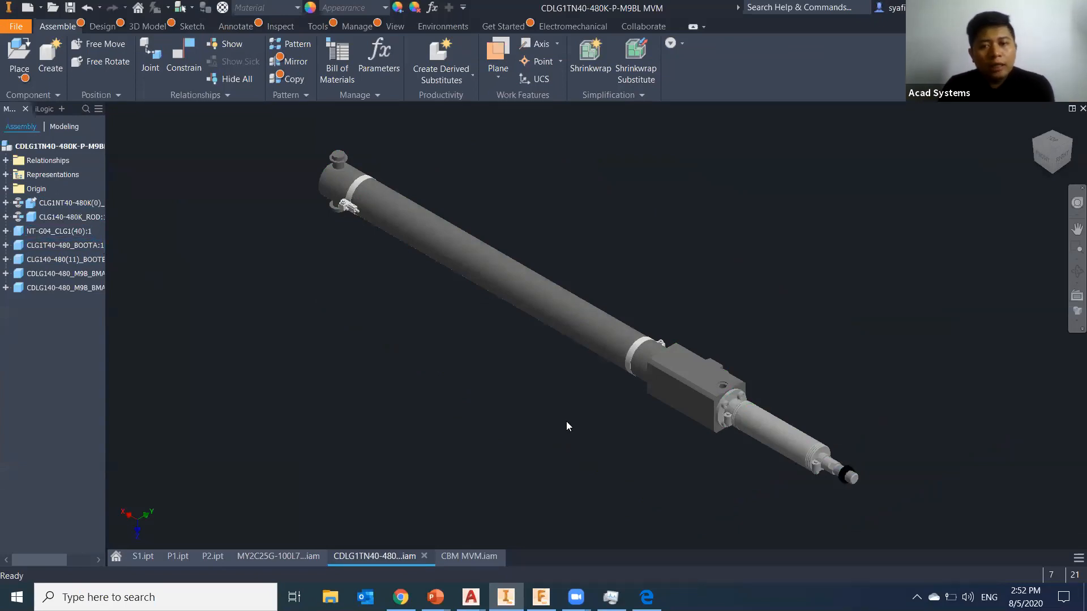
middle_drag(566, 422, 536, 416)
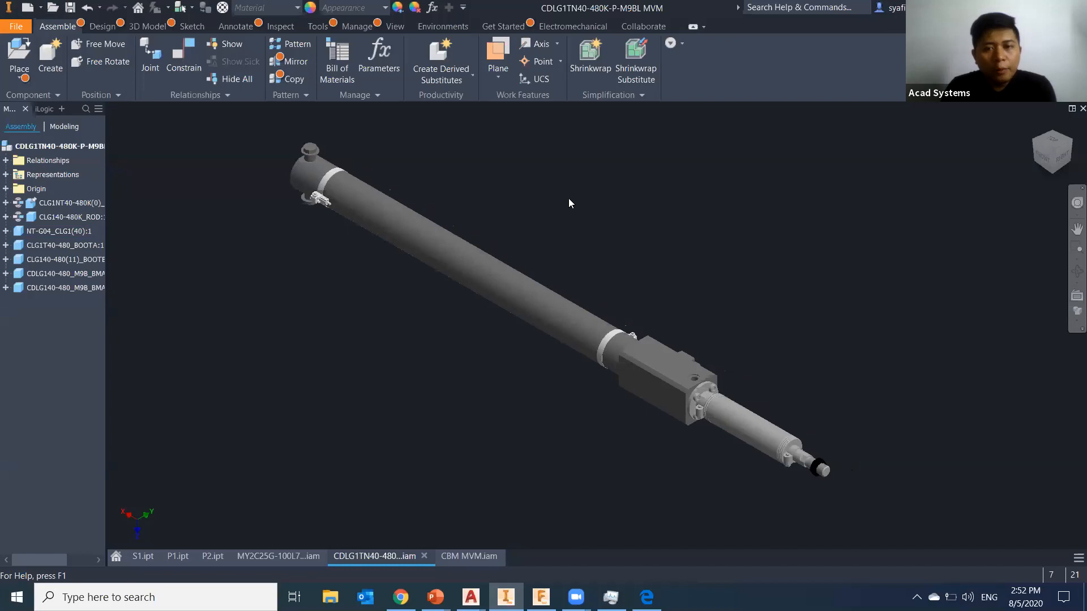
key(ctrl+o)
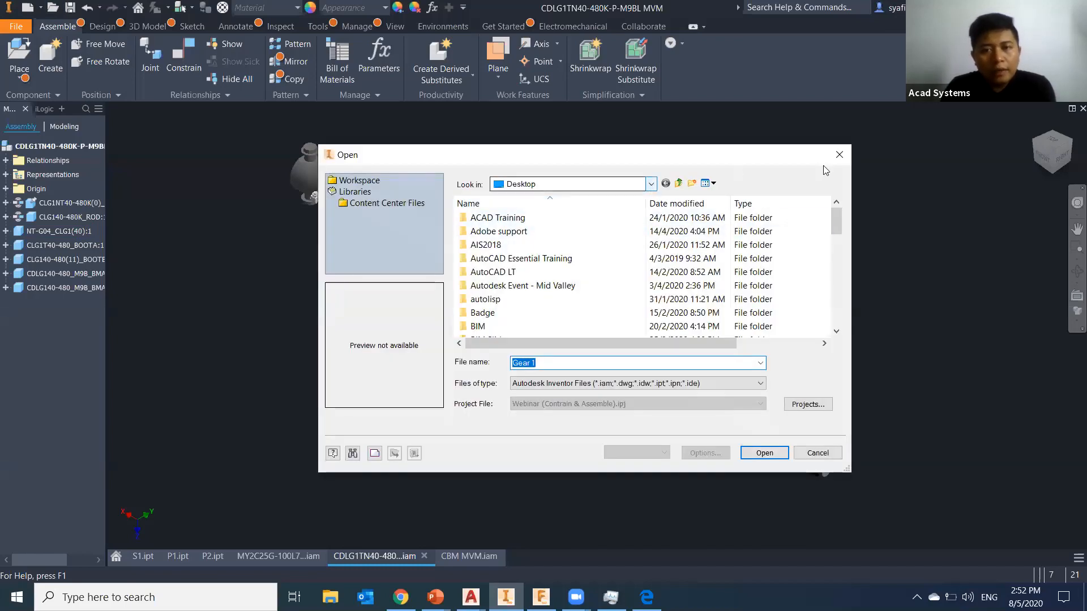
click(839, 154)
click(57, 9)
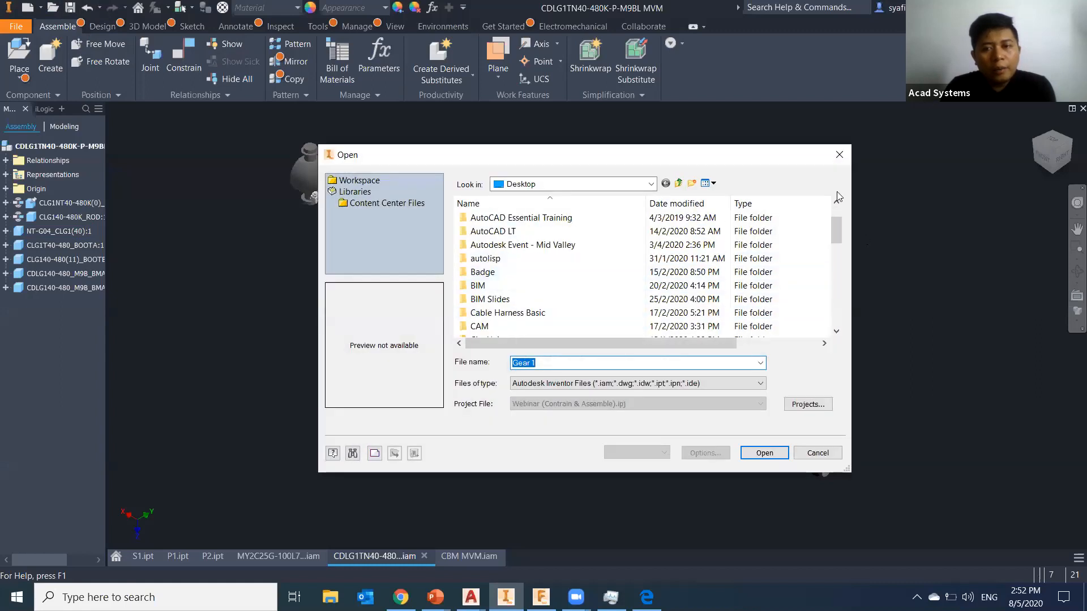
click(839, 155)
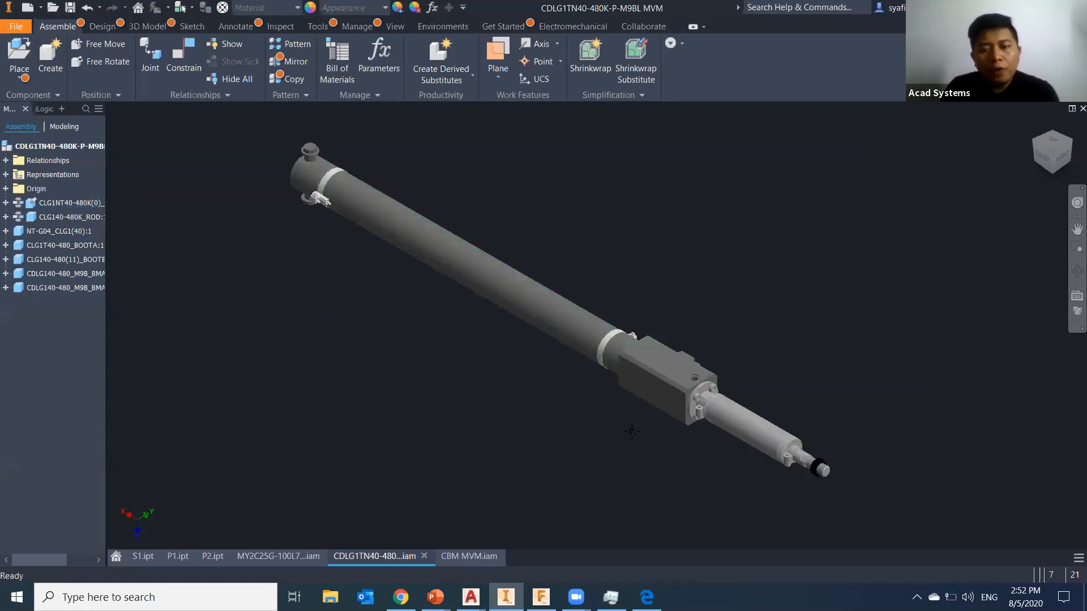
Try to move the grounded cylinder body CLG1NT40-480K(0) and deselect it
scroll(632, 431, up, 5)
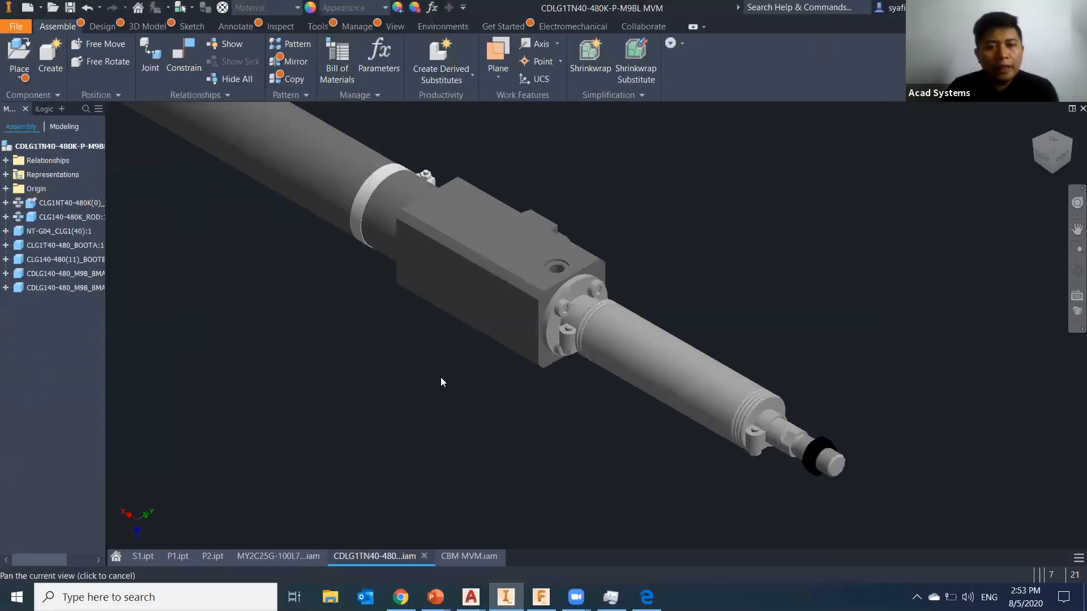
middle_drag(441, 378, 679, 512)
drag(485, 297, 481, 239)
scroll(433, 359, down, 5)
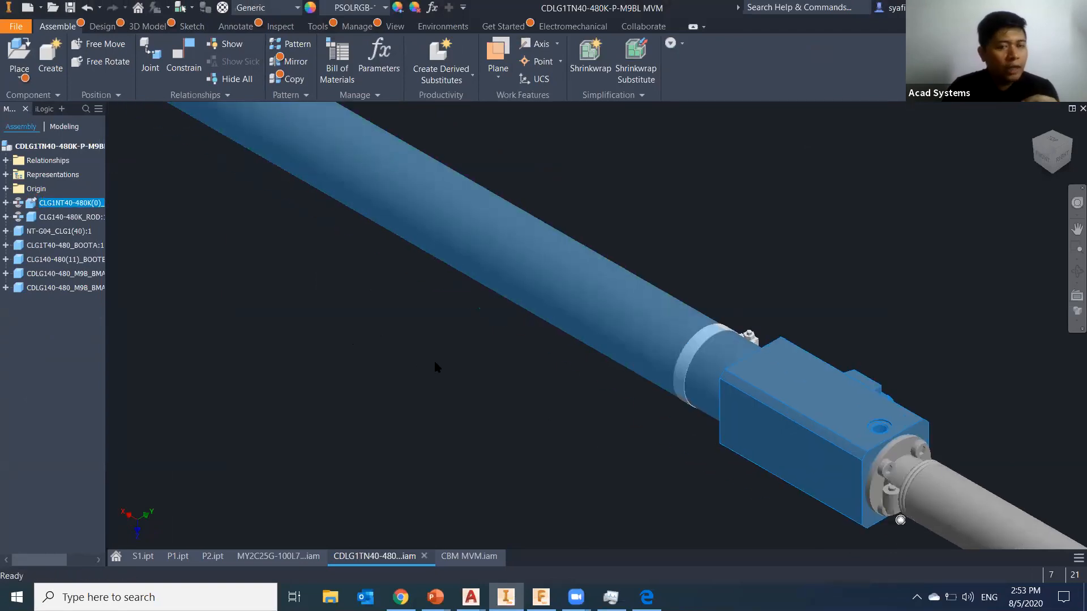
click(430, 349)
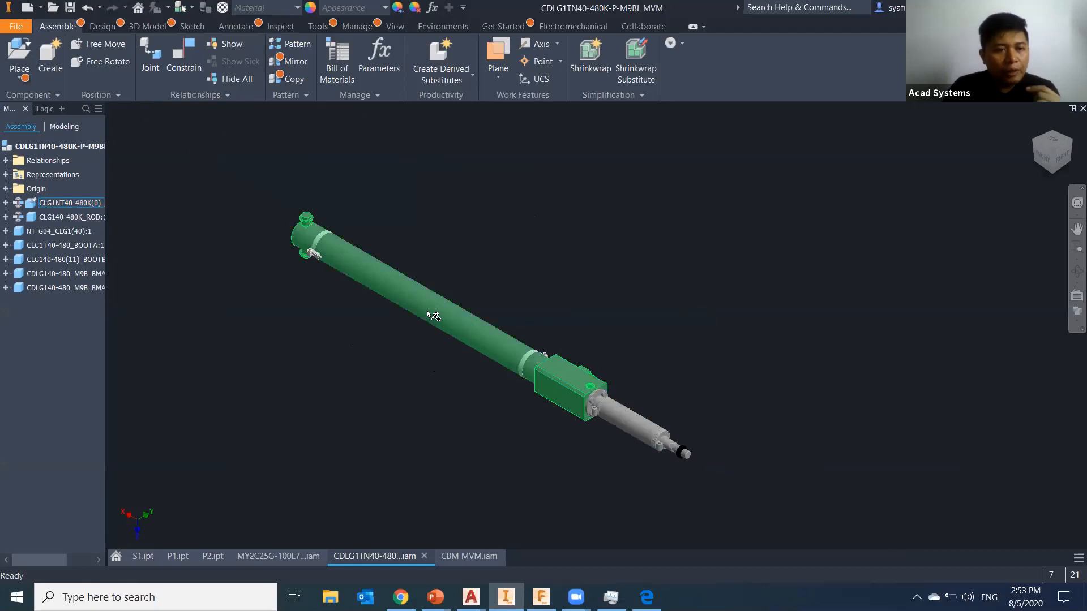
Highlight the cylinder body, the rod and the smaller components one after another to identify them in the model
click(55, 205)
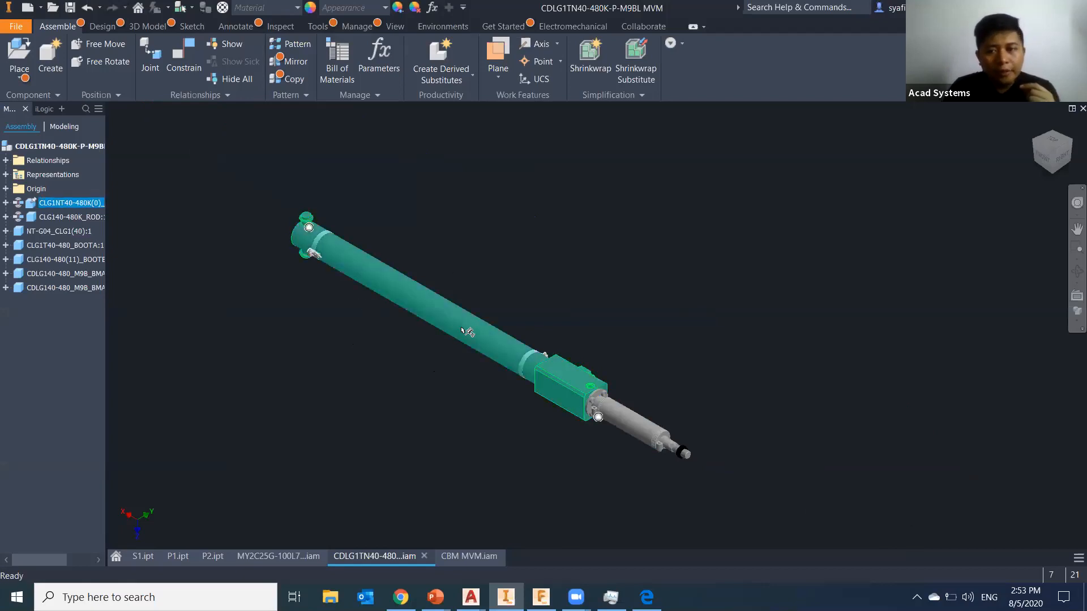
click(72, 227)
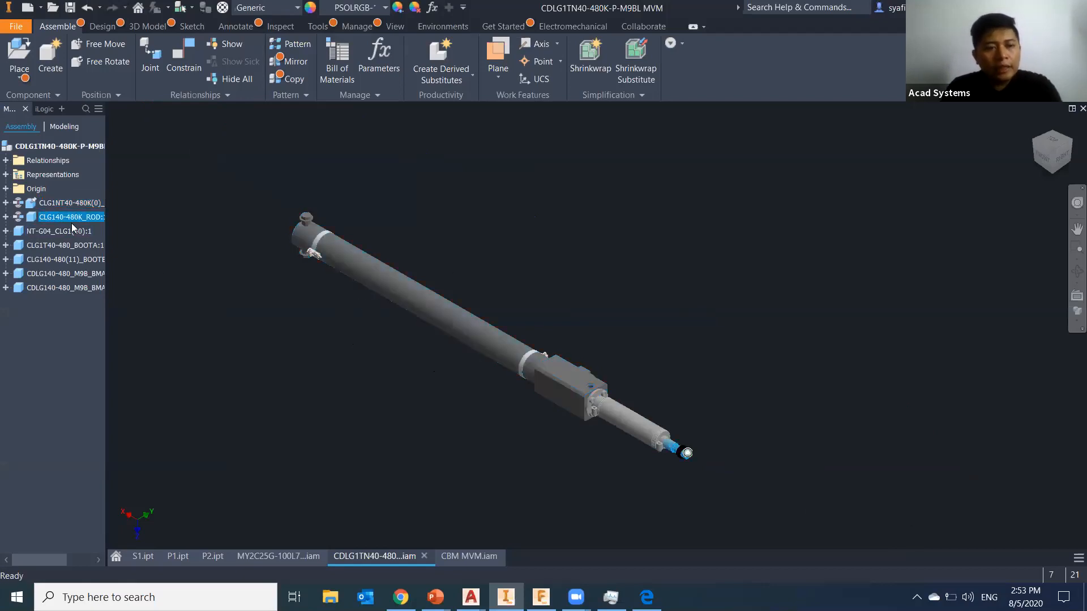
click(63, 259)
click(62, 288)
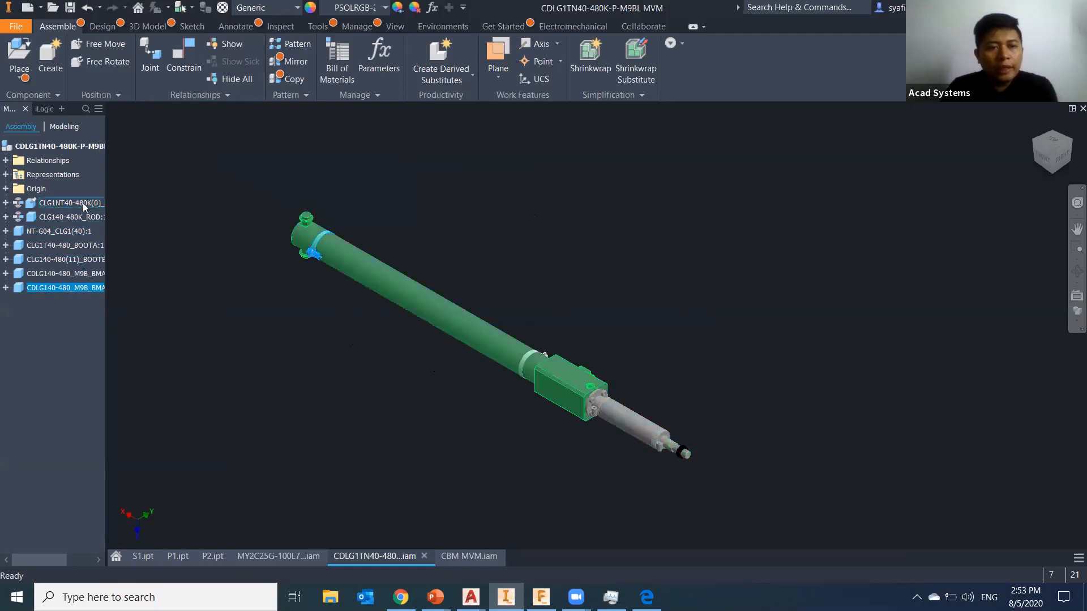
Unground the cylinder body CLG1NT40-480K(0) and move it freely to a new position
click(84, 206)
right_click(84, 206)
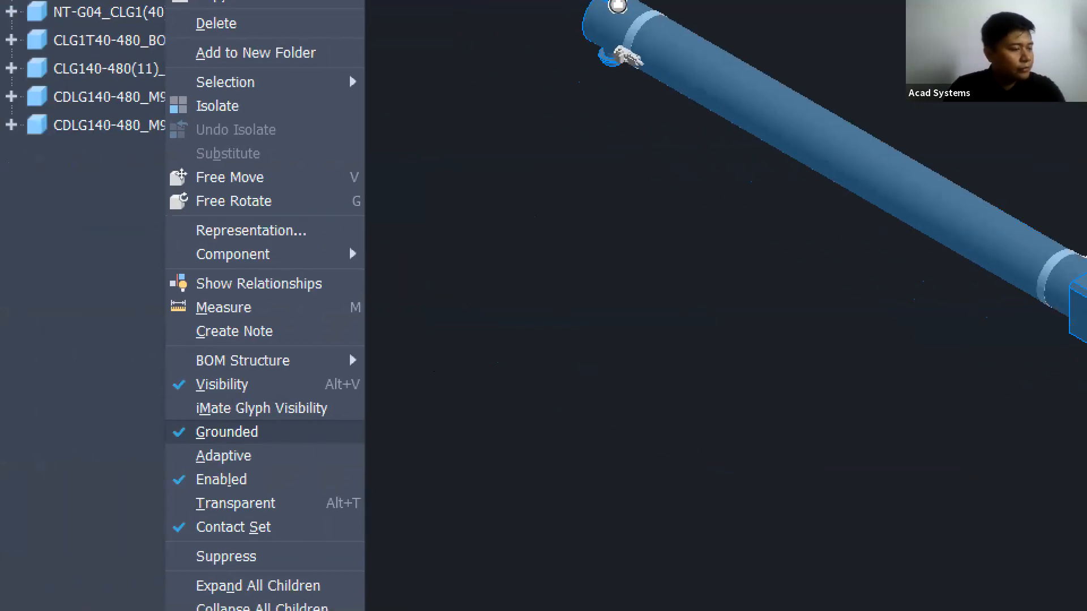
drag(312, 428, 448, 423)
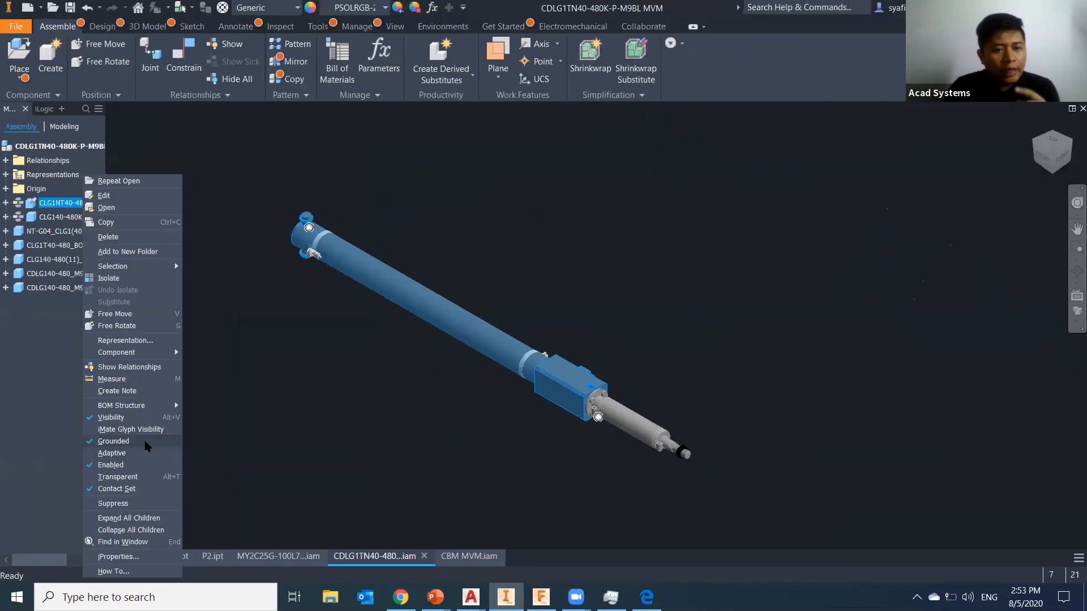
click(113, 441)
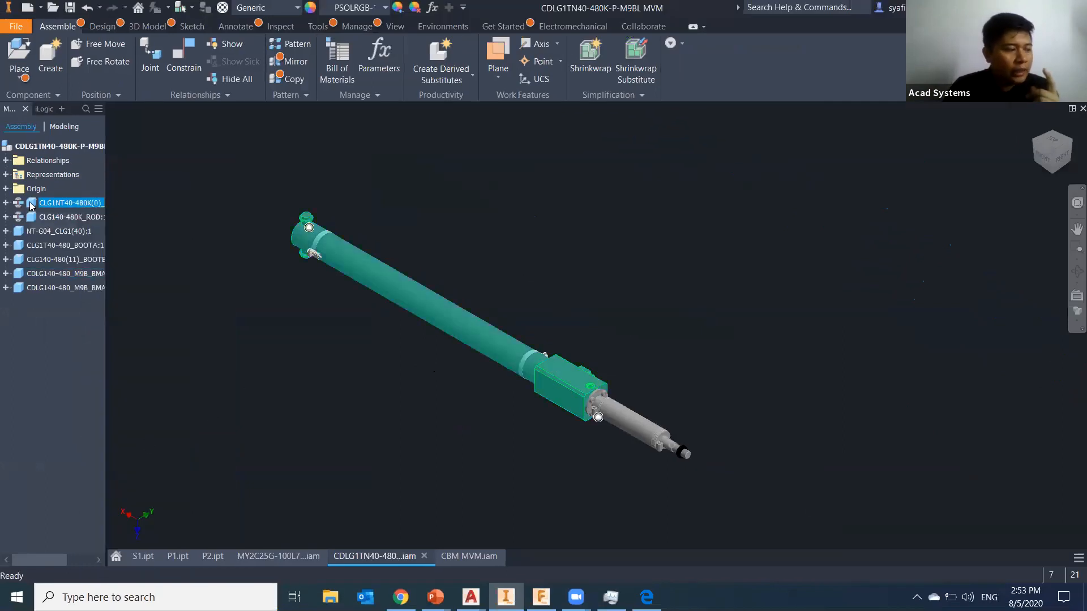
drag(394, 319, 440, 280)
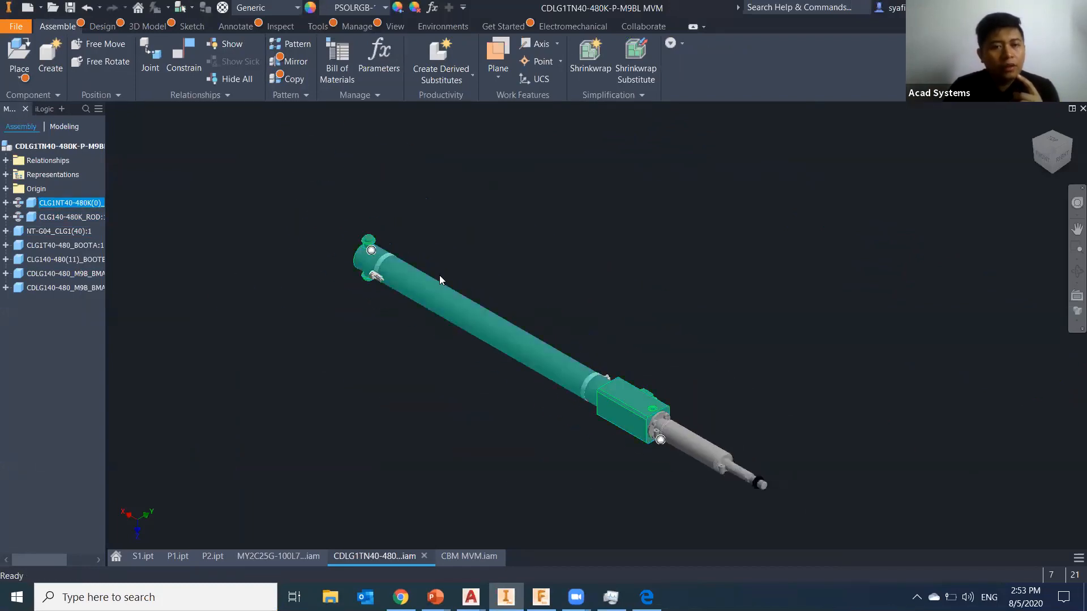
Ground the cylinder body again, try to move it, and deselect it
right_click(86, 205)
click(118, 442)
click(386, 416)
drag(468, 321, 466, 327)
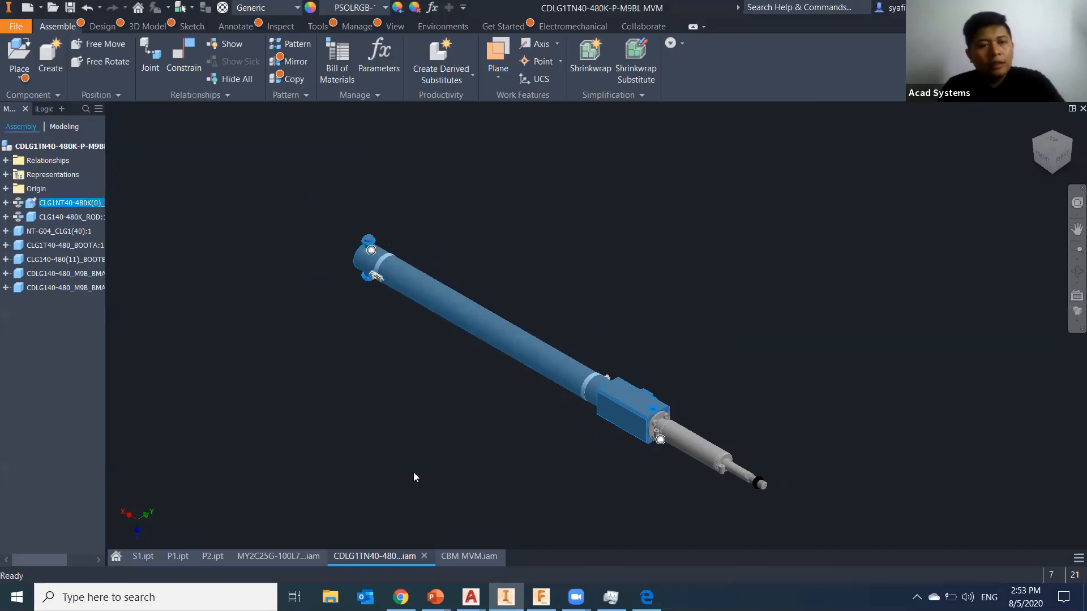
click(437, 487)
Show the cylinder from the front and pull the rod CLG140-480K_ROD further out of the body
middle_drag(437, 487, 389, 462)
click(1043, 161)
scroll(800, 366, up, 5)
drag(860, 326, 1070, 333)
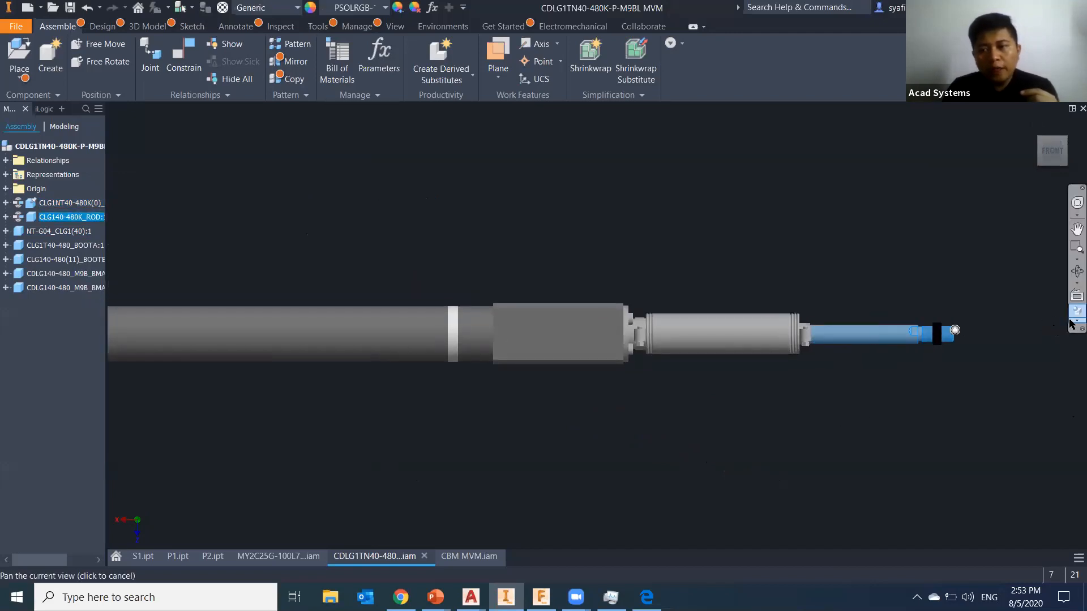
Set the assembly's visual style to Wireframe with hidden edges
click(1069, 320)
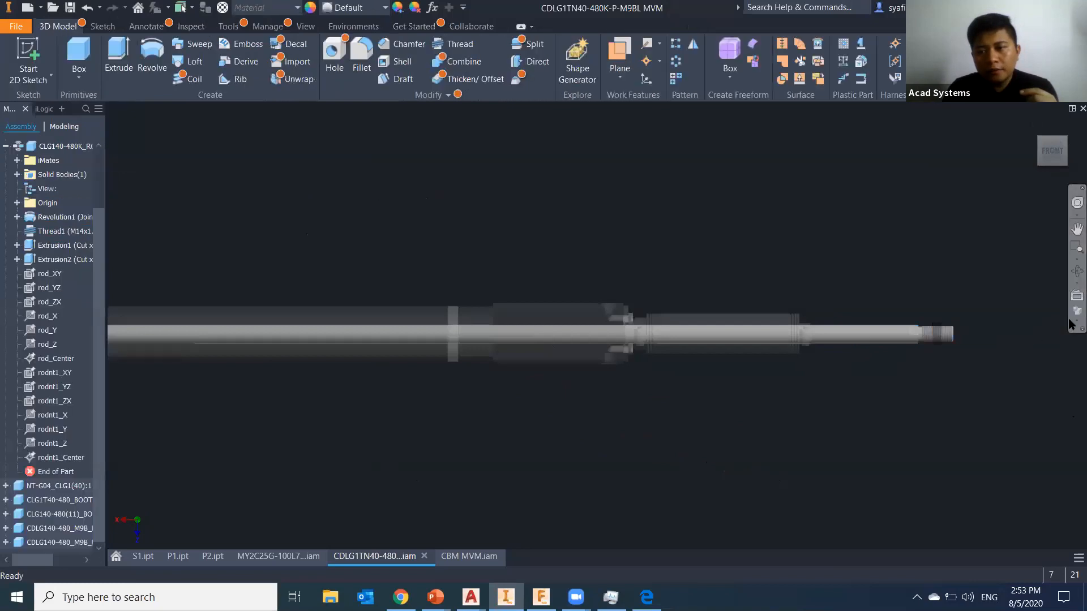
click(1076, 313)
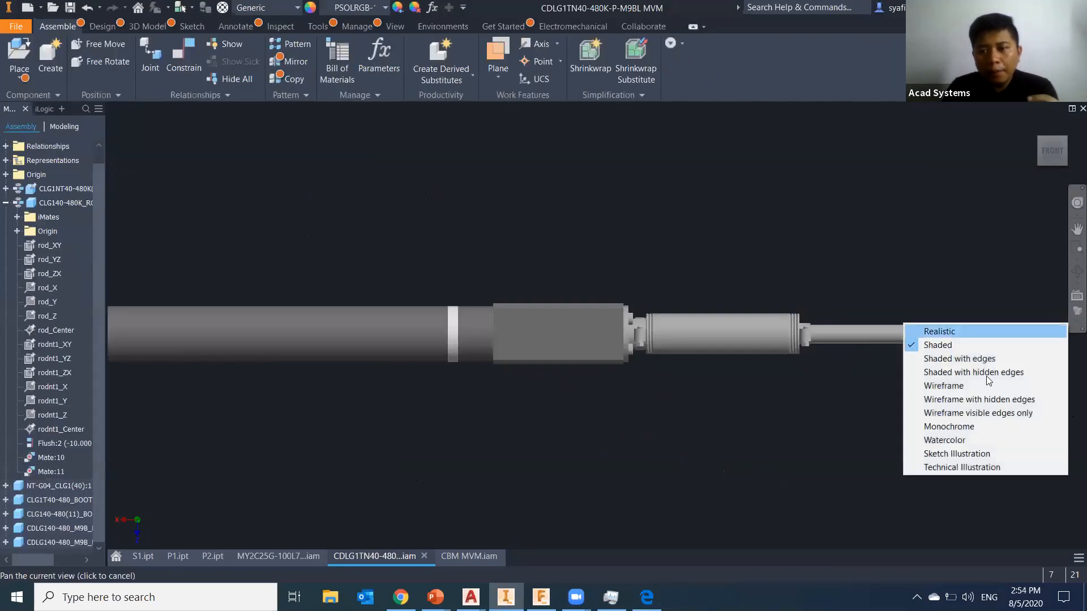
click(981, 399)
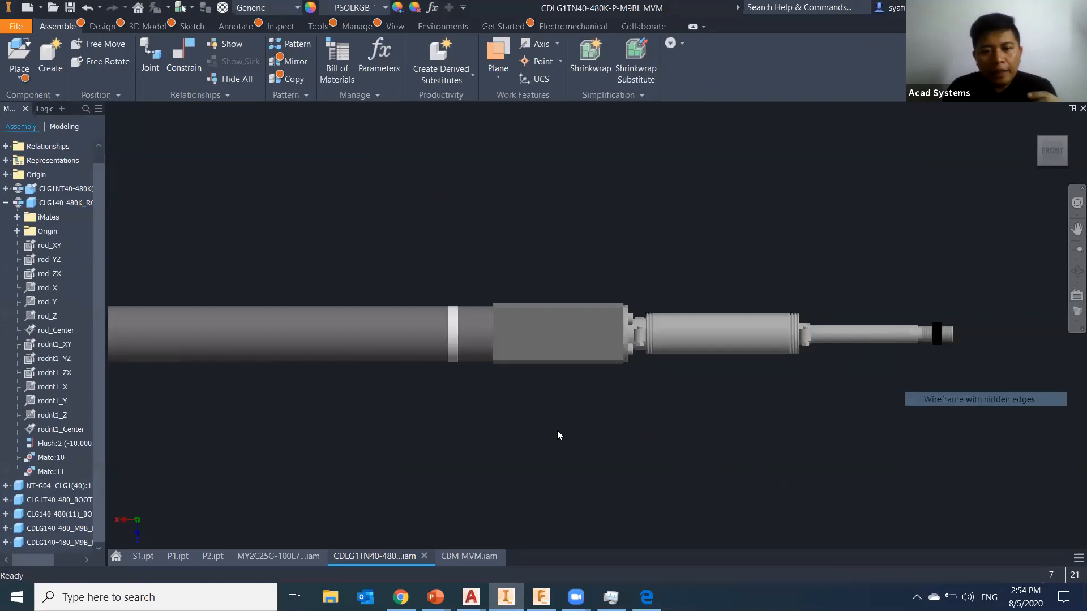
middle_drag(982, 402, 980, 404)
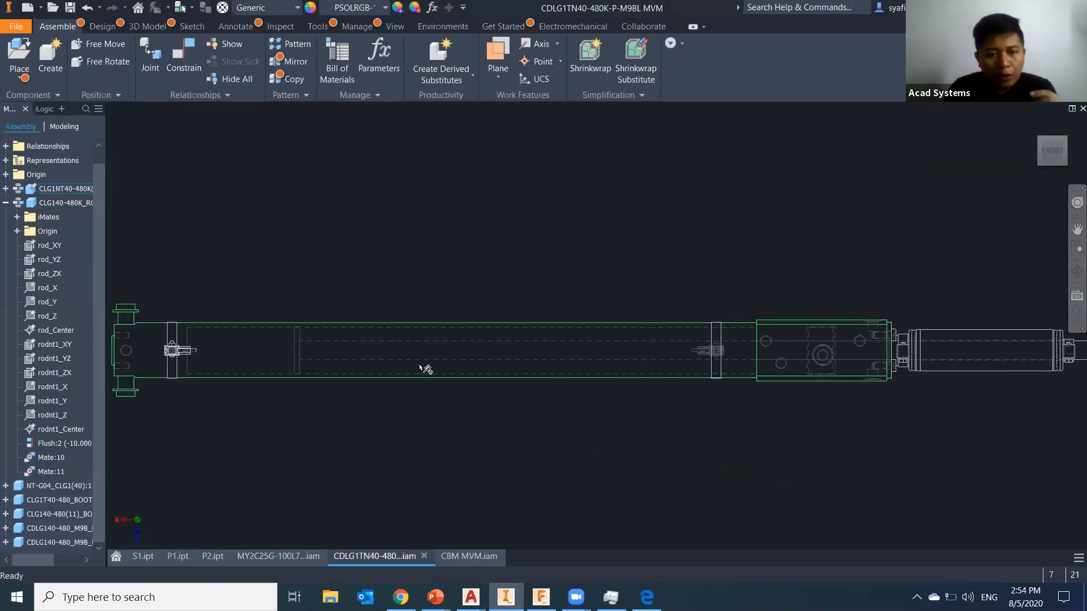
Slide the rod outward until its piston reaches the front end of the tube, slide it back in, and deselect it
scroll(883, 351, up, 5)
scroll(996, 379, down, 7)
drag(993, 383, 1071, 405)
scroll(582, 395, down, 4)
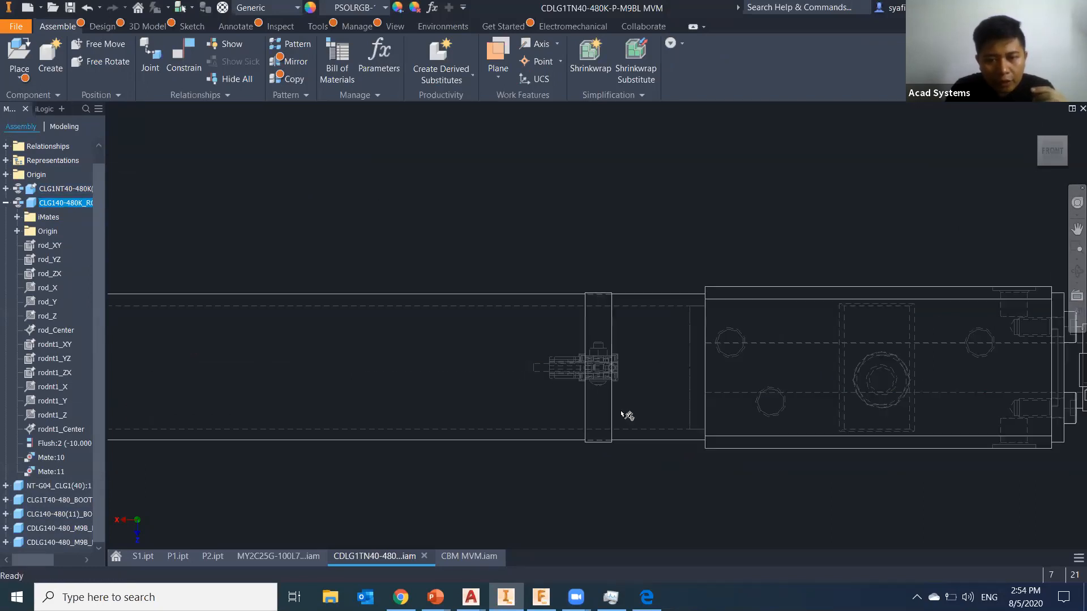
scroll(697, 406, up, 5)
drag(1013, 402, 760, 432)
scroll(389, 444, down, 4)
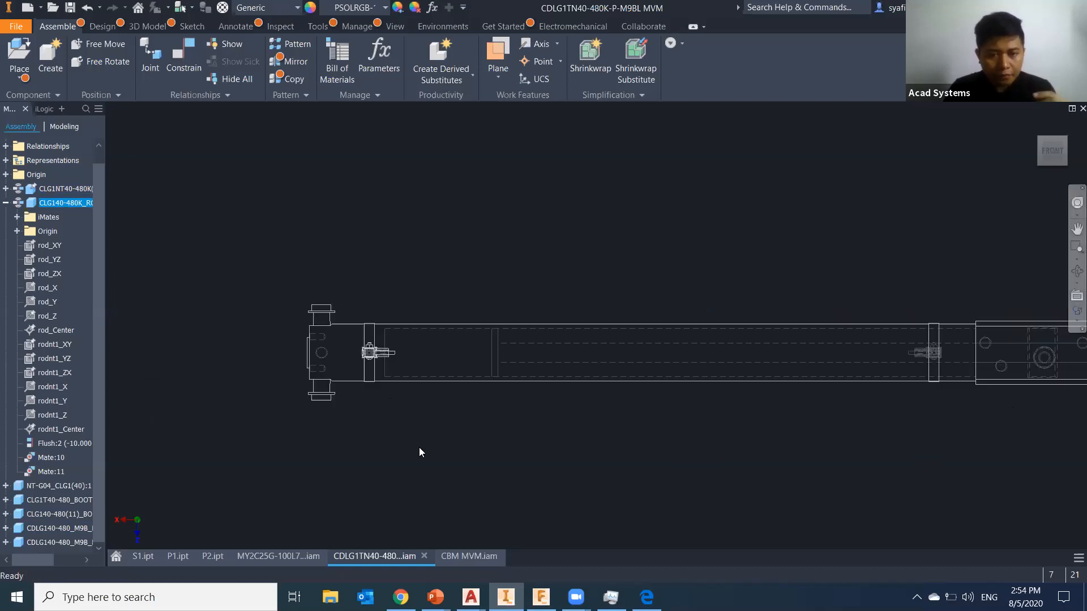
click(418, 448)
middle_drag(402, 465, 206, 467)
Return to the home view and show the rod's flush and two mate constraints together, checking their available options
click(1033, 125)
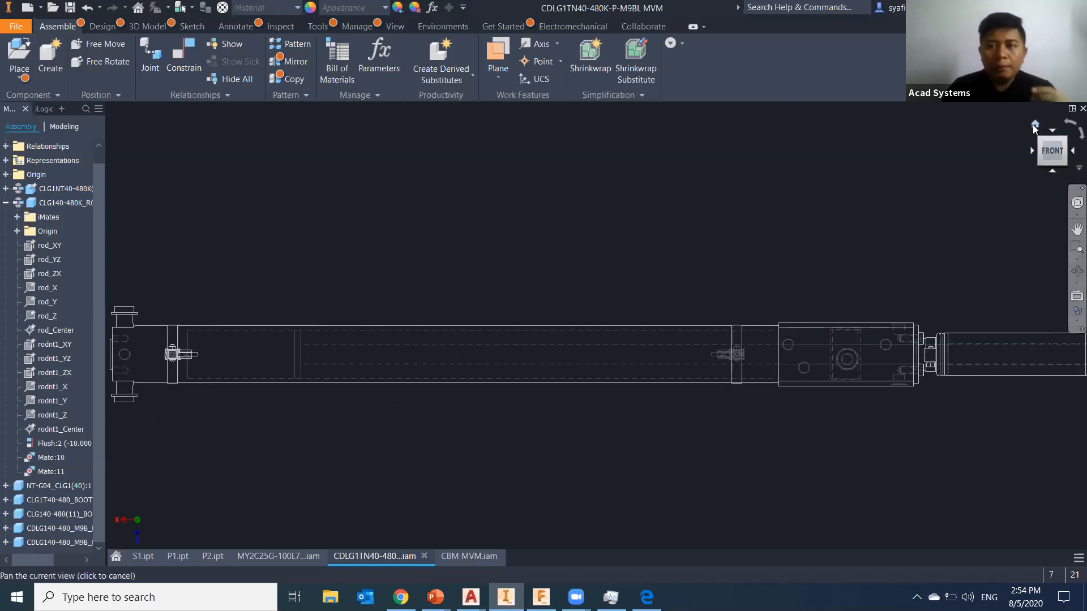
click(5, 202)
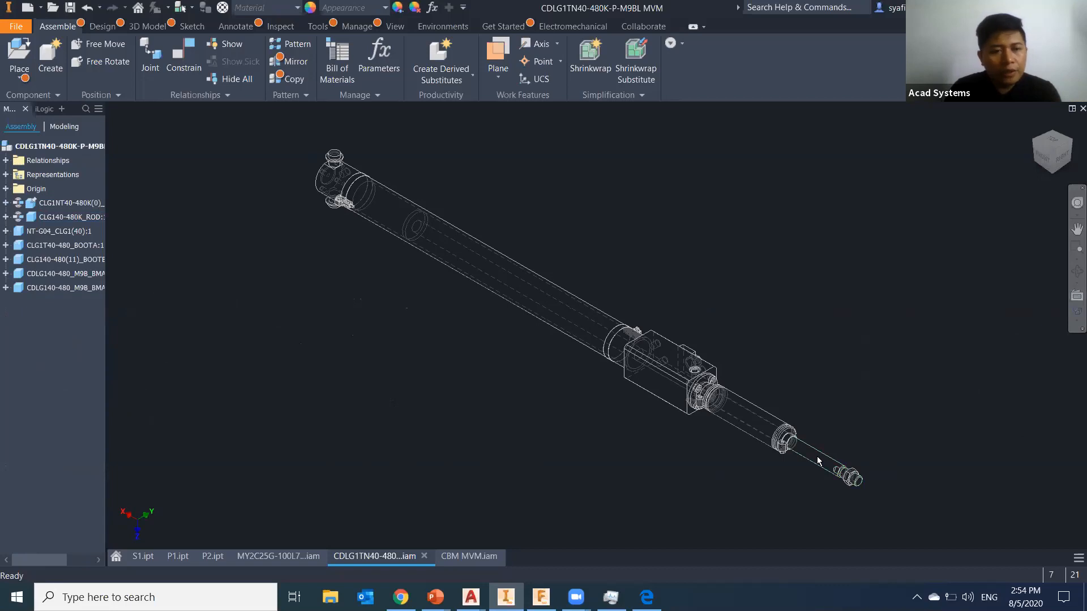
click(12, 342)
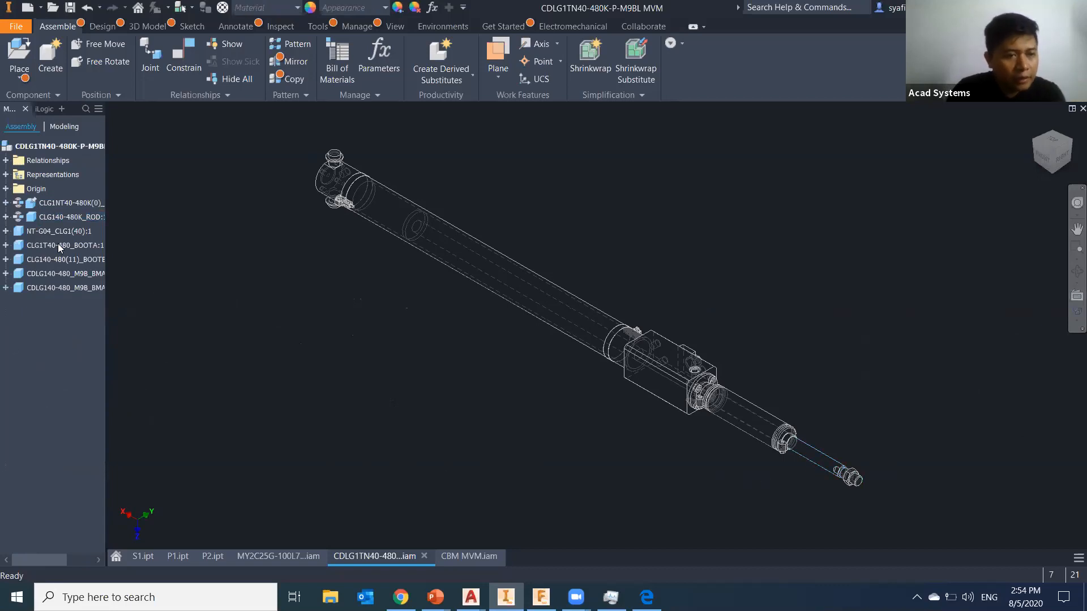
click(6, 216)
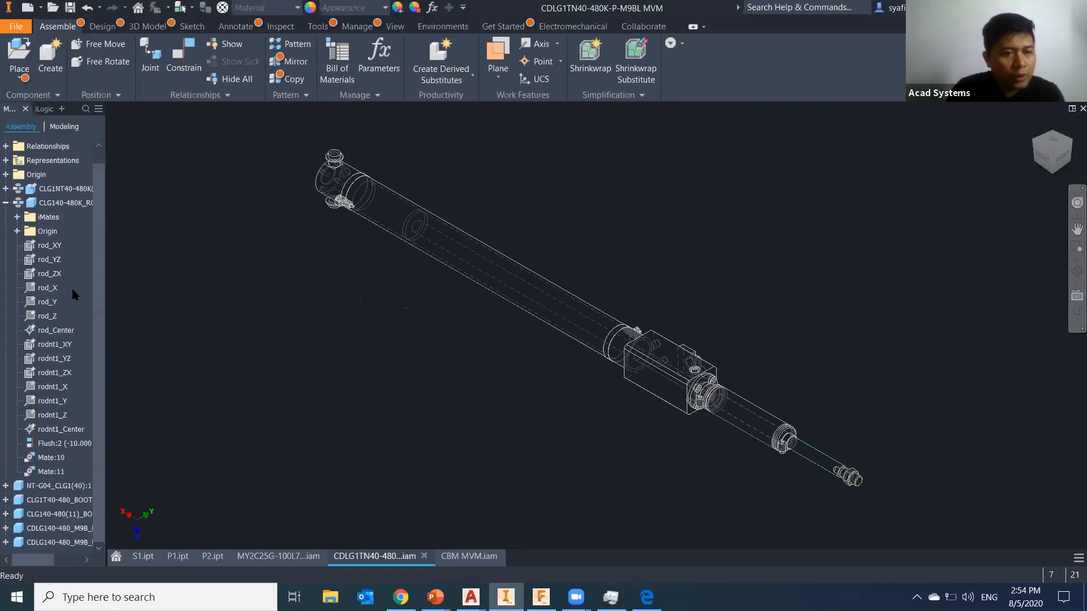
click(52, 458)
click(52, 445)
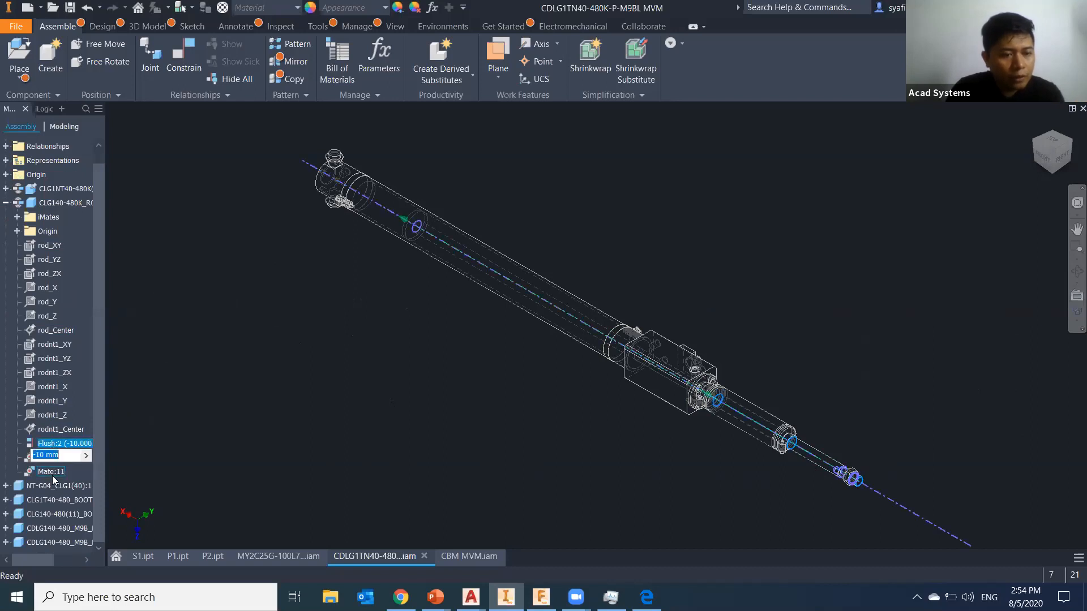
shift+click(53, 472)
right_click(52, 472)
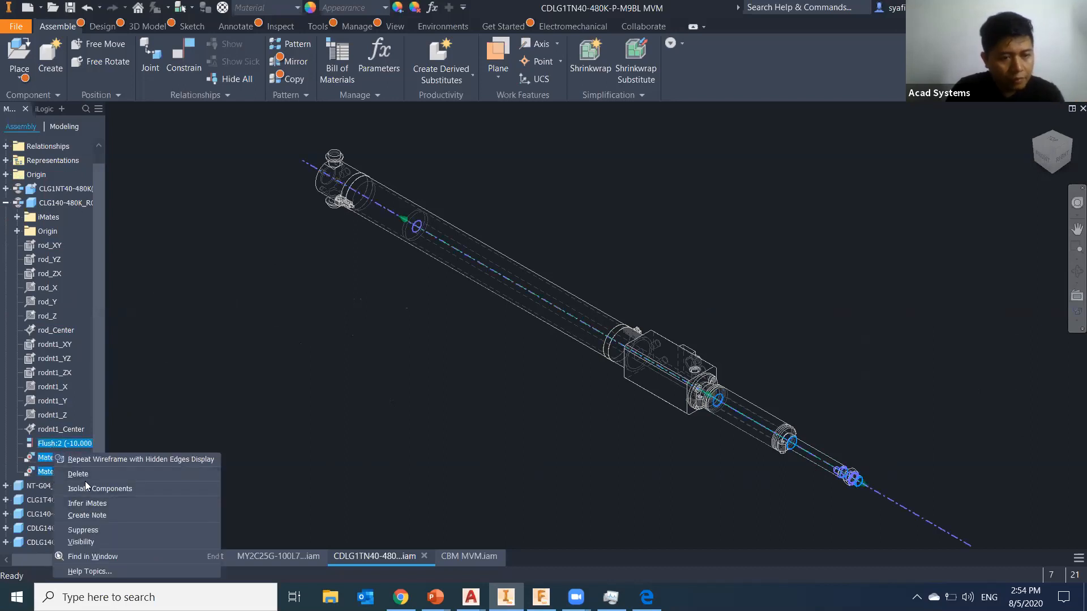
click(202, 407)
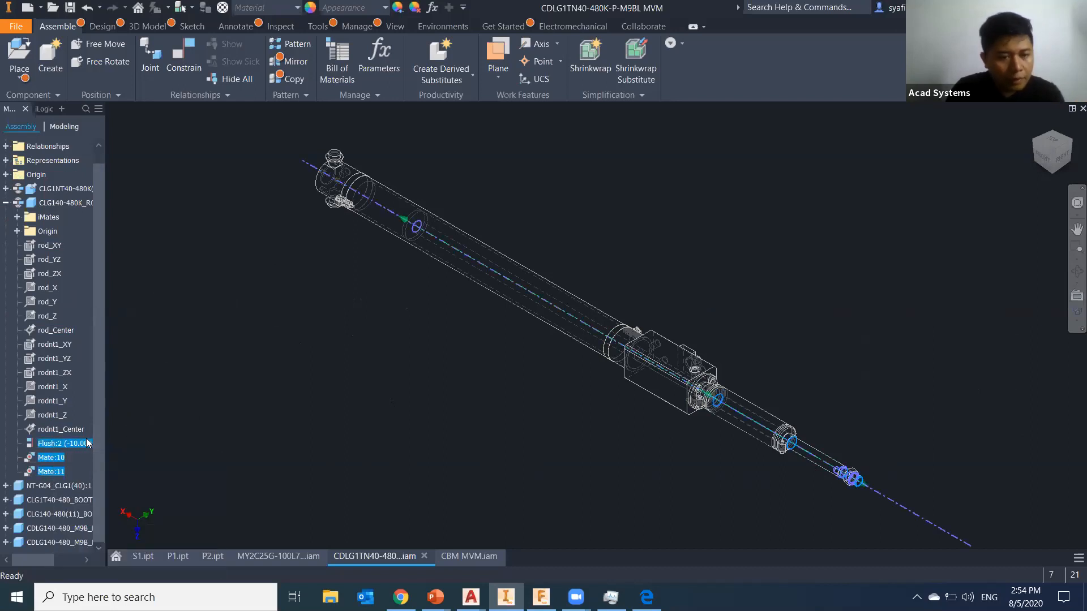
click(299, 452)
Highlight the rod's Flush:2, Mate:10 and Mate:11 constraints individually to examine the geometry each one references
click(57, 472)
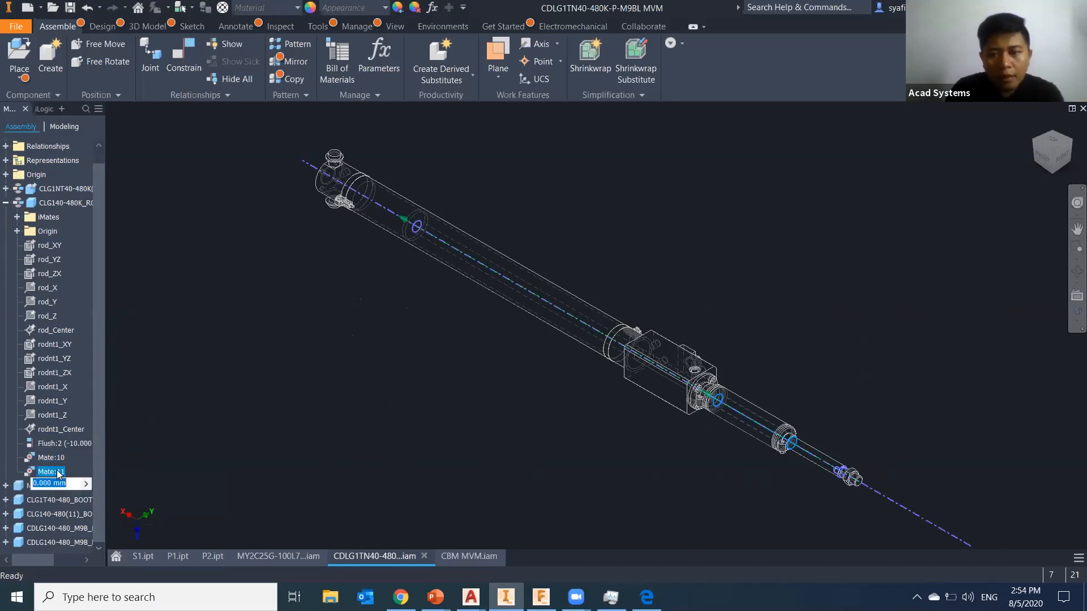
click(52, 444)
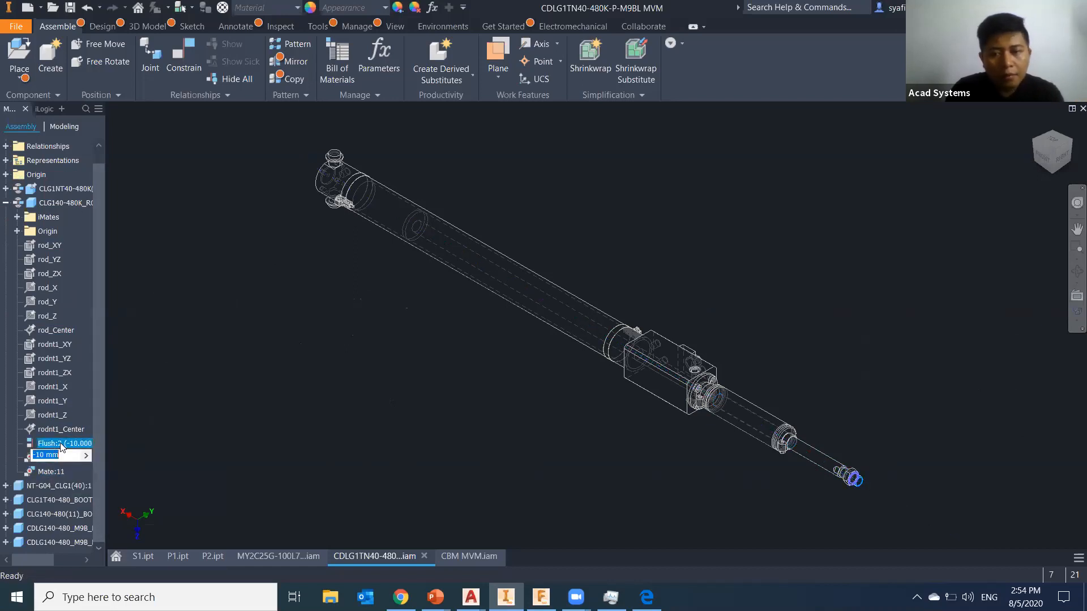
click(54, 458)
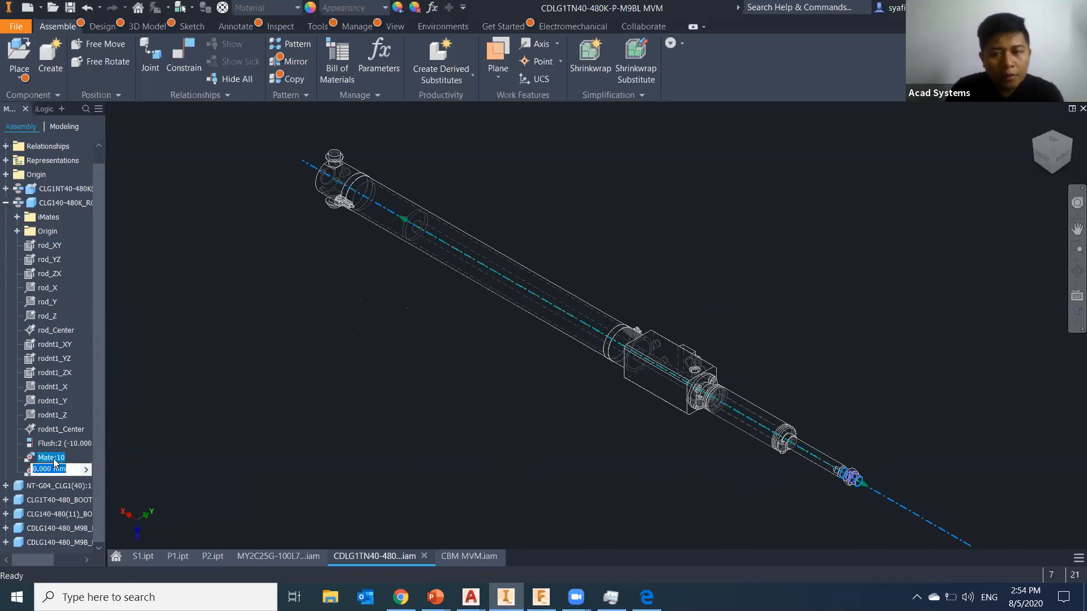
click(61, 472)
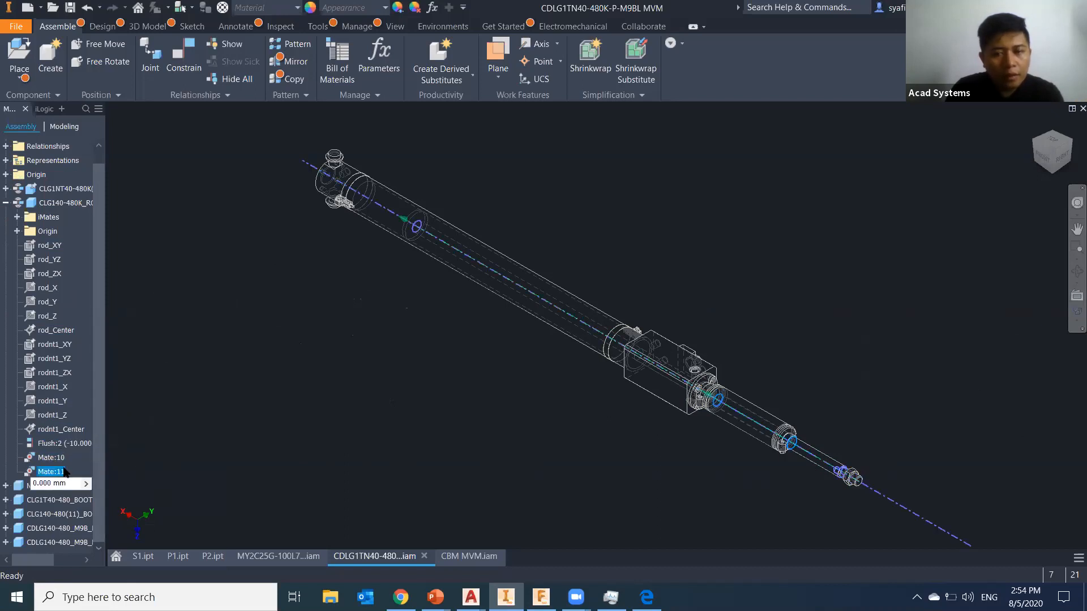
click(51, 458)
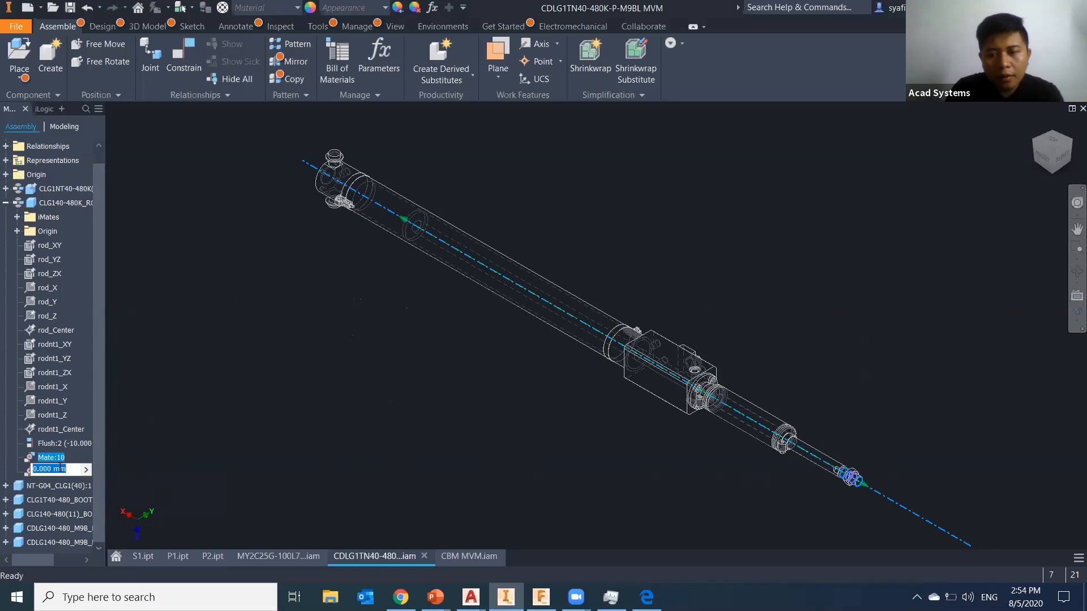
Examine close up which geometry the rod's Mate:10 and Mate:11 constraints reference around the nut at the rod tip
middle_drag(640, 485, 462, 427)
scroll(294, 242, up, 4)
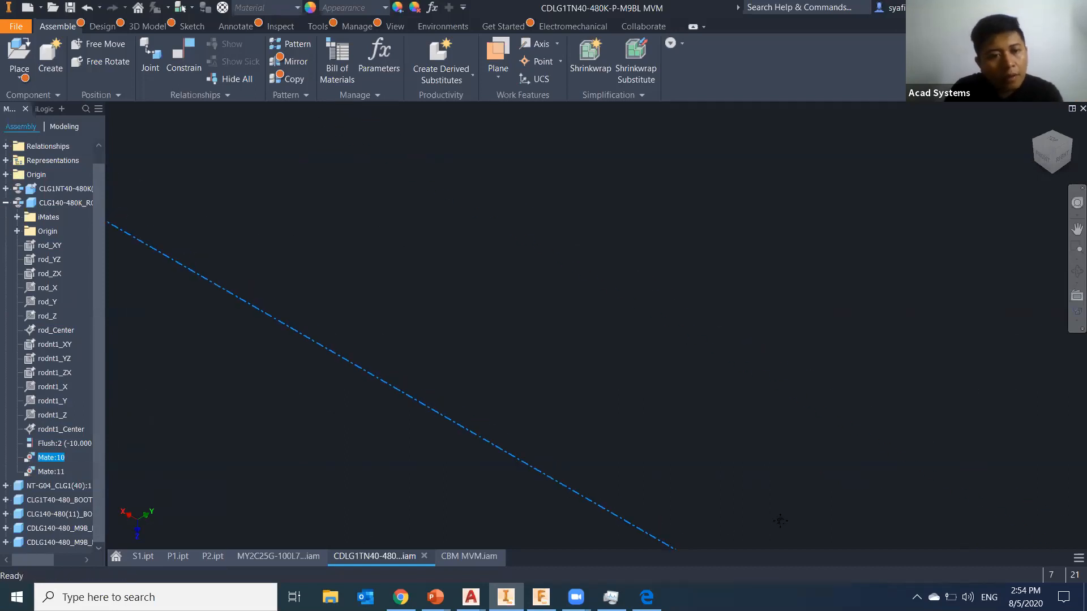
middle_drag(294, 242, 587, 495)
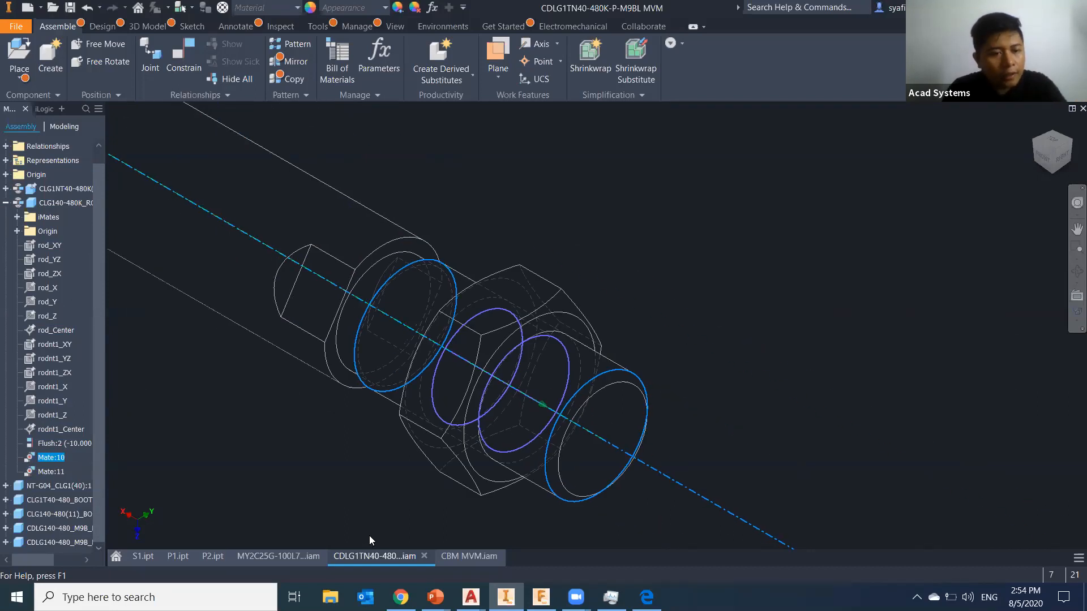
click(59, 473)
click(59, 459)
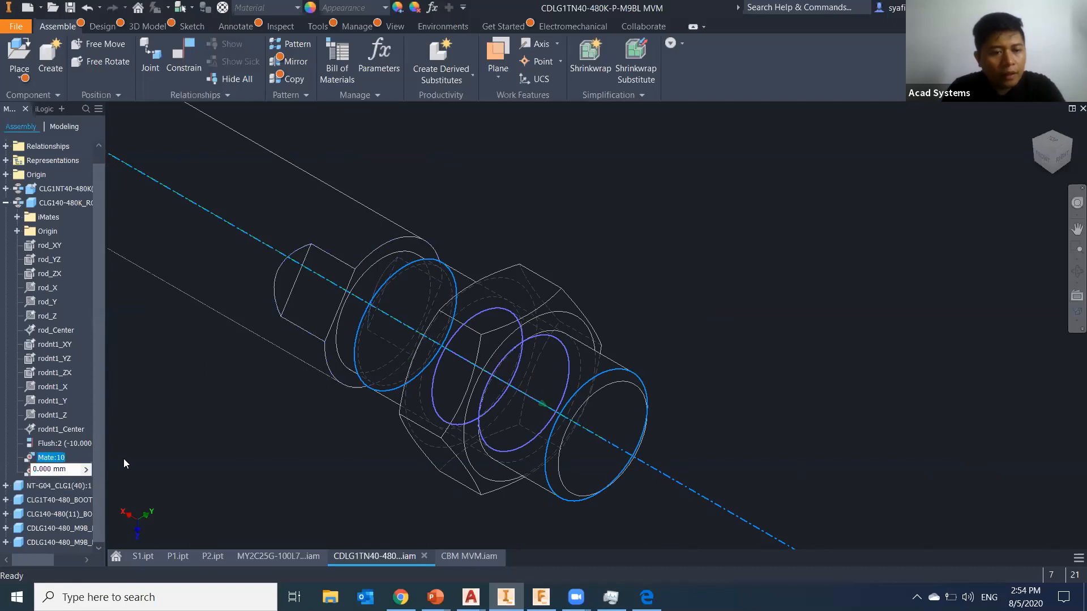
click(123, 459)
click(50, 459)
click(114, 461)
Delete the rod's Mate:10 and Mate:11 constraints together
click(51, 457)
ctrl+click(51, 472)
right_click(55, 470)
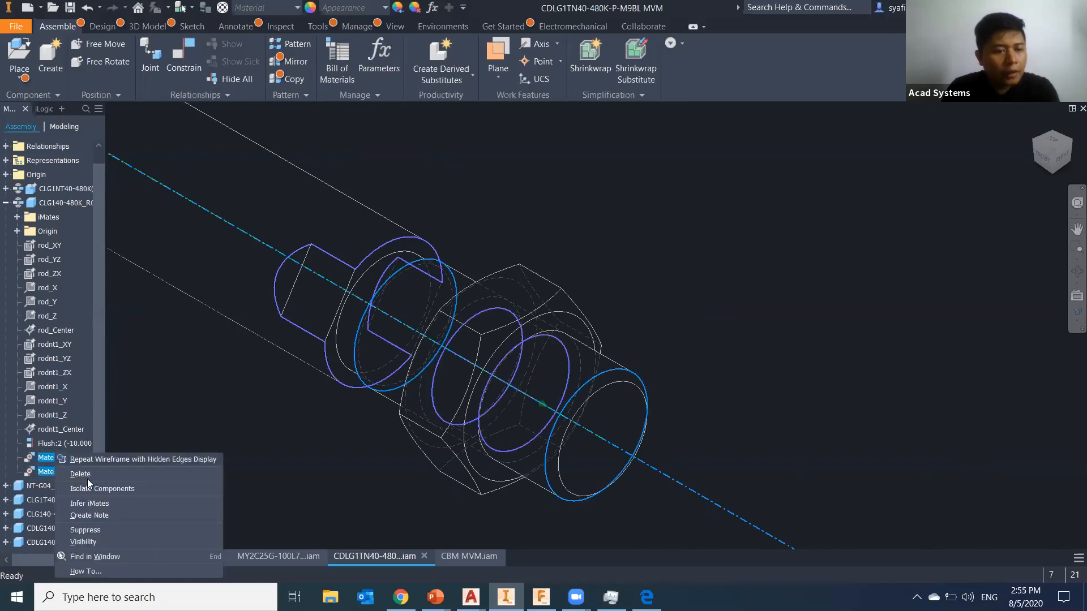
click(85, 475)
Move the unconstrained rod out of the tube so it lies beside the cylinder
scroll(420, 500, down, 5)
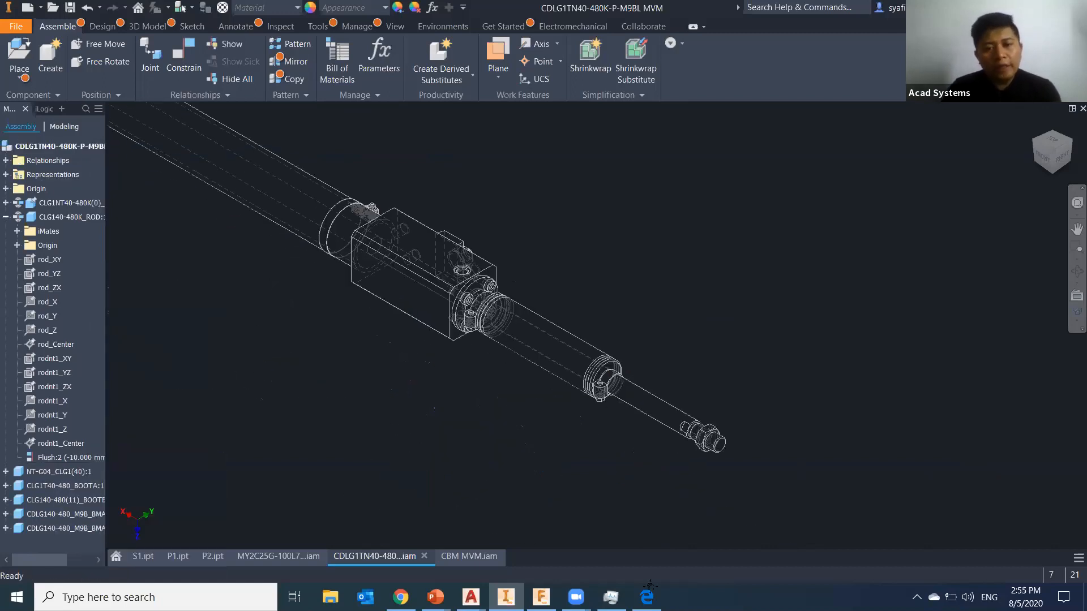
scroll(539, 469, down, 5)
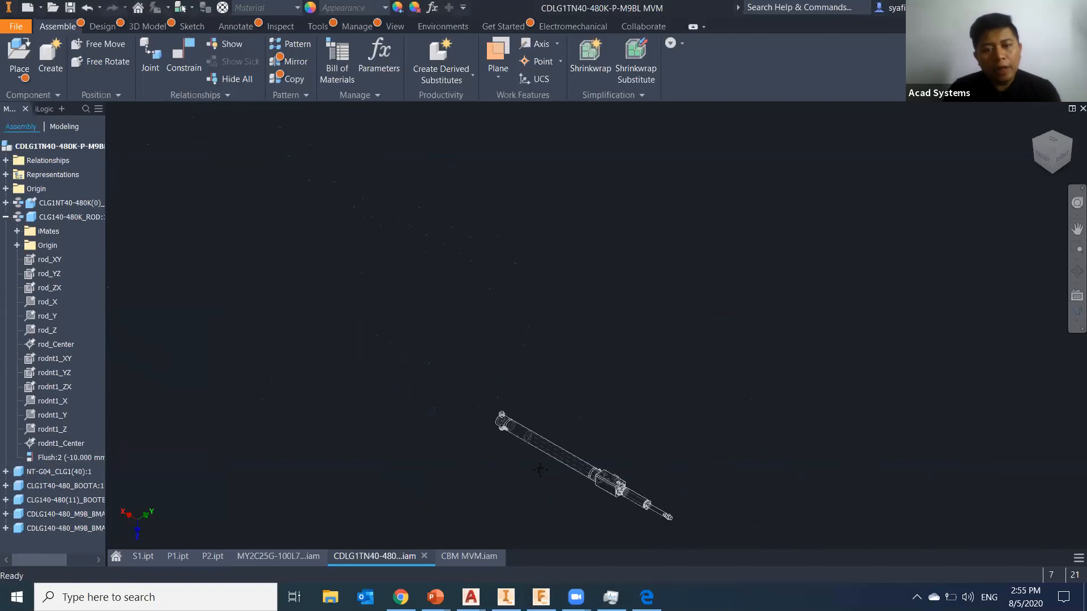
scroll(672, 445, up, 5)
scroll(672, 445, down, 4)
drag(654, 471, 691, 437)
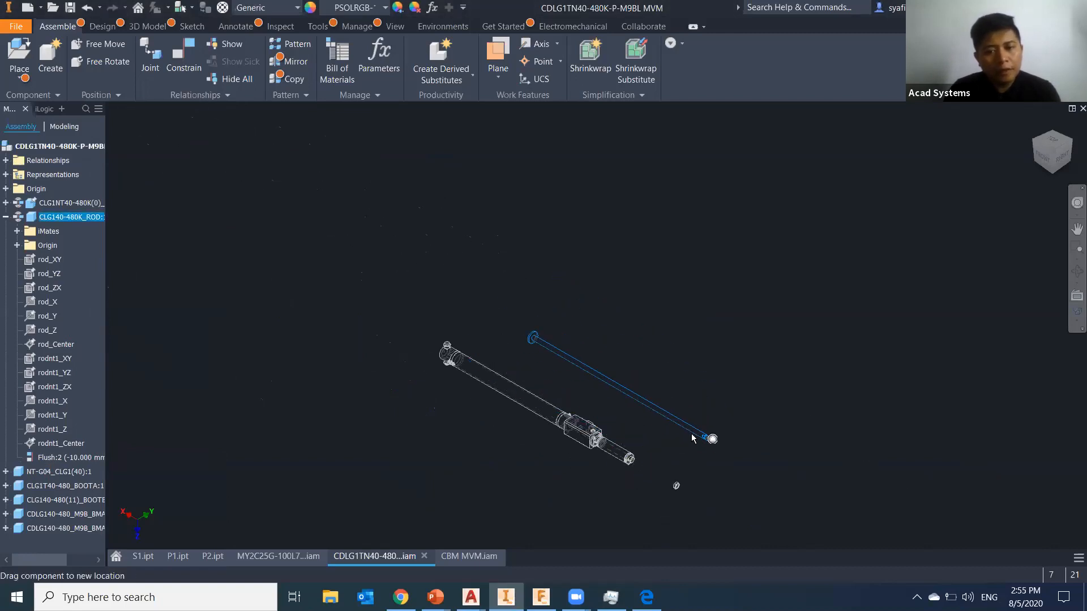
Suppress the NT-G04_CLG1(40) nut, dismissing any dialog about saving the assembly
scroll(686, 472, up, 5)
click(631, 488)
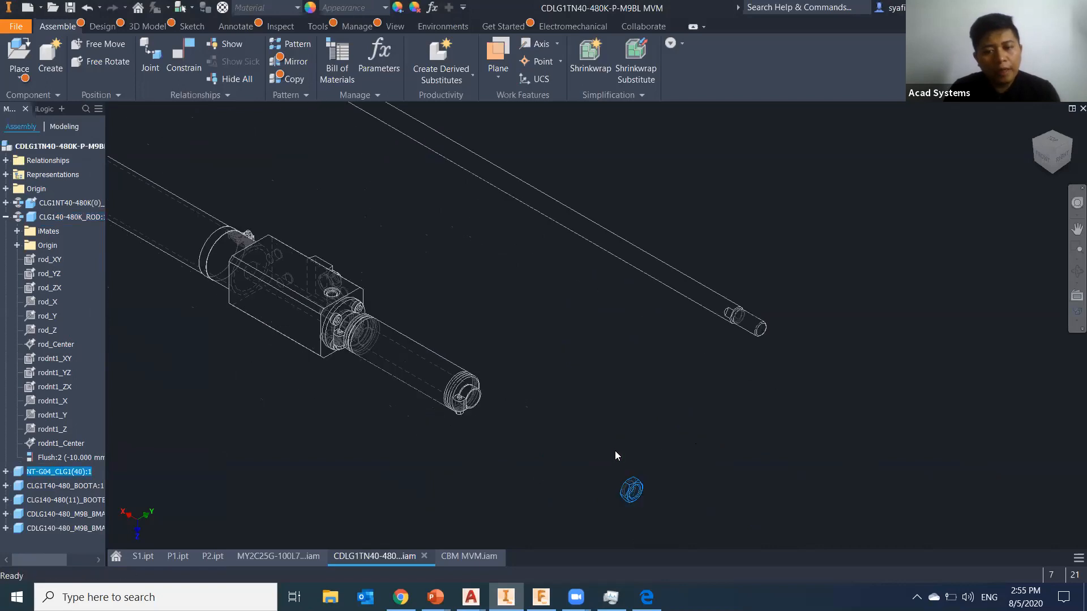
right_click(616, 455)
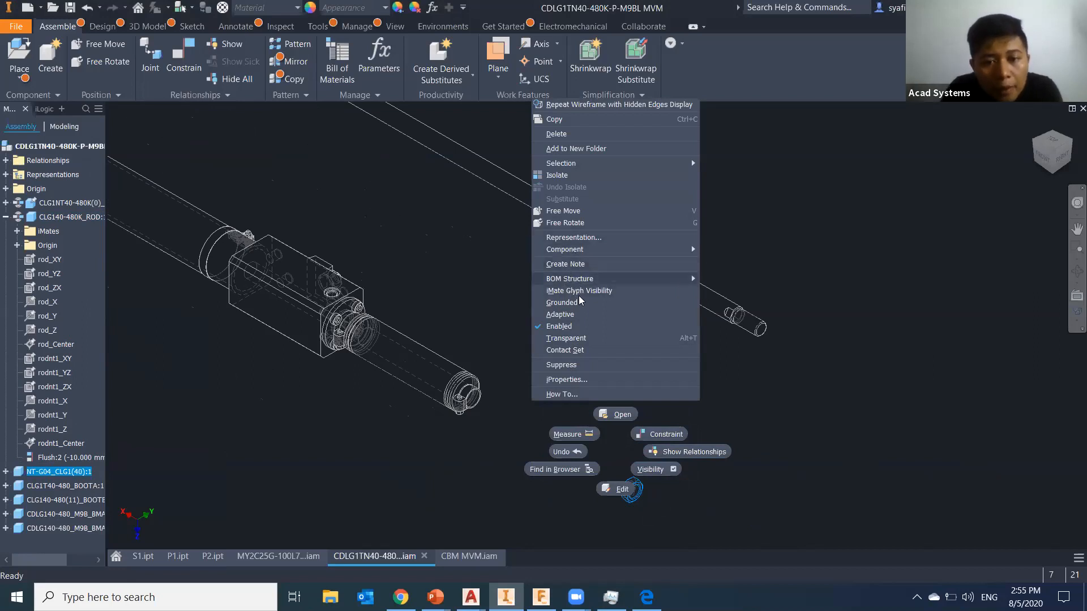
click(583, 365)
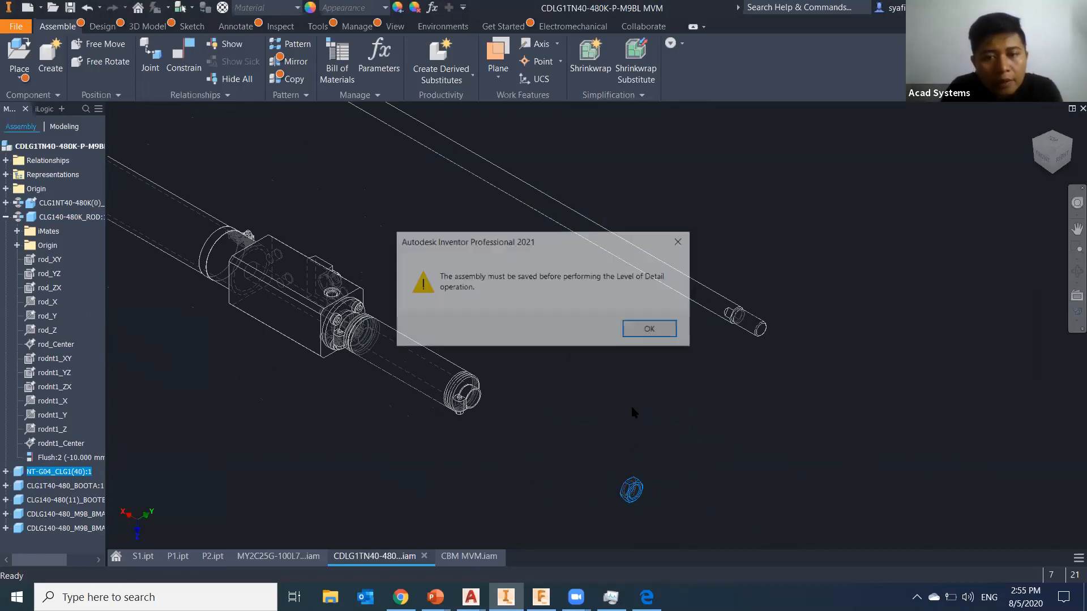
click(651, 330)
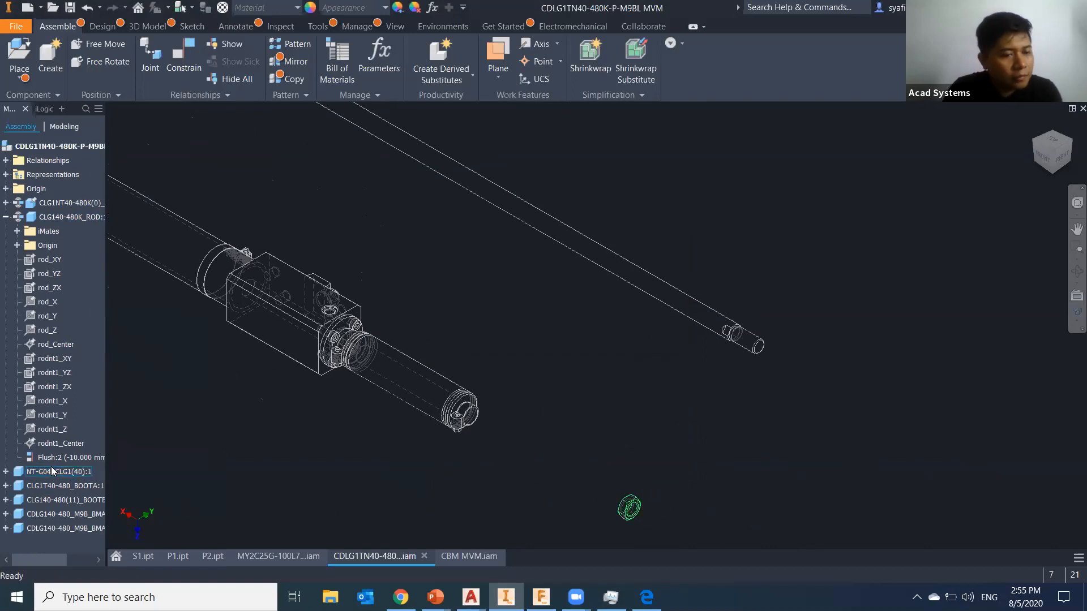
right_click(52, 471)
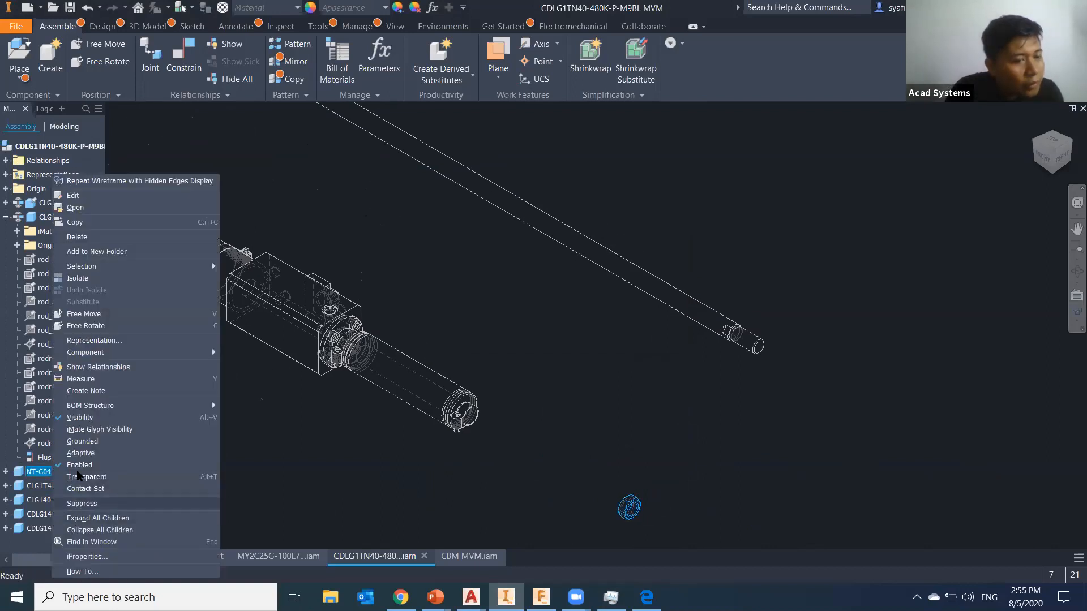
click(83, 503)
click(623, 352)
Move the rod alongside the cylinder and mate its axis to the round opening at the cylinder's front end with 0 mm offset
drag(519, 384, 528, 401)
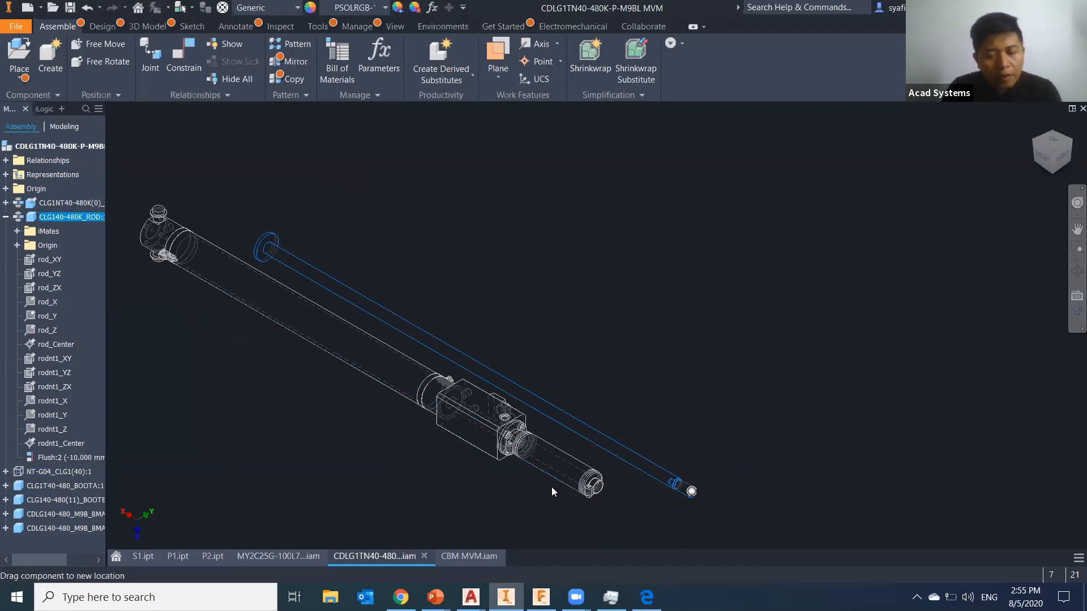
scroll(625, 494, down, 5)
scroll(638, 496, up, 6)
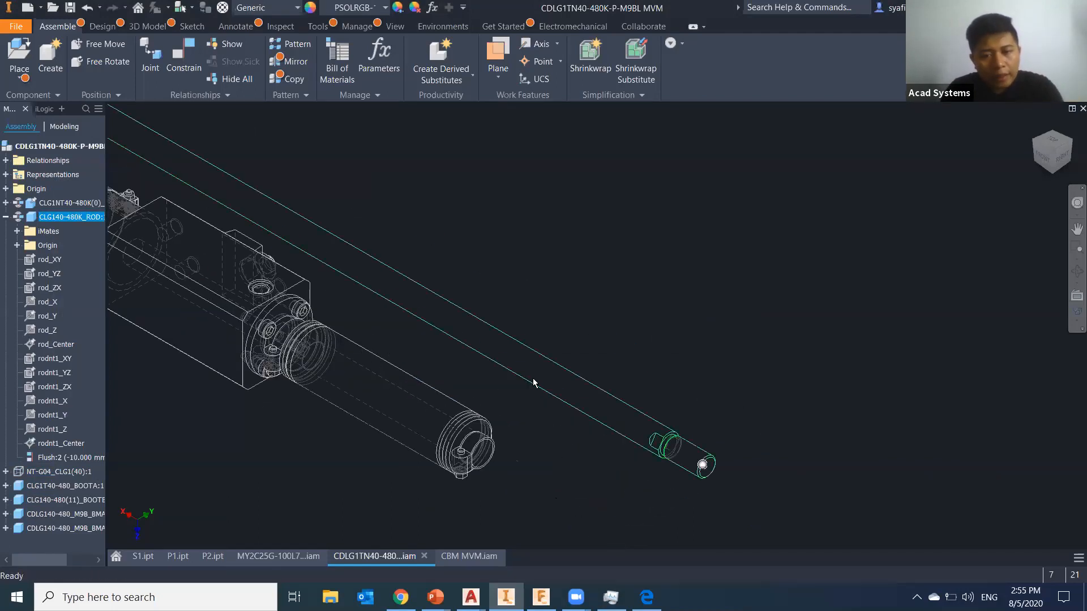
scroll(492, 461, up, 3)
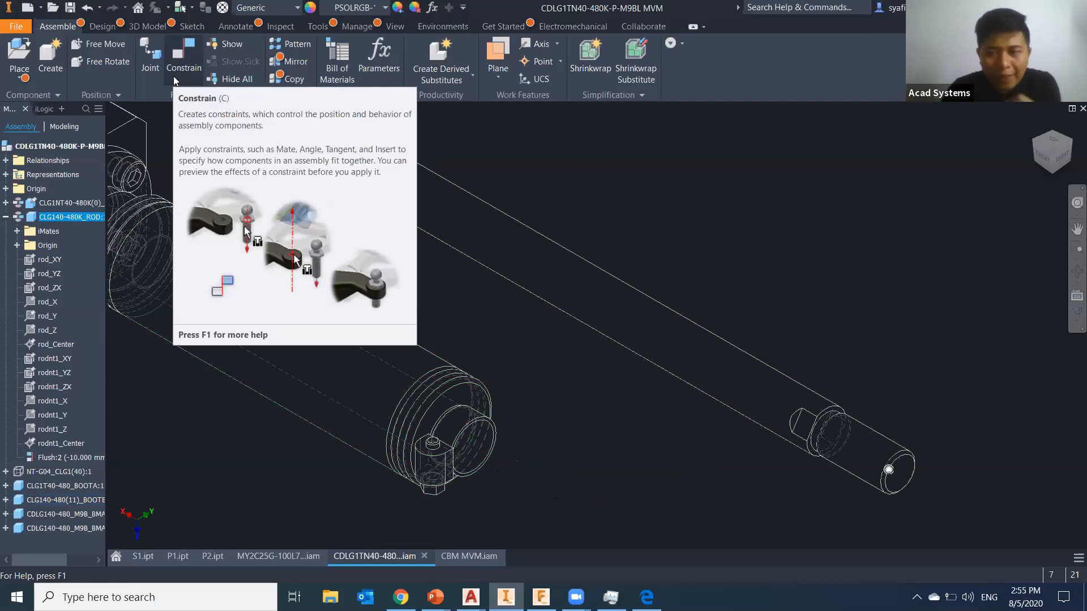
click(182, 56)
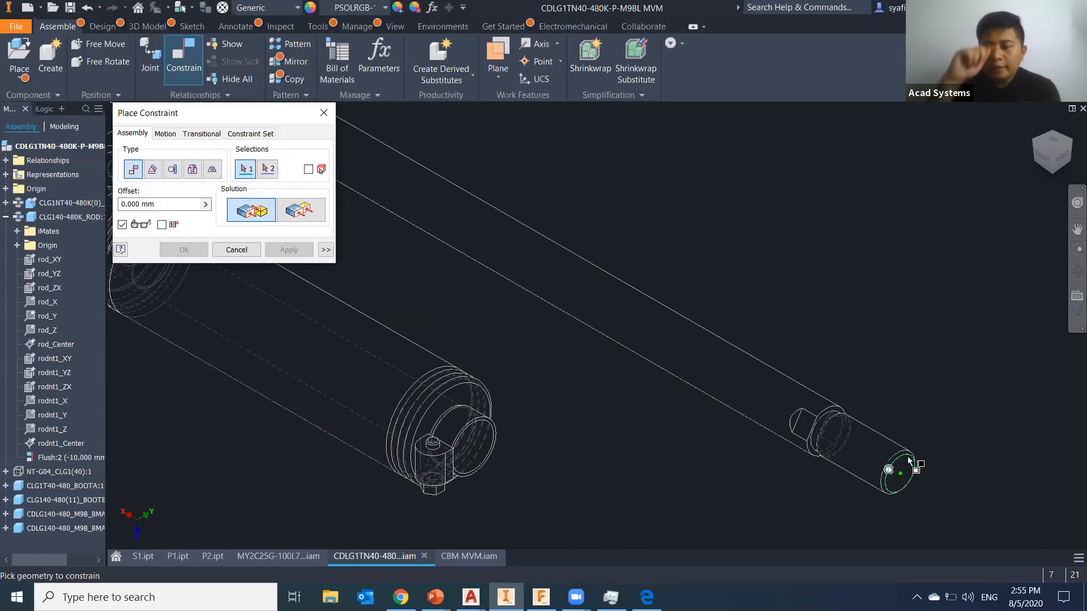
mouse_move(908, 461)
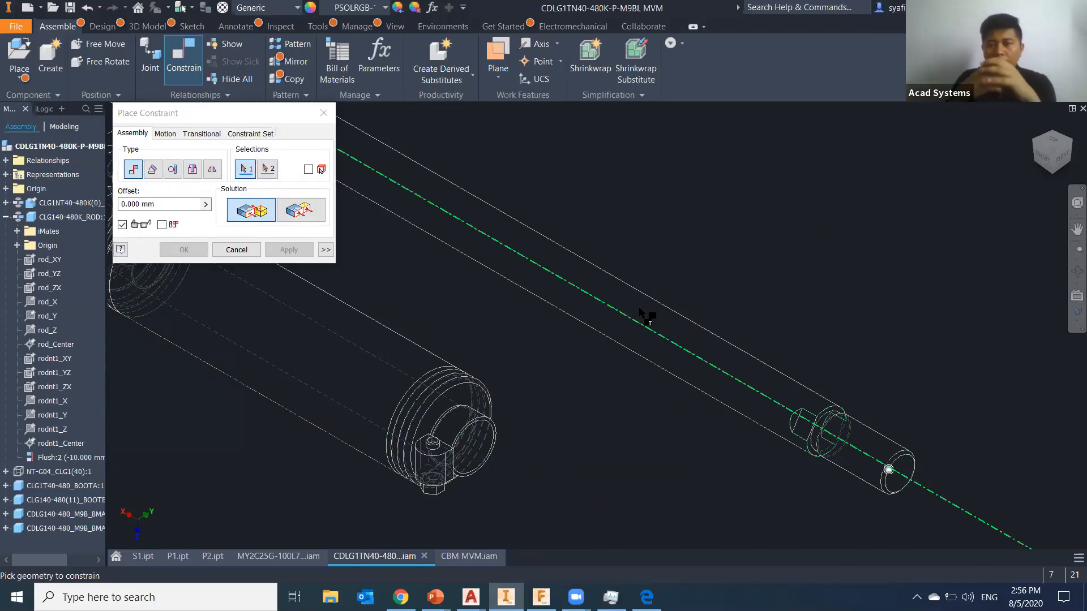
mouse_move(642, 313)
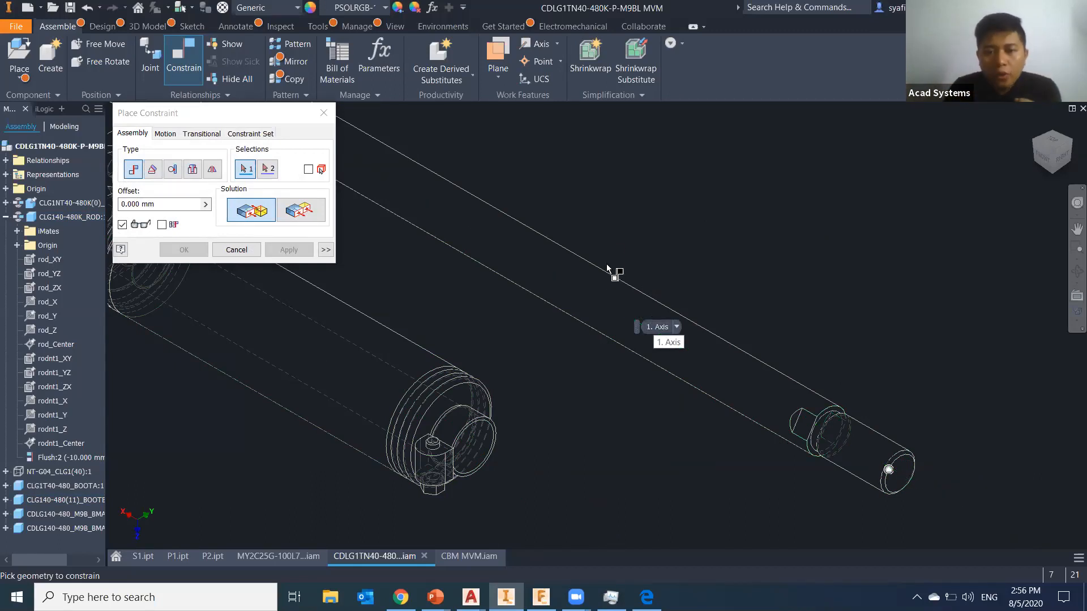
click(612, 300)
click(486, 446)
middle_drag(538, 446, 521, 239)
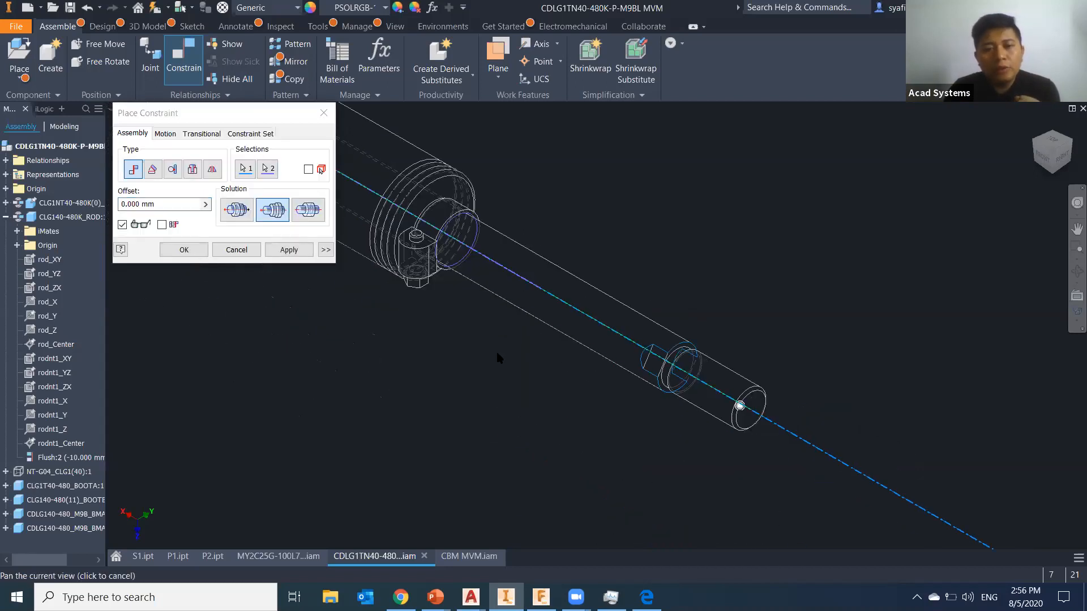
click(184, 250)
Test the rod's motion by sliding it outward along its axis and back into the tube, collapsing its constraint listing
scroll(589, 461, down, 5)
drag(736, 491, 960, 487)
middle_drag(857, 519, 1062, 441)
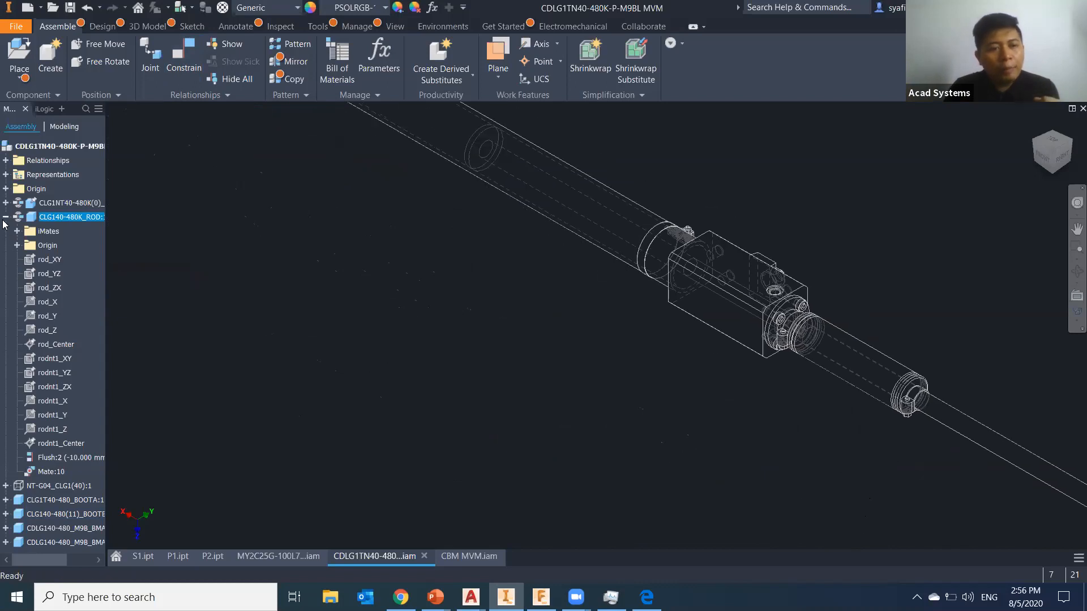
middle_drag(578, 353, 523, 352)
scroll(684, 423, down, 3)
drag(936, 517, 670, 397)
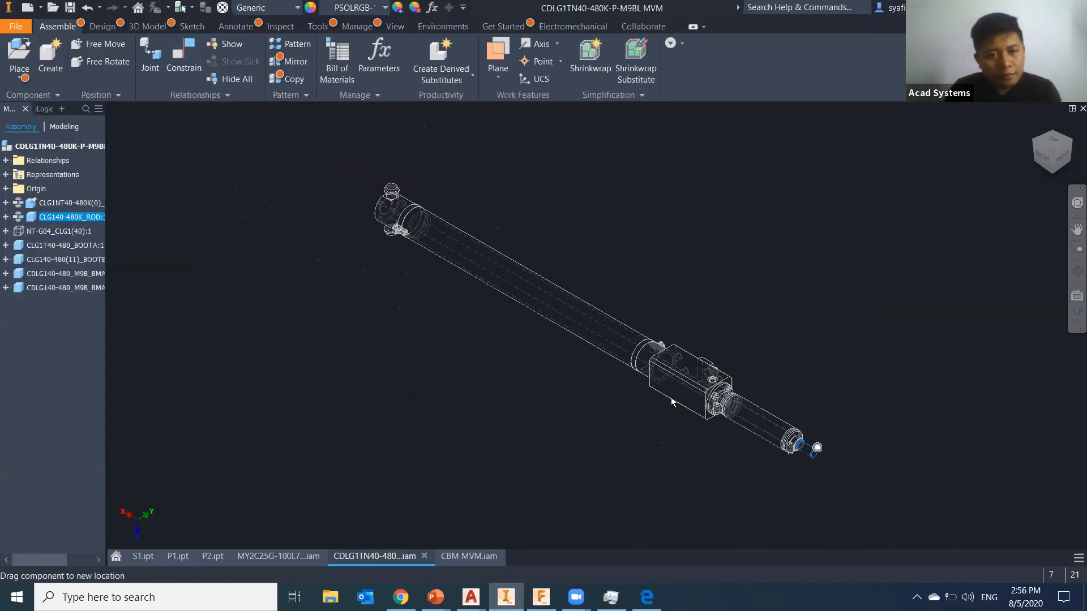
Select the cylinder body and rod together and check their Contact Set option
scroll(419, 223, down, 6)
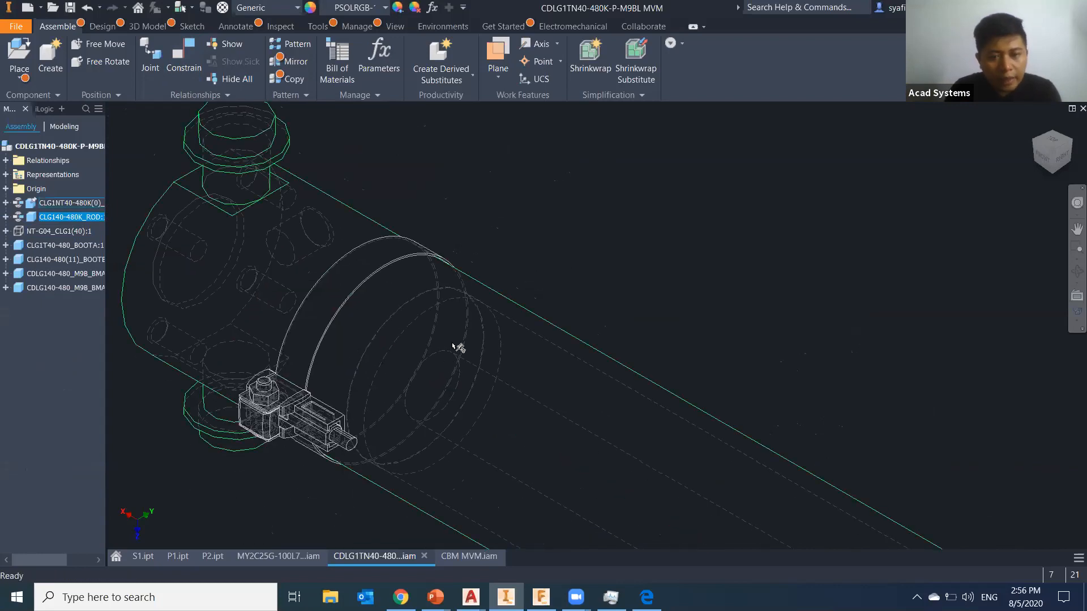
scroll(460, 362, up, 4)
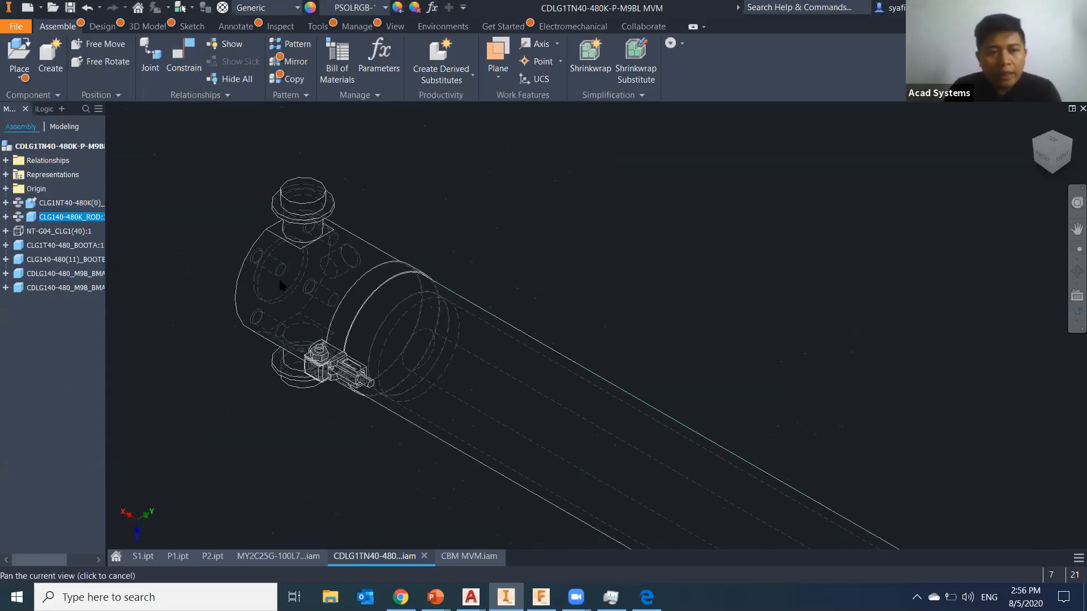
ctrl+click(62, 204)
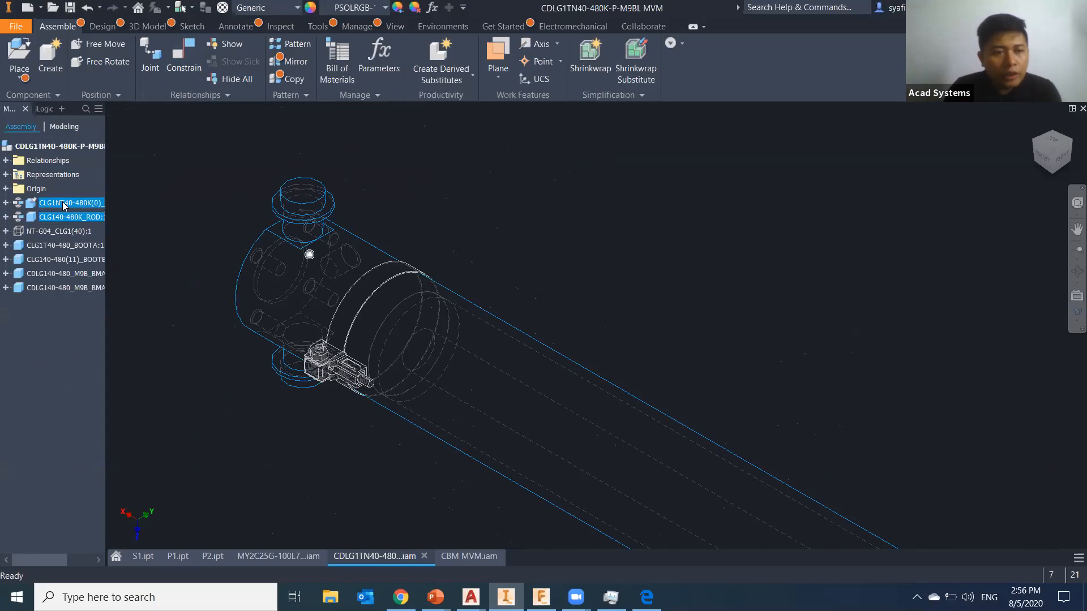
right_click(63, 206)
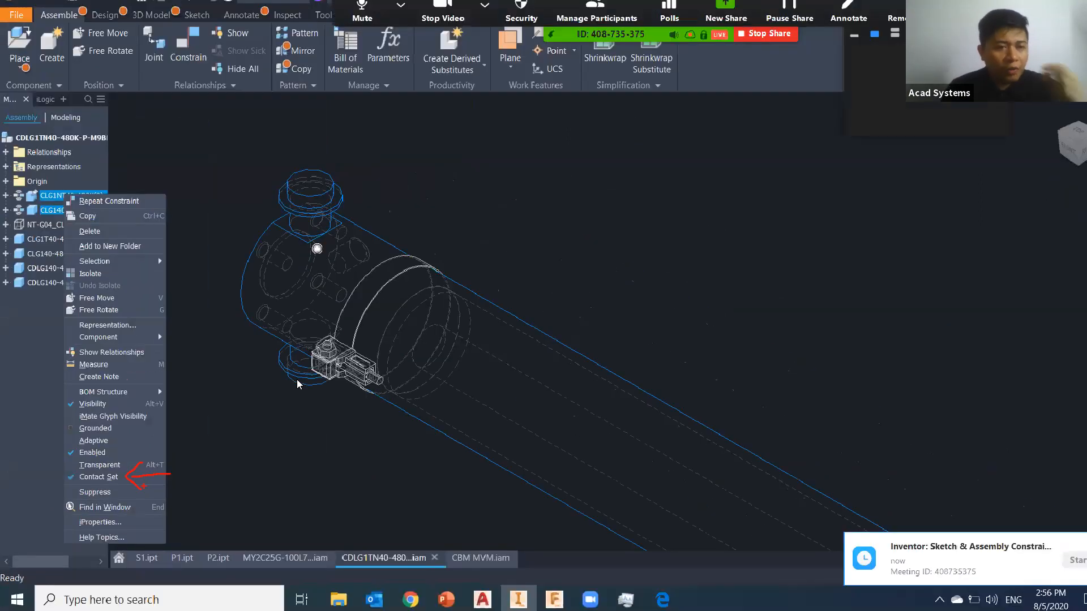
Slide the rod outward and turn off Contact Set for the cylinder body and rod
scroll(329, 424, down, 5)
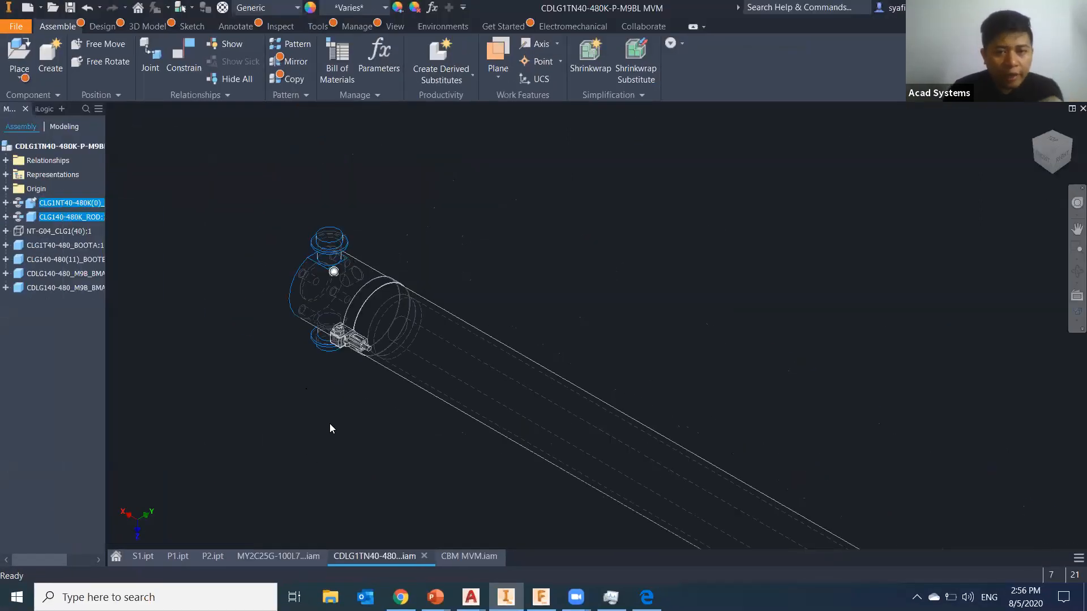
middle_drag(329, 424, 254, 247)
drag(610, 404, 732, 478)
right_click(95, 216)
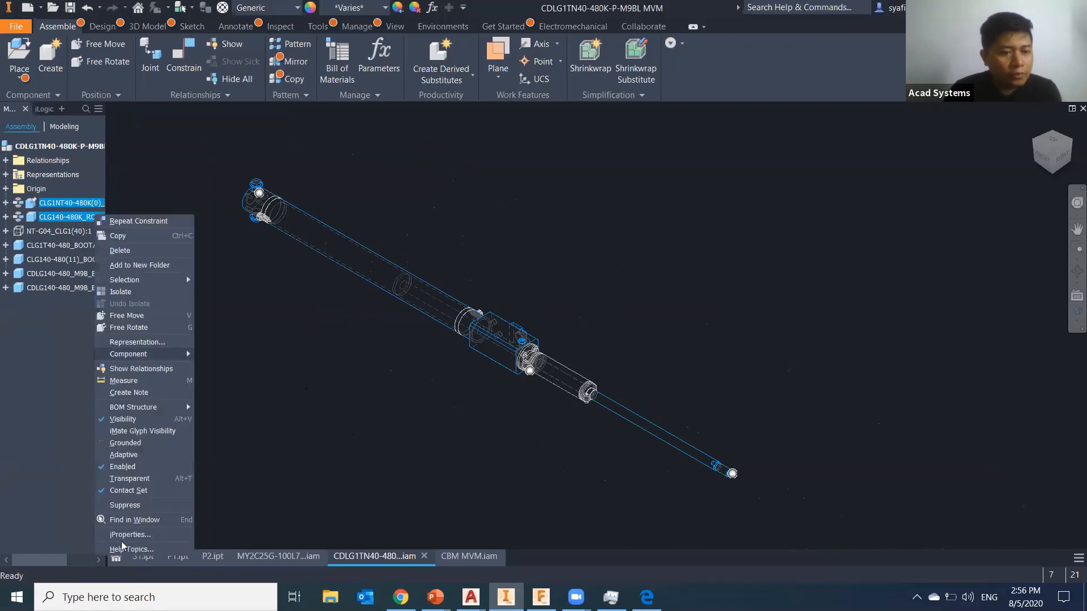
click(127, 491)
click(456, 476)
Slide the rod inward and outward to test its travel without the contact set
scroll(457, 480, down, 5)
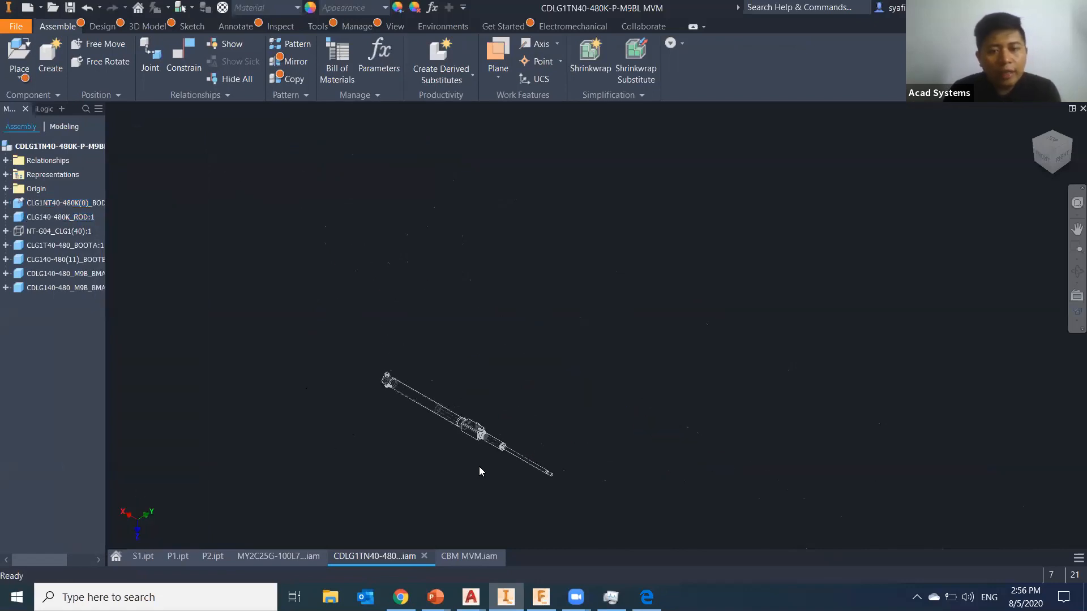
scroll(479, 466, up, 6)
drag(708, 430, 476, 358)
drag(625, 382, 900, 541)
drag(727, 455, 682, 455)
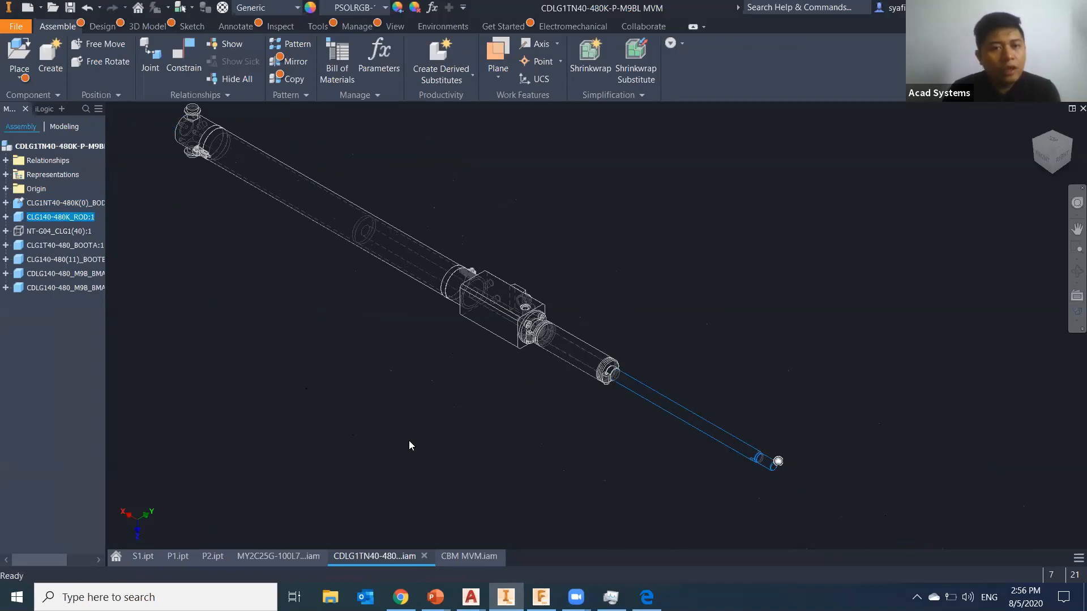
Turn Contact Set on for the cylinder body and rod, and slide the rod to test its travel limit
ctrl+click(56, 204)
right_click(55, 203)
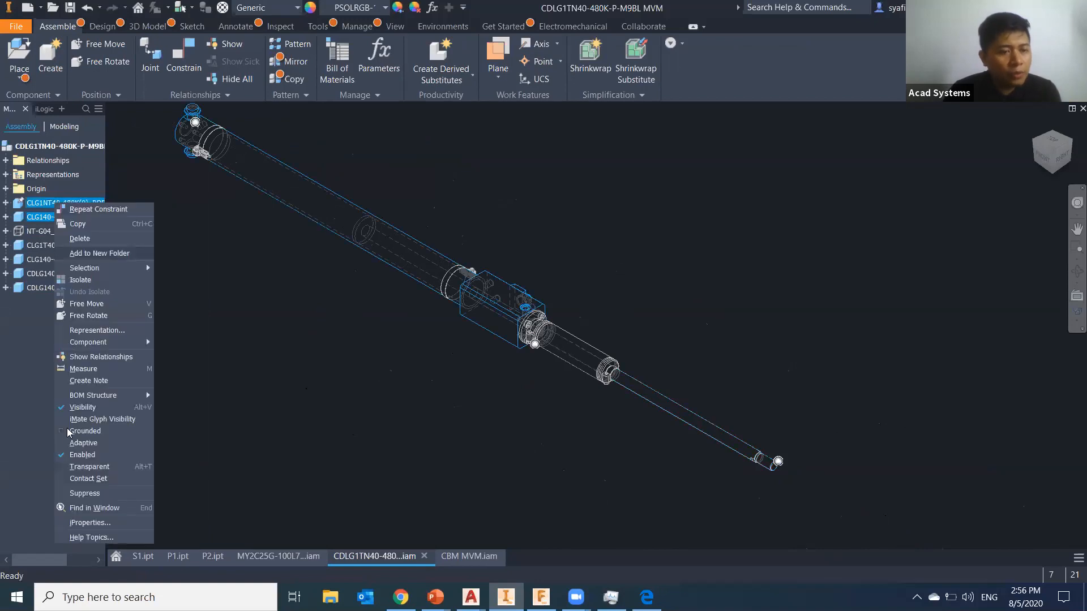
click(73, 478)
click(276, 415)
drag(633, 400, 454, 413)
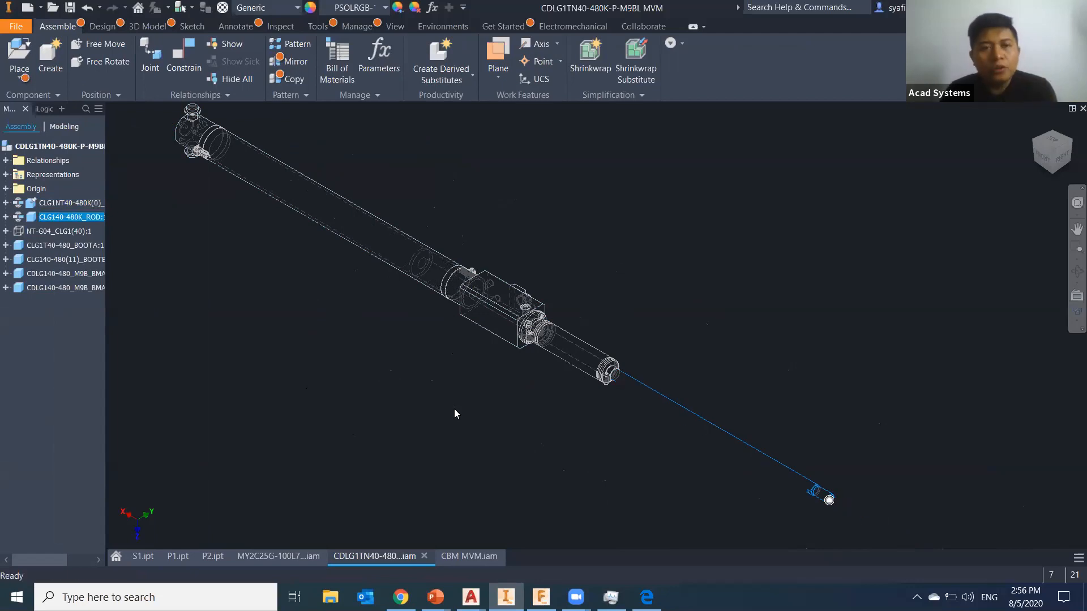
Toggle the contact solver and slide the rod back into the tube
click(281, 26)
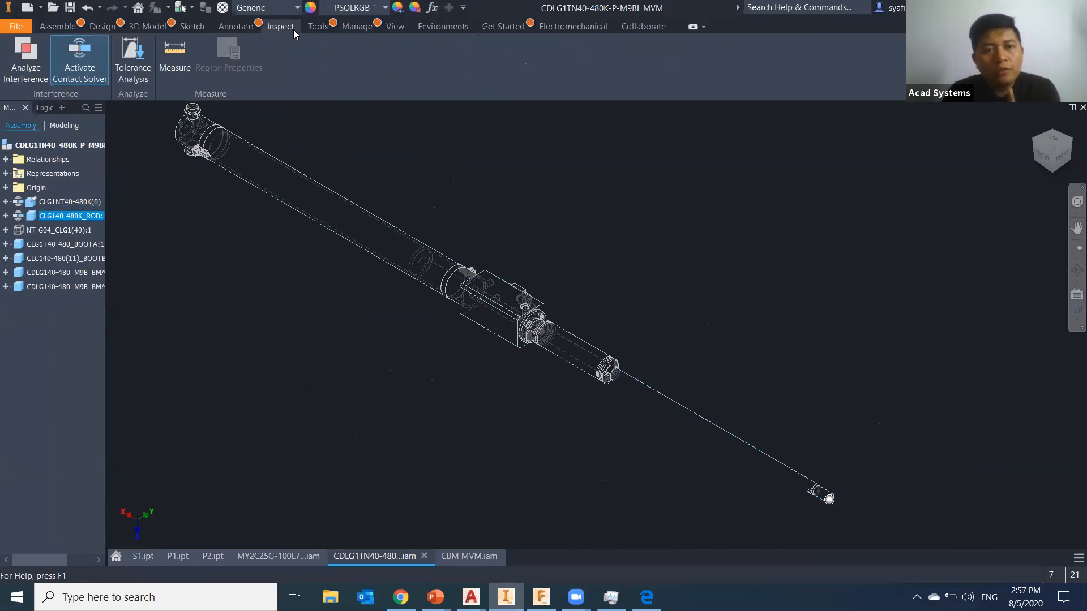
click(75, 66)
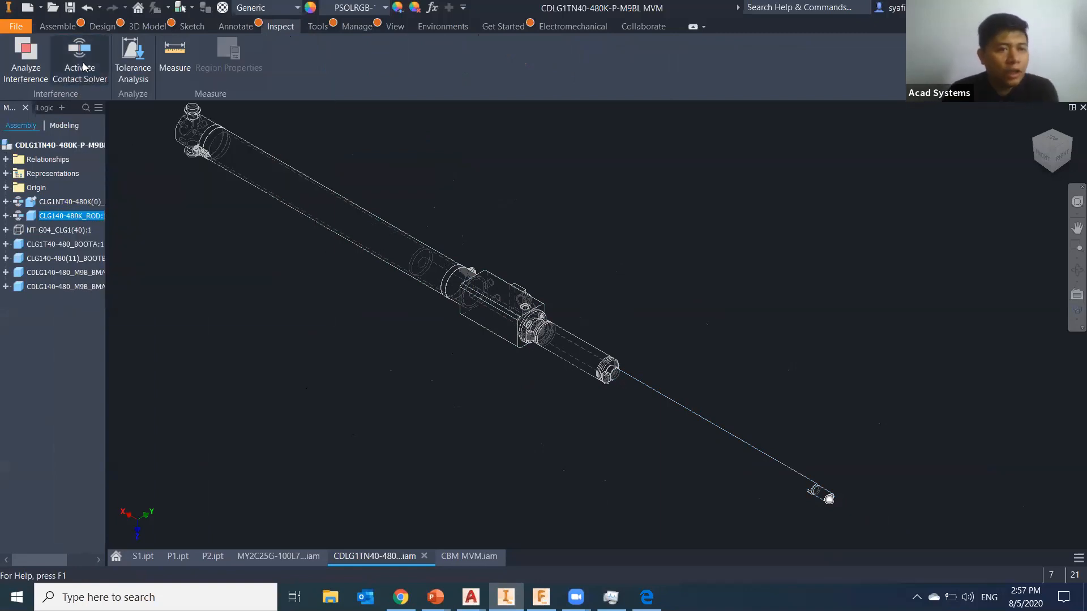
drag(698, 422, 530, 401)
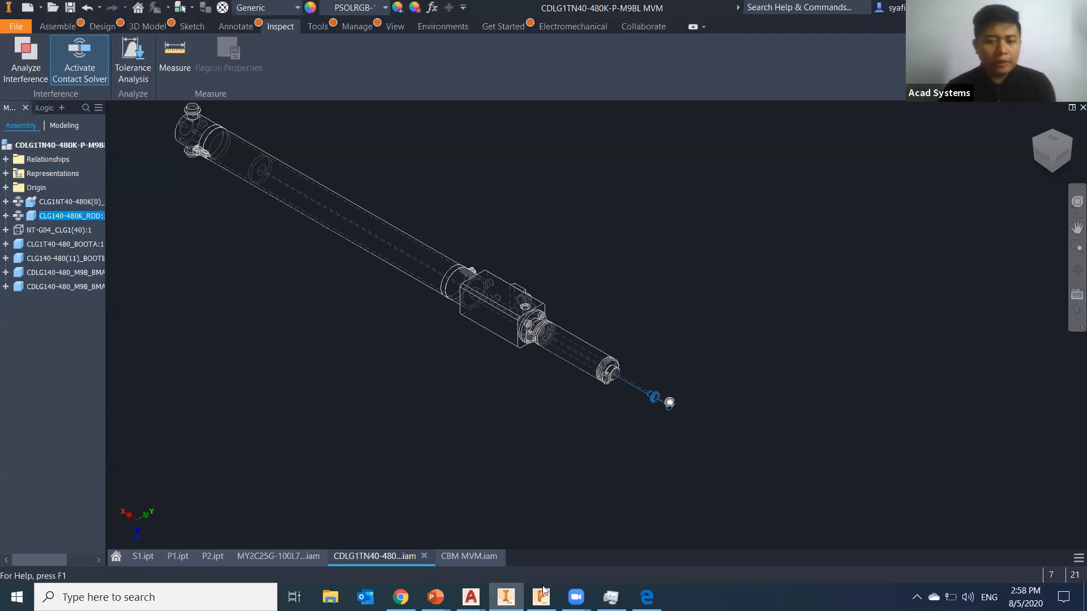
Switch to Autodesk Fusion 360 to show the HONDA CB 750 KOMPLET motorcycle model
mouse_move(541, 597)
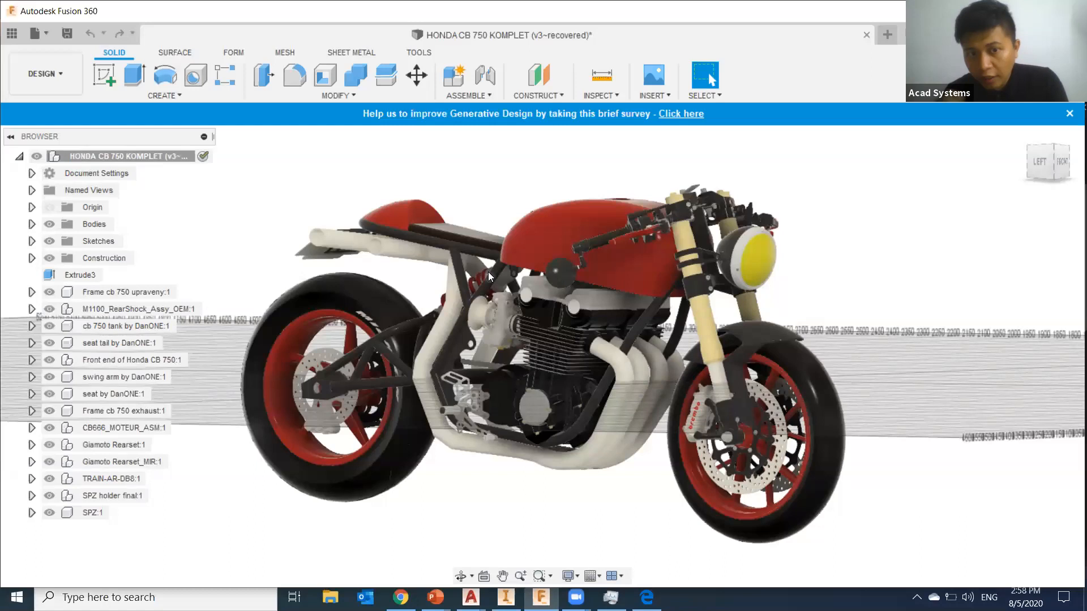
Sketch a circle with an area of about 314 mm² on the upper face of the flat bar, at its free end near the handlebar
shift+middle_drag(476, 265, 651, 293)
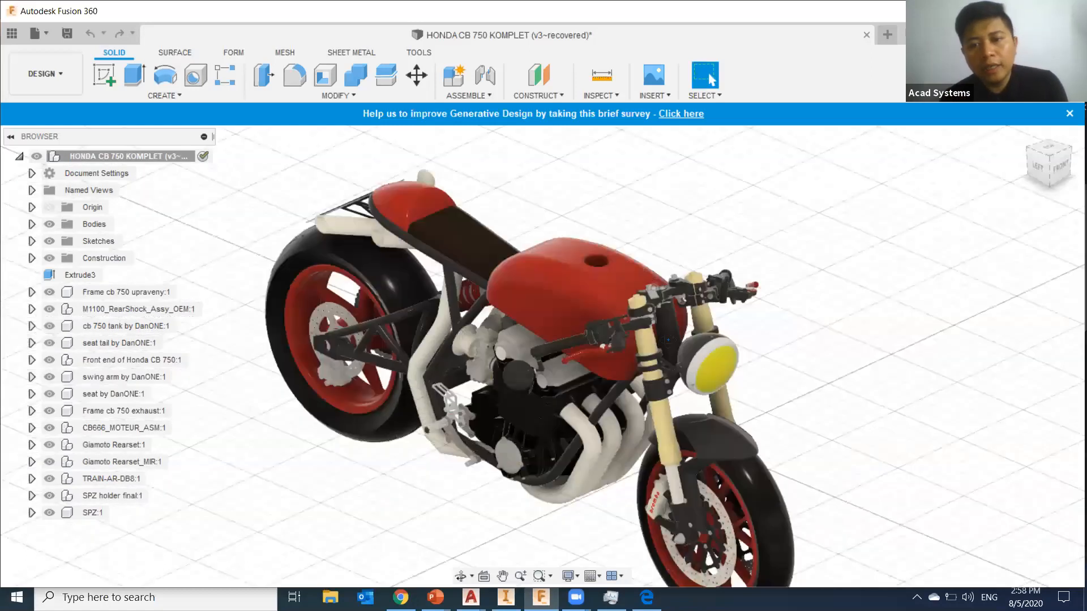
scroll(709, 352, up, 6)
scroll(802, 321, down, 5)
shift+middle_drag(802, 321, 628, 259)
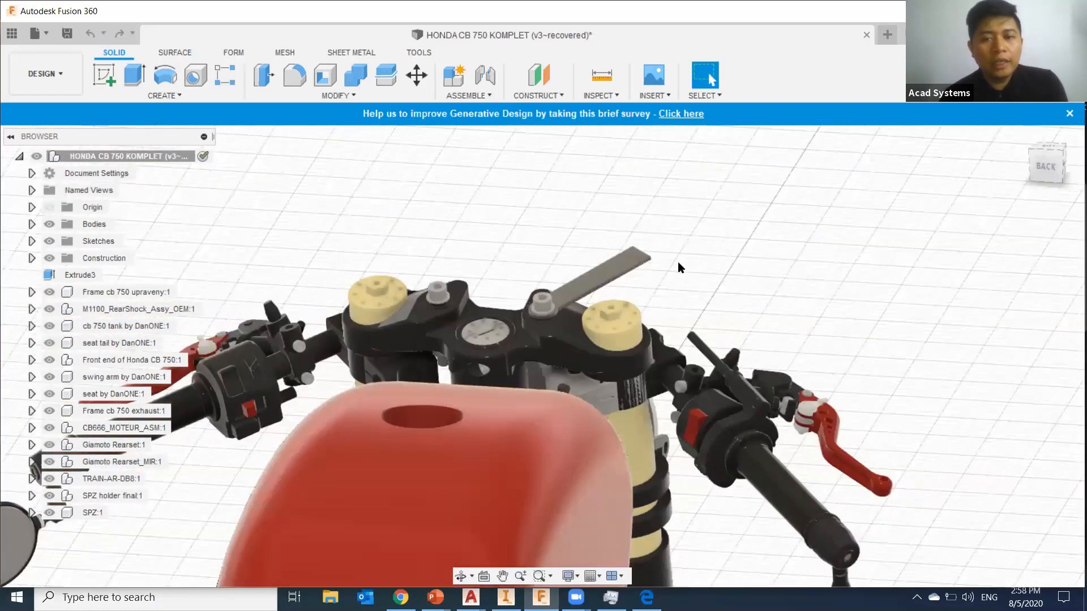
shift+middle_drag(678, 261, 674, 272)
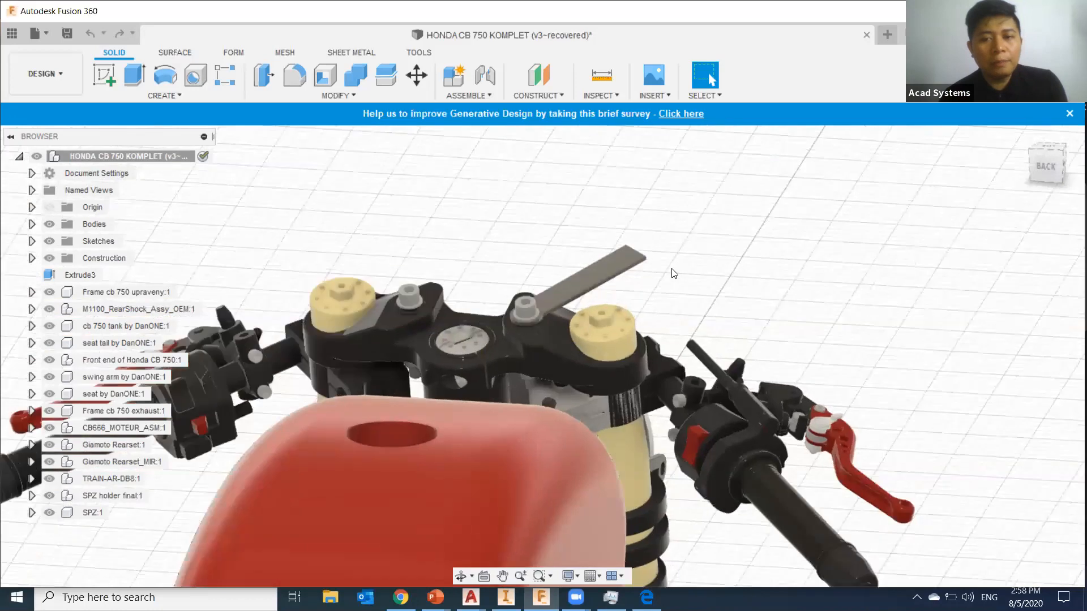
scroll(563, 256, up, 5)
right_click(564, 255)
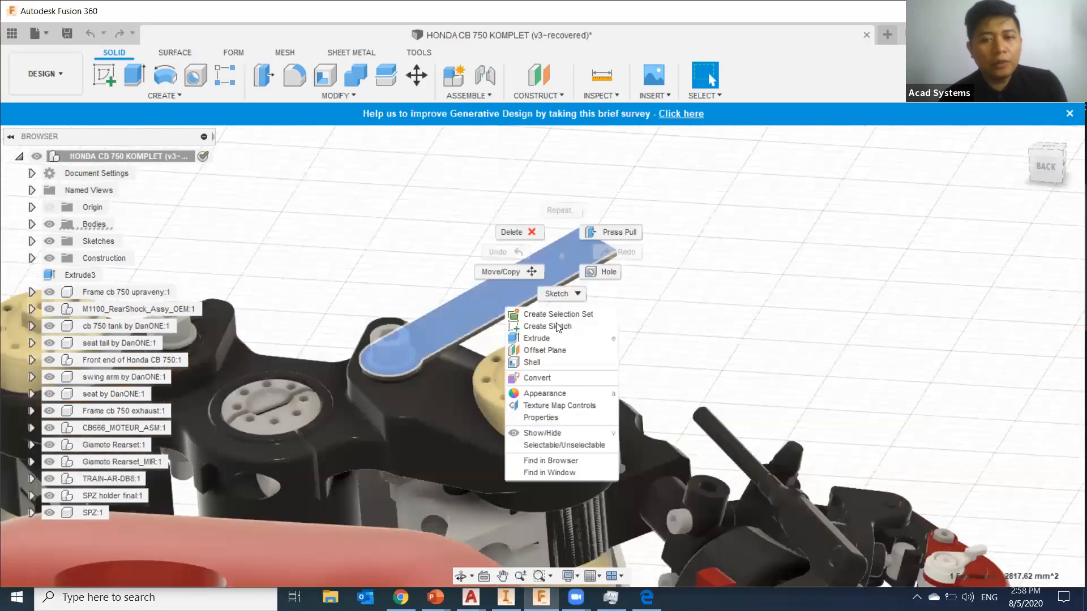
key(Escape)
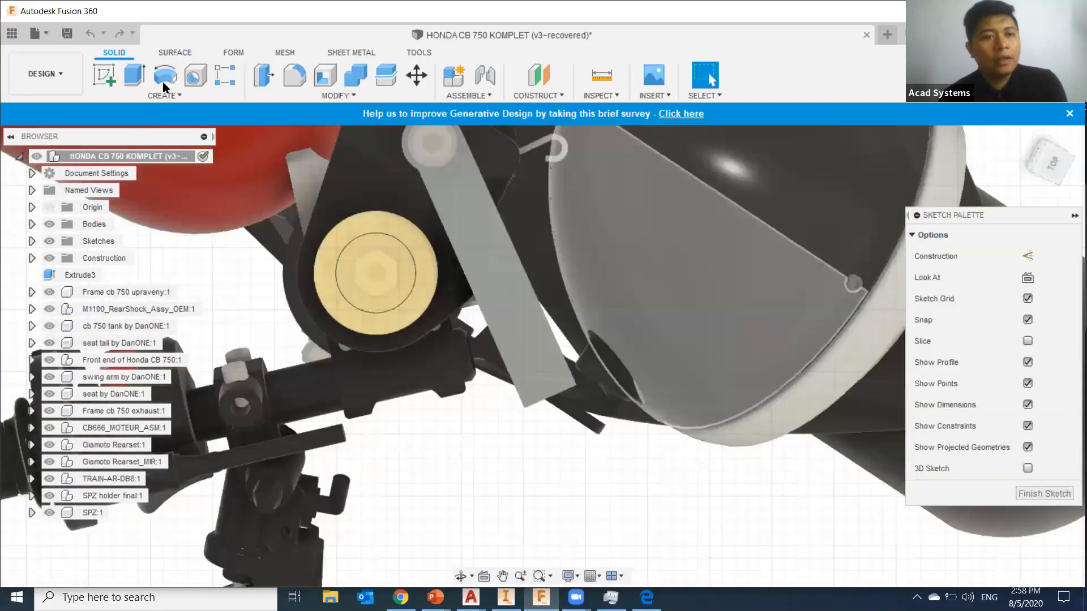
click(104, 75)
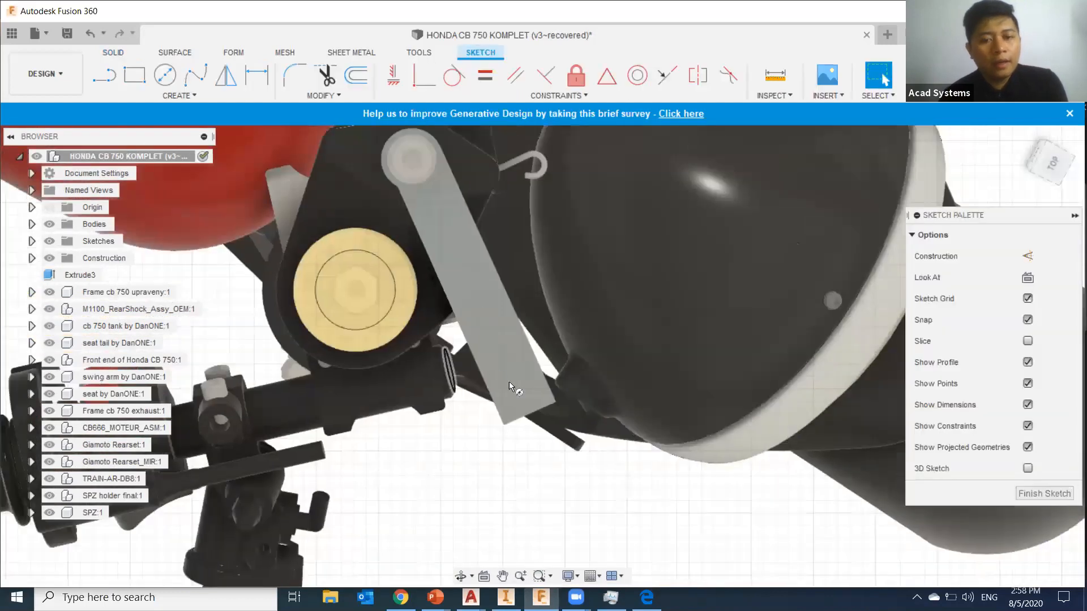
key(c)
click(535, 393)
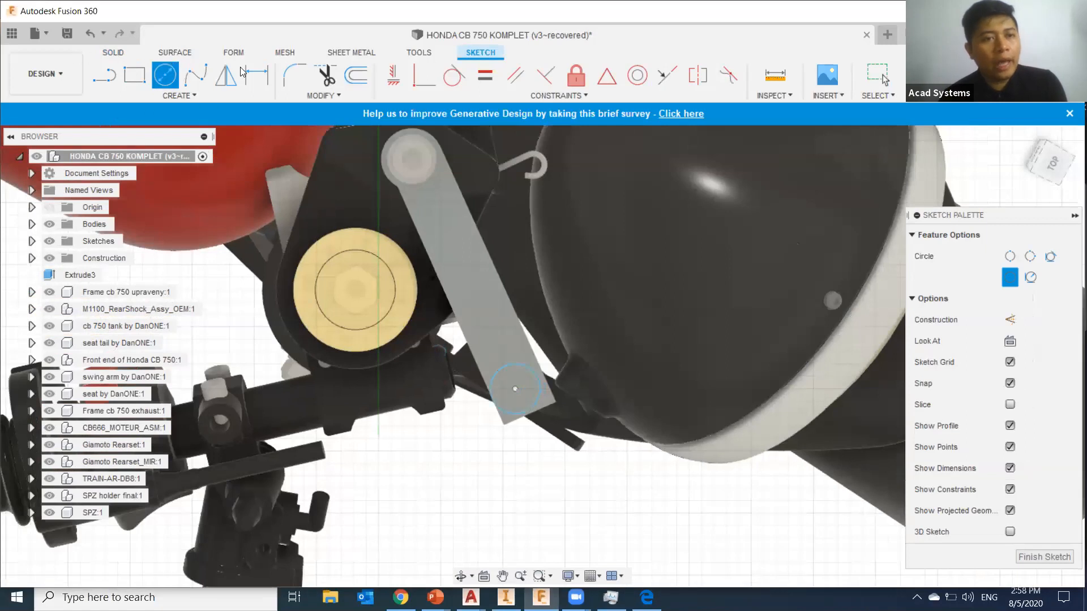
Extrude the circle on the flat bar 90 mm upward as a new body
mouse_move(510, 278)
shift+middle_down()
mouse_move(563, 393)
mouse_move(600, 376)
mouse_move(592, 262)
shift+middle_up()
key(e)
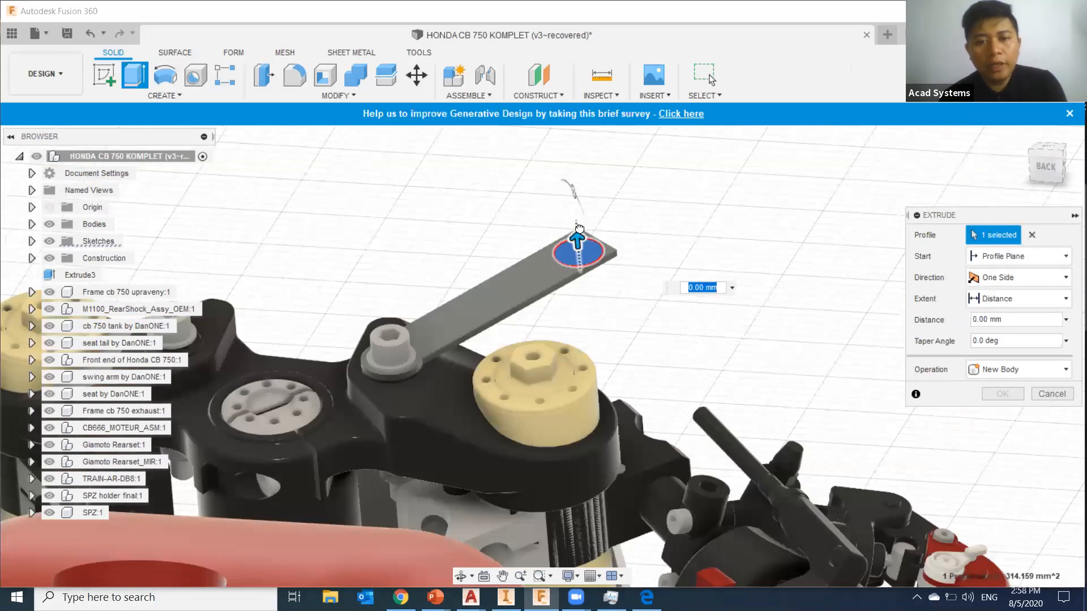
drag(580, 129, 568, 141)
middle_drag(566, 113, 549, 242)
drag(552, 279, 544, 187)
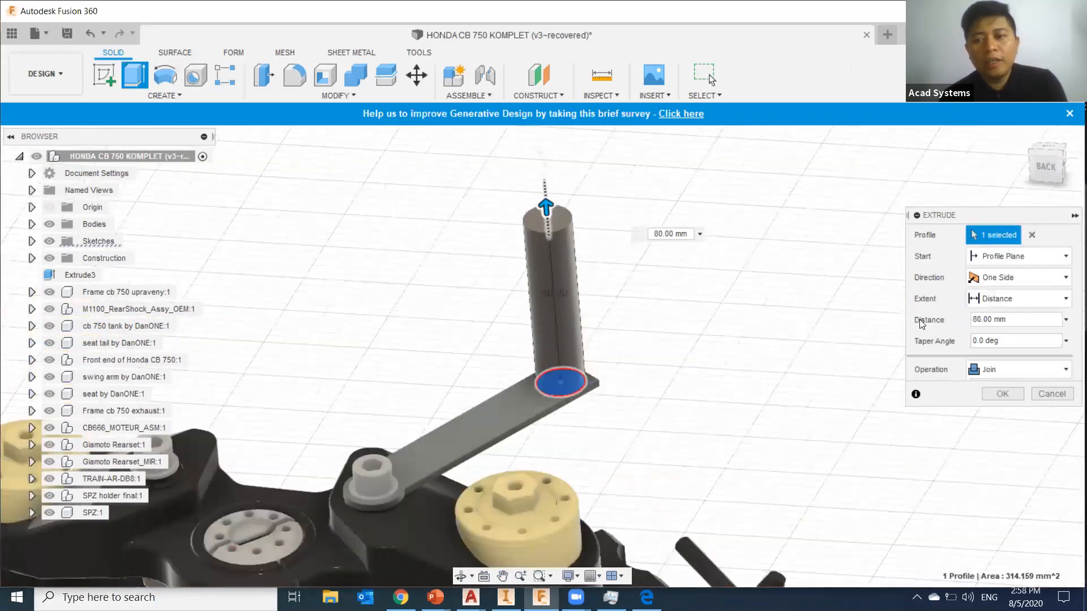
click(1012, 371)
click(1000, 440)
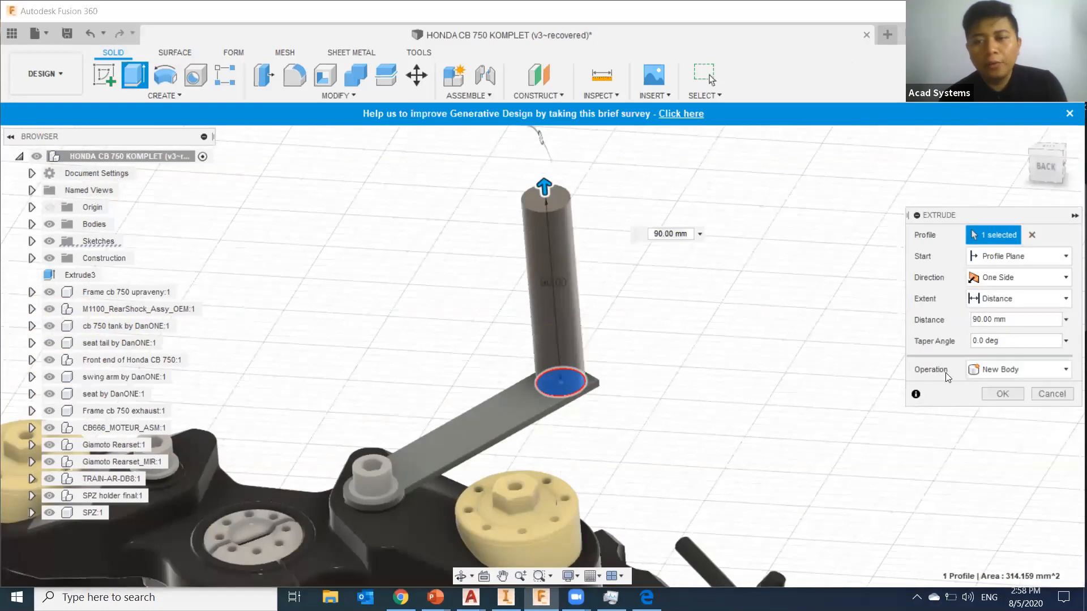
click(1001, 394)
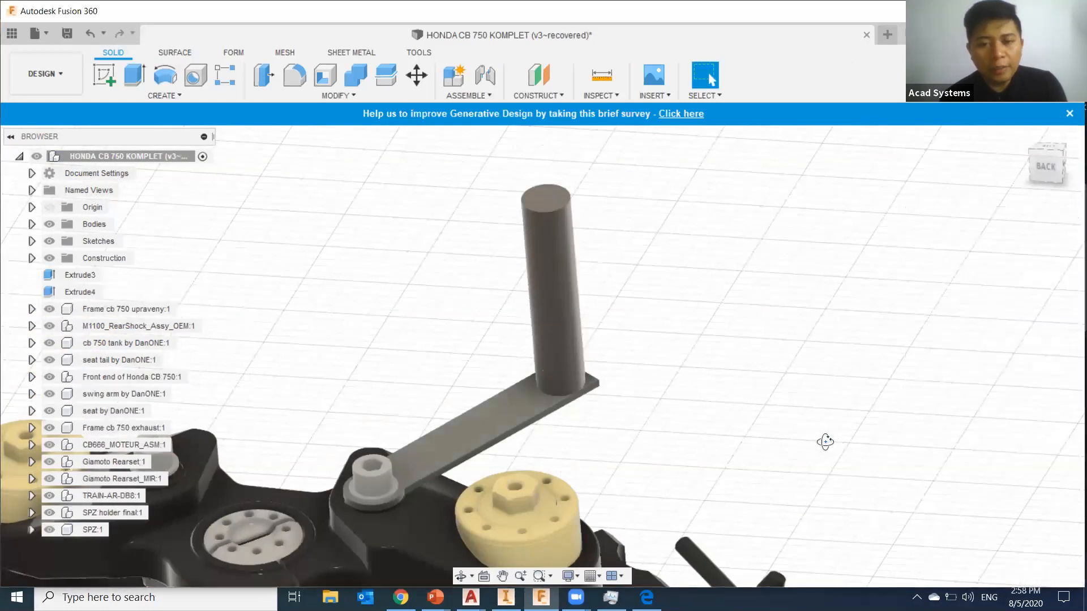
Examine the new cylinder on the bar and the whole motorcycle from above and from the side
shift+middle_drag(701, 461, 681, 321)
scroll(682, 321, down, 2)
scroll(777, 204, down, 2)
shift+middle_drag(777, 204, 759, 169)
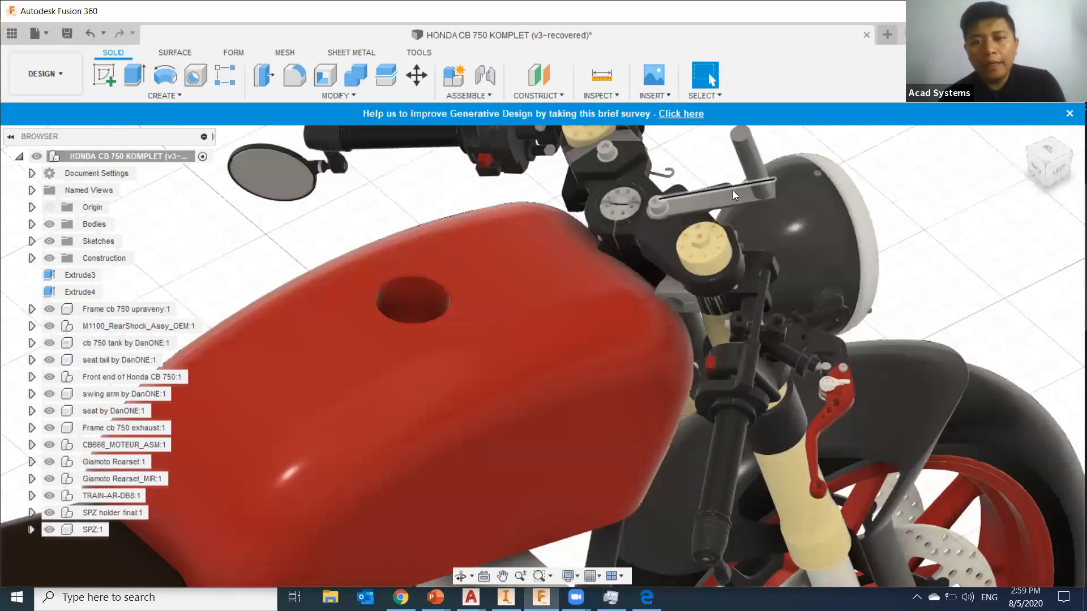
scroll(716, 231, down, 3)
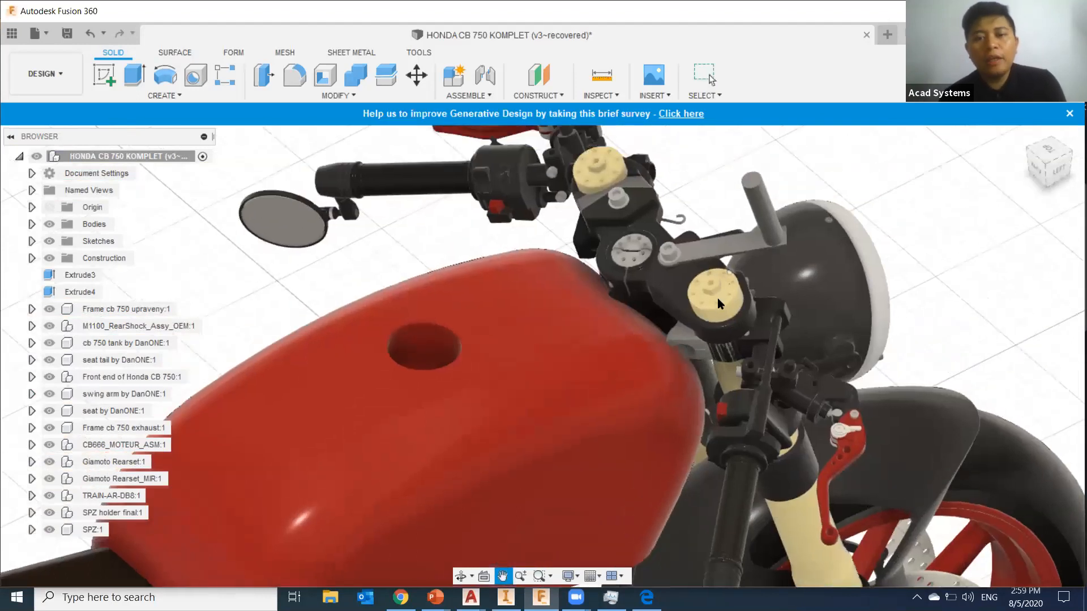
scroll(712, 312, down, 4)
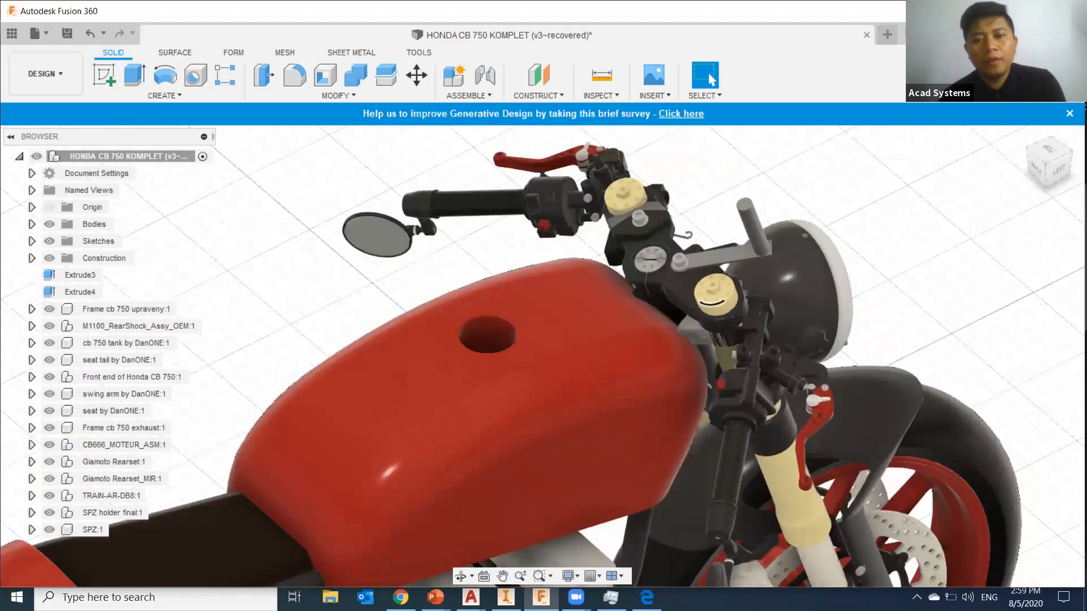
shift+middle_drag(793, 293, 624, 315)
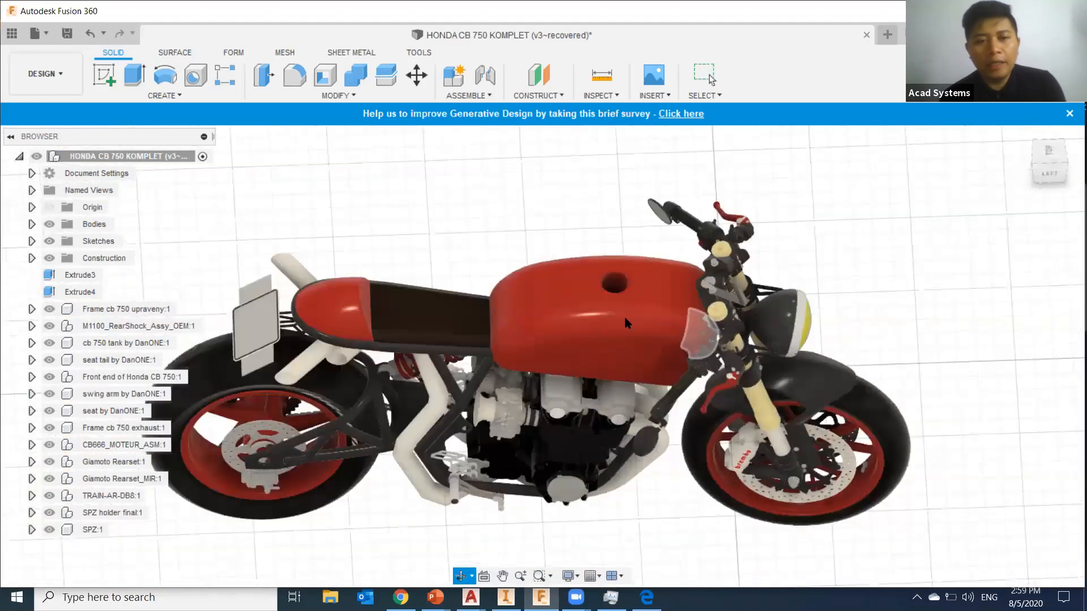
key(Escape)
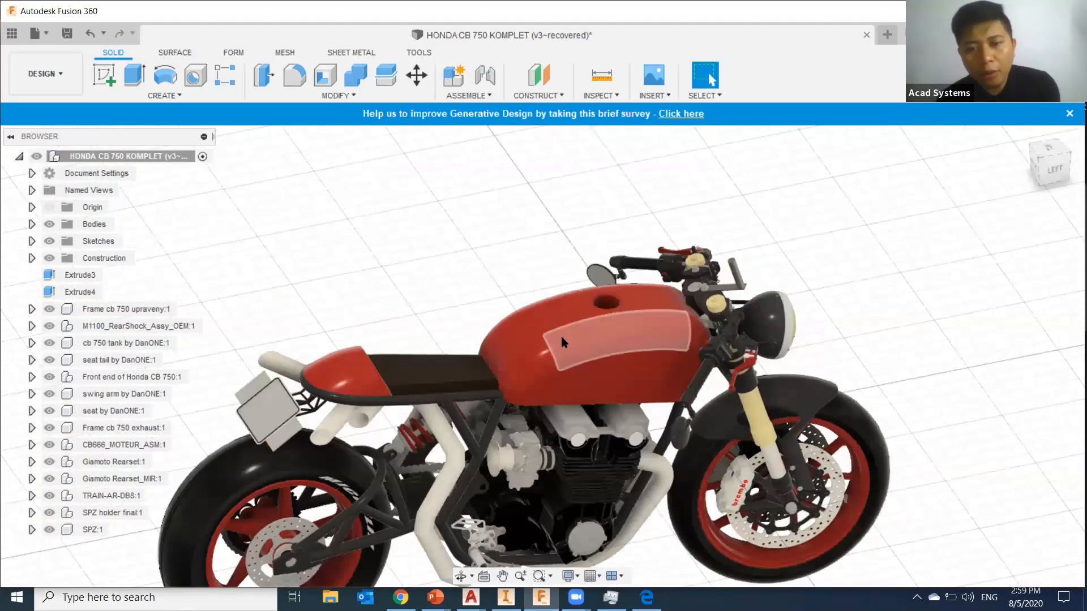
Try to offset the fuel tank's top face around the filler hole to a distance of 750 mm
scroll(672, 325, up, 5)
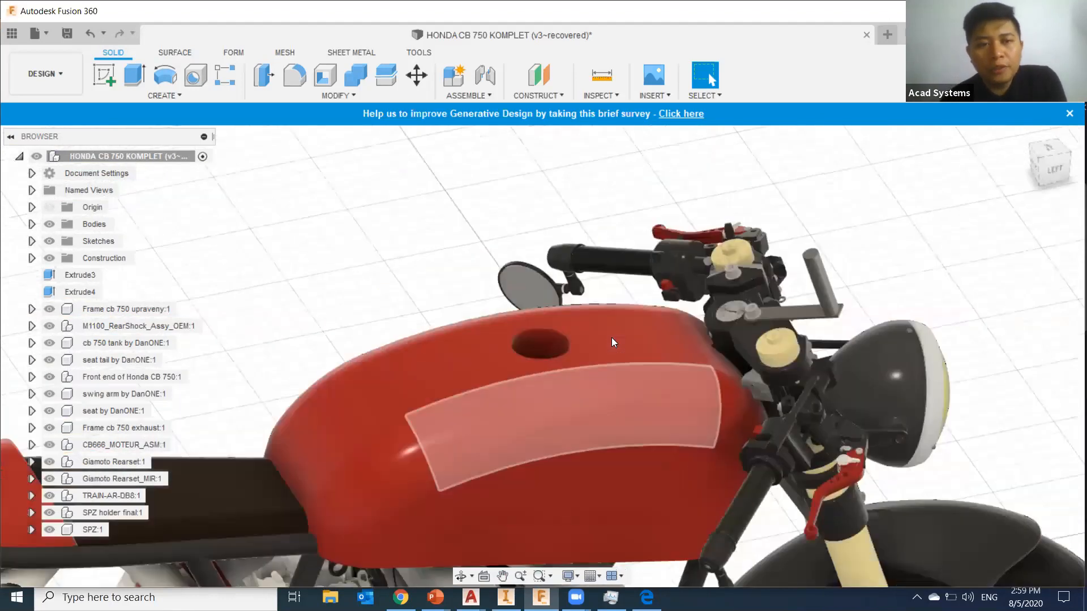
click(611, 337)
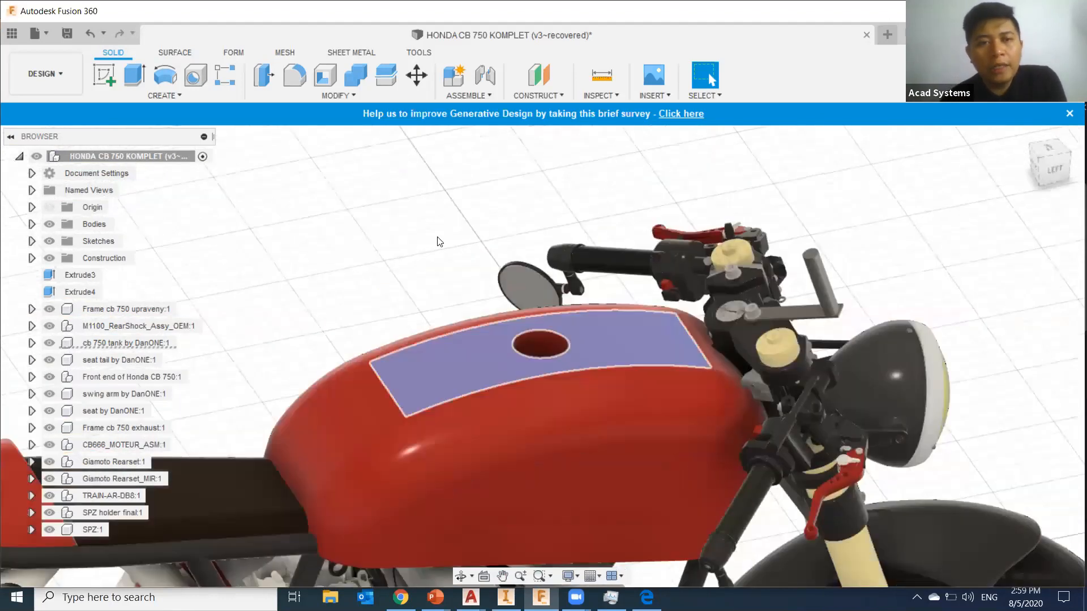
click(269, 87)
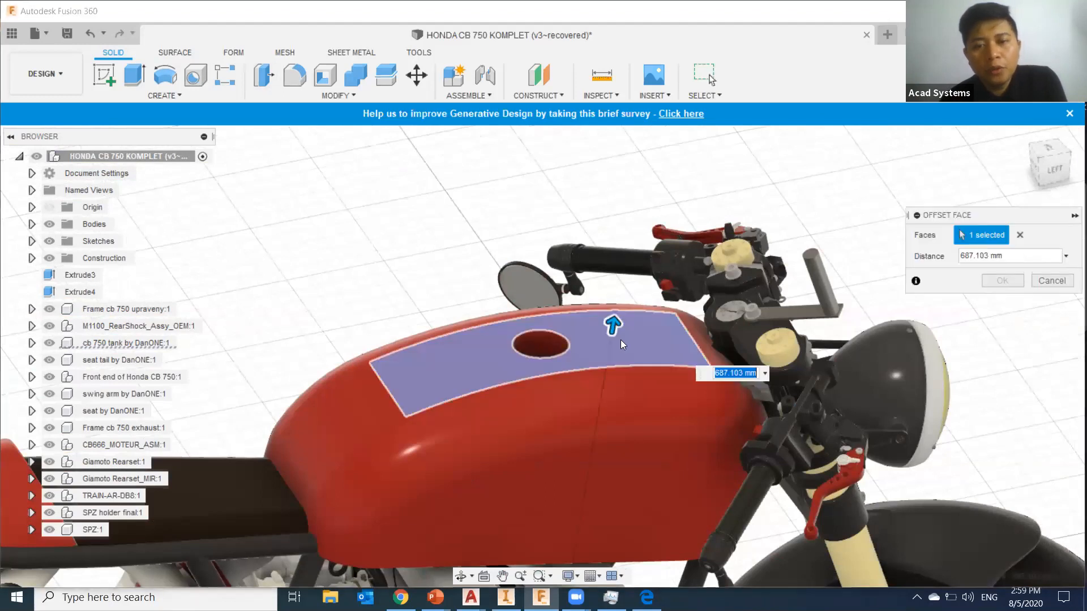
drag(617, 311, 619, 292)
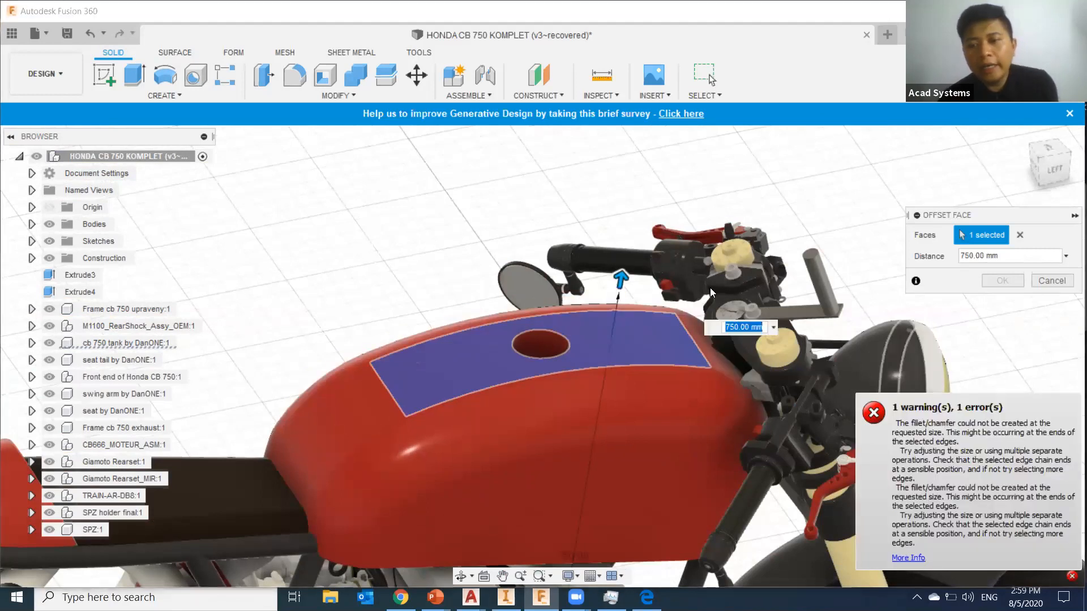
key(Escape)
Offset the top face of the motorcycle seat by 25 mm with Press Pull
middle_drag(592, 368, 599, 296)
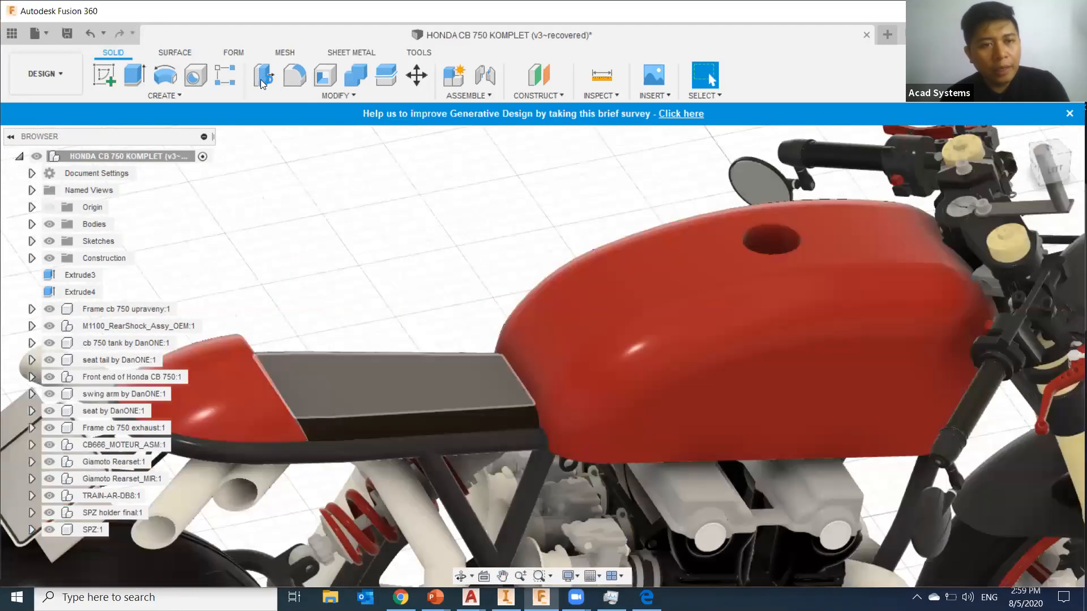
key(q)
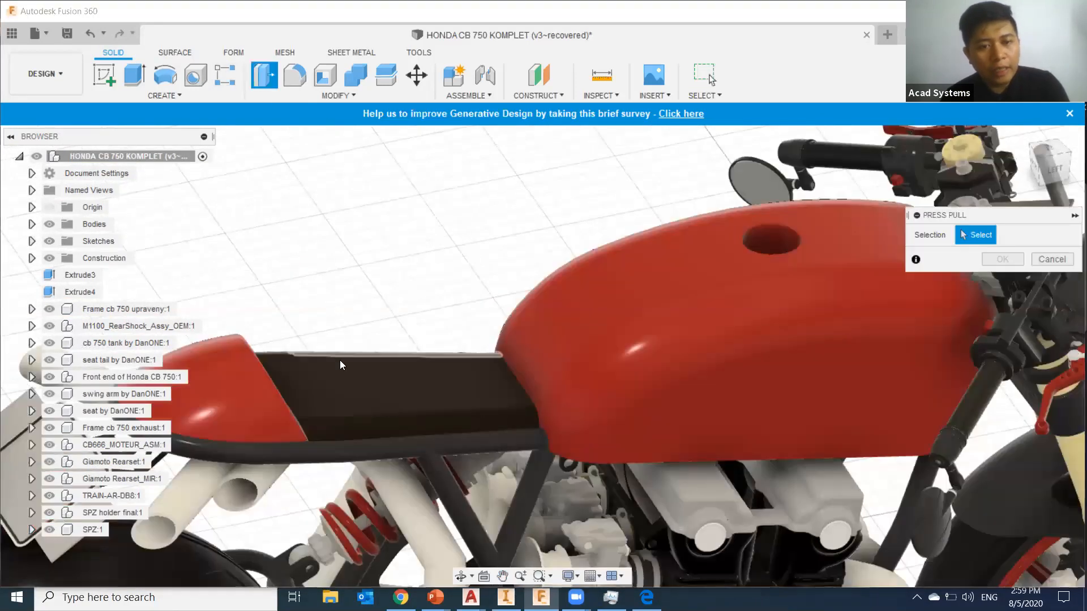
click(345, 369)
drag(347, 358, 349, 338)
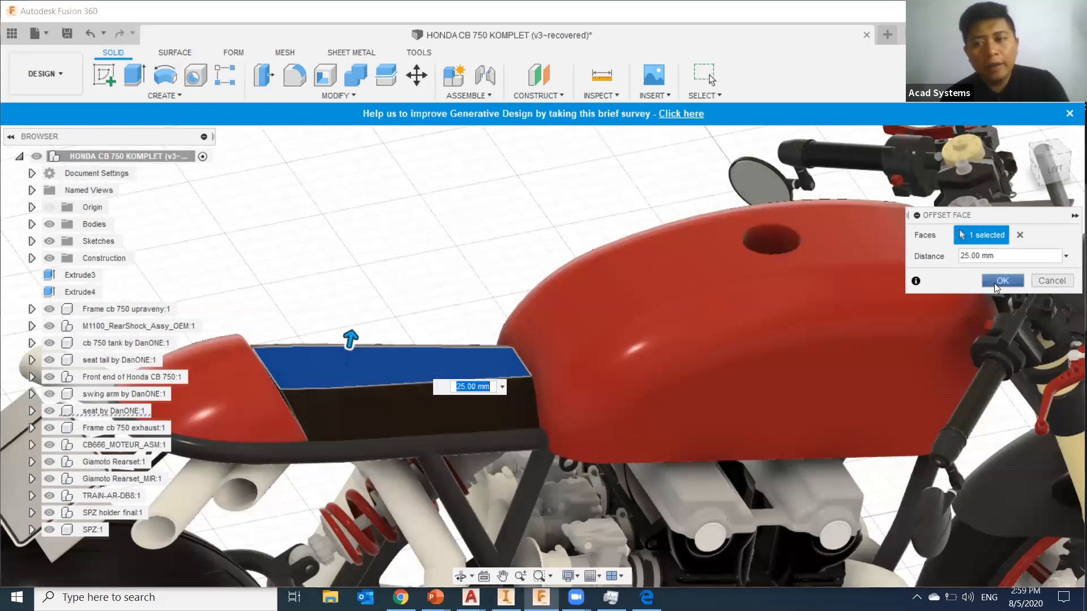
click(1002, 280)
Inspect the thickened seat and the complete motorcycle, and bring up the list of available workspaces
shift+middle_drag(642, 485, 546, 373)
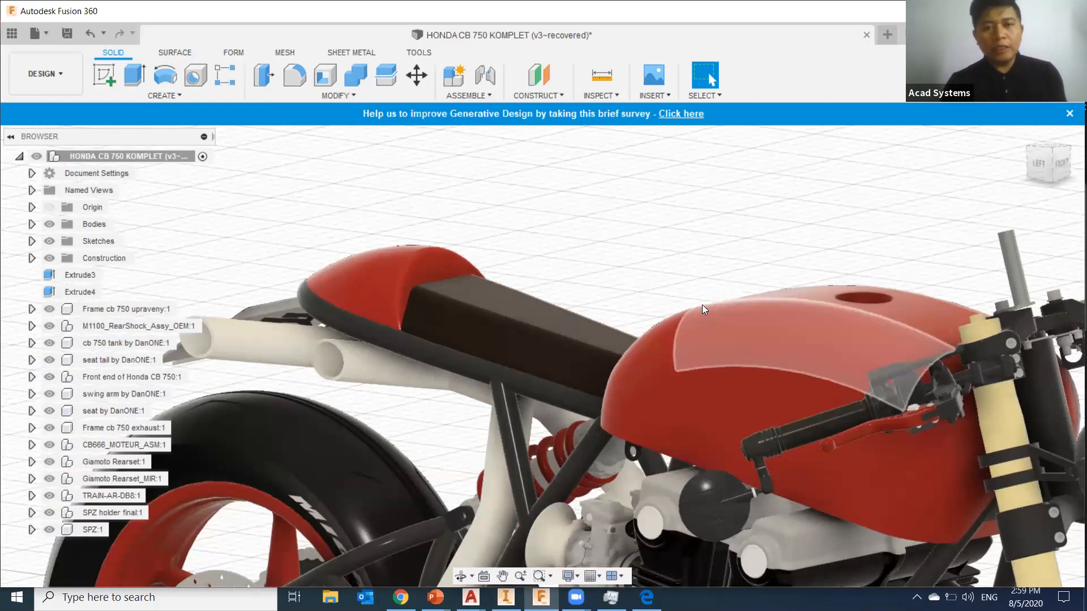
shift+middle_drag(662, 308, 658, 313)
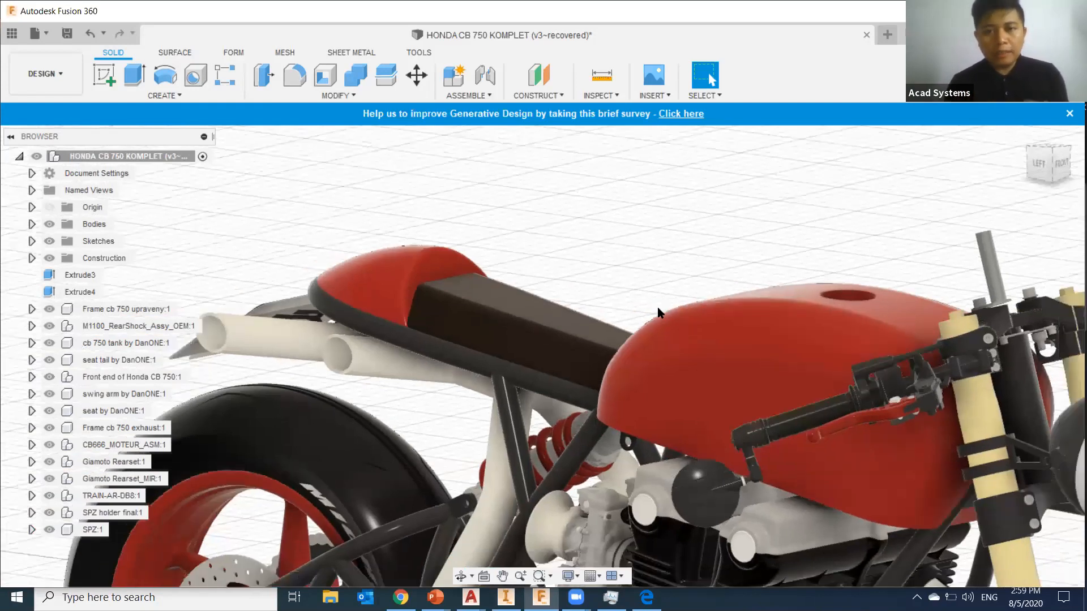
scroll(658, 312, down, 10)
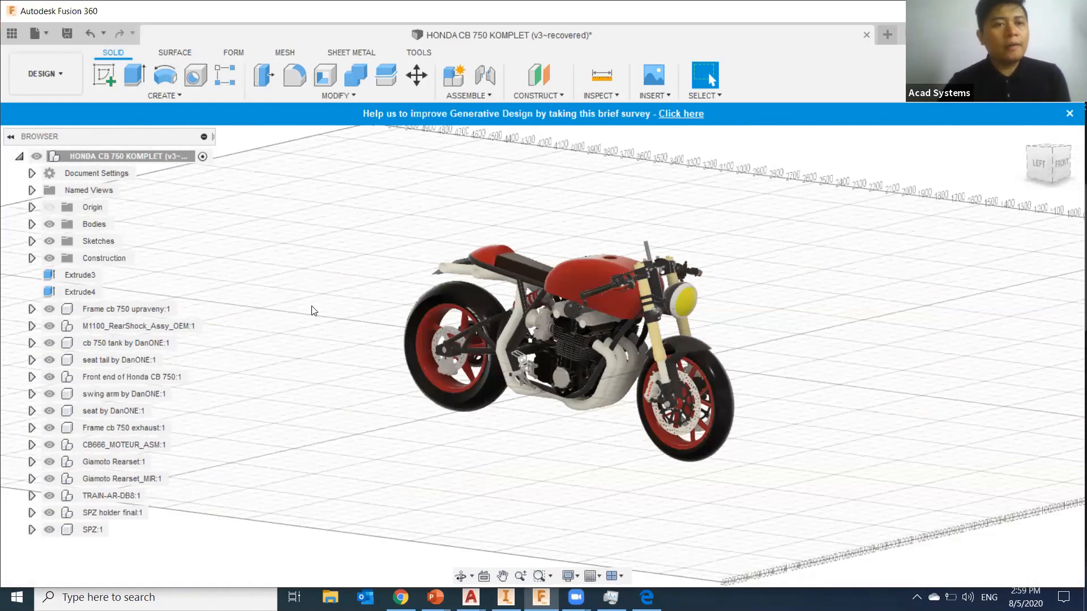
click(58, 77)
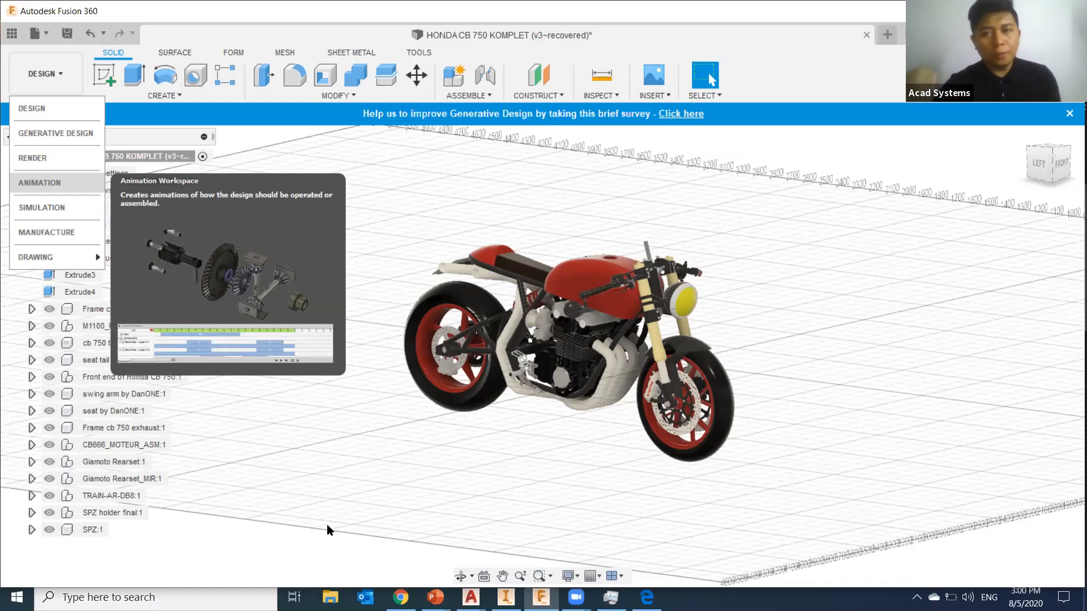
Switch to Chrome and review the upcoming webinars and workshop events on the acadsystems.com page
click(400, 597)
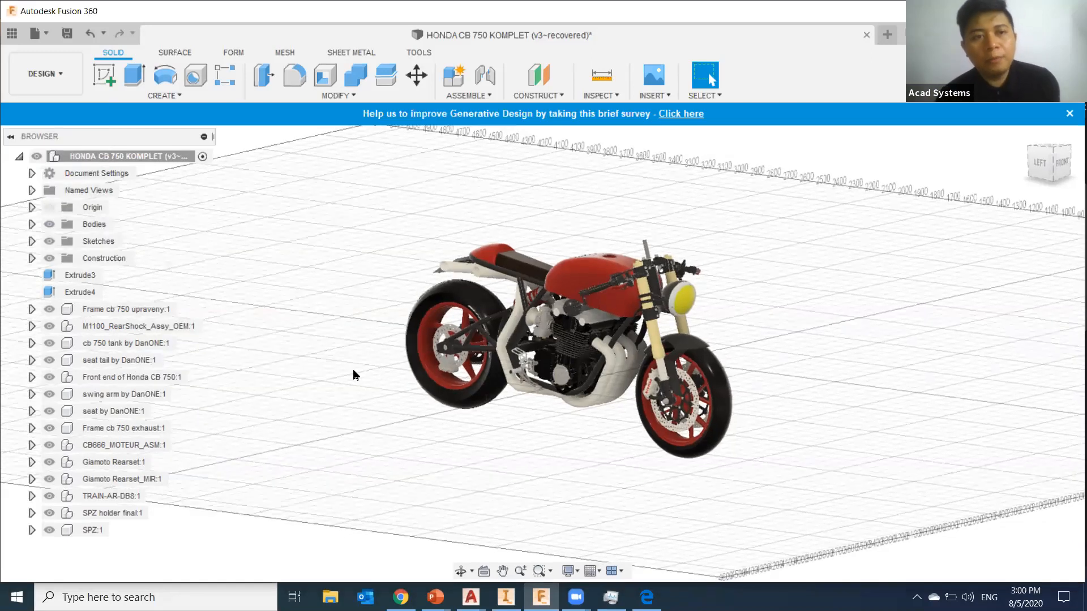
scroll(323, 205, up, 10)
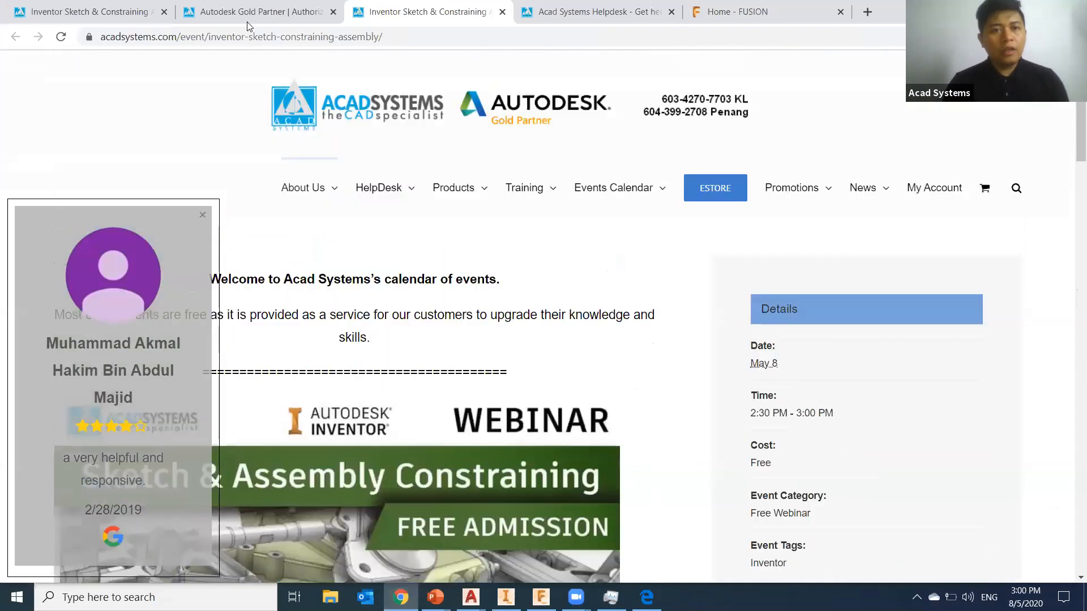
click(246, 17)
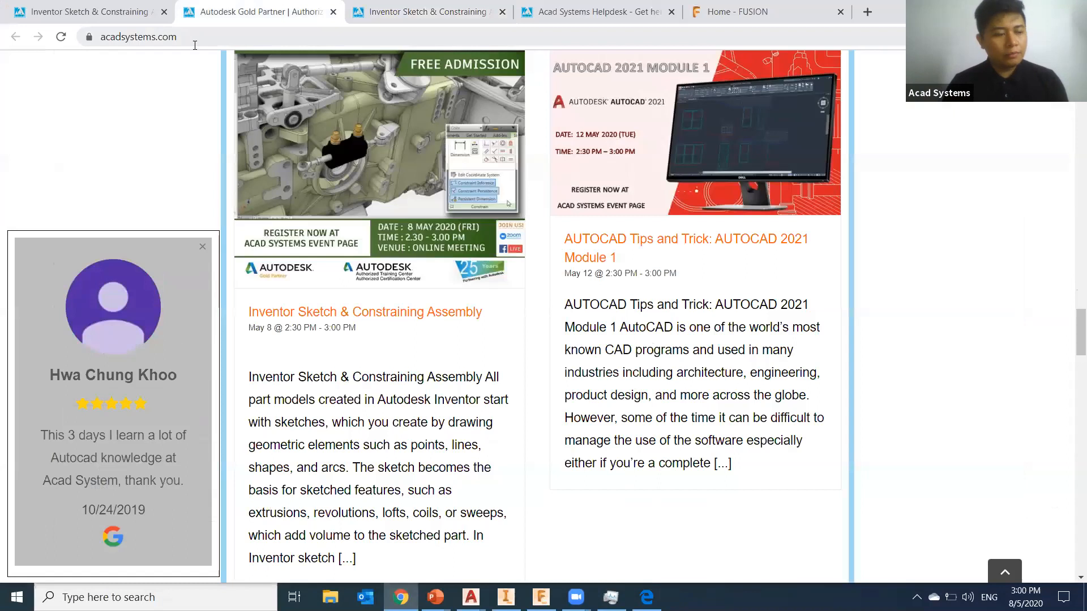
scroll(570, 359, down, 1)
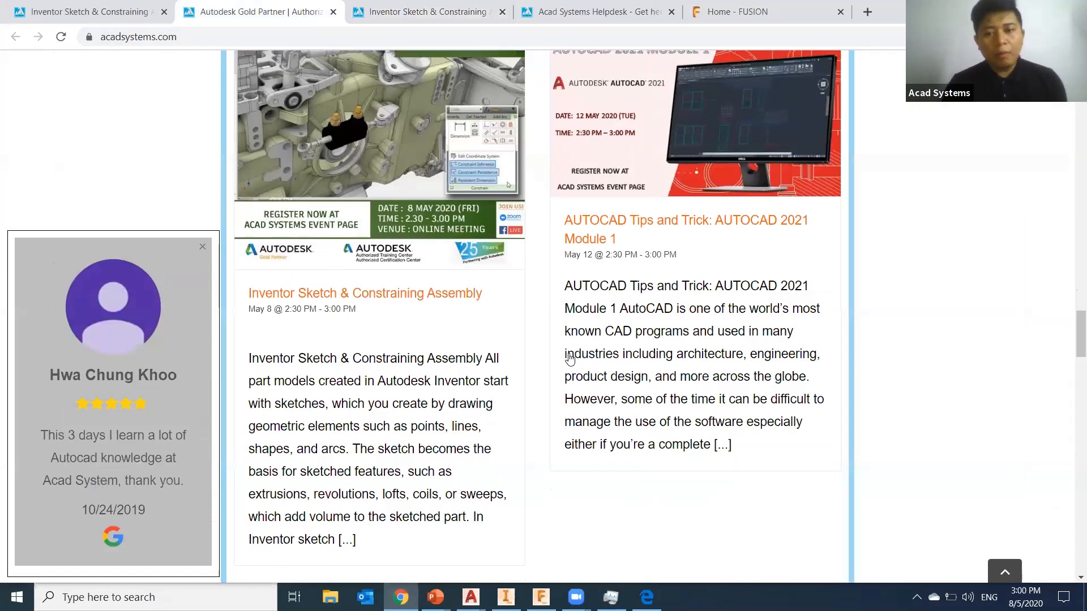
scroll(569, 362, down, 4)
scroll(565, 340, down, 7)
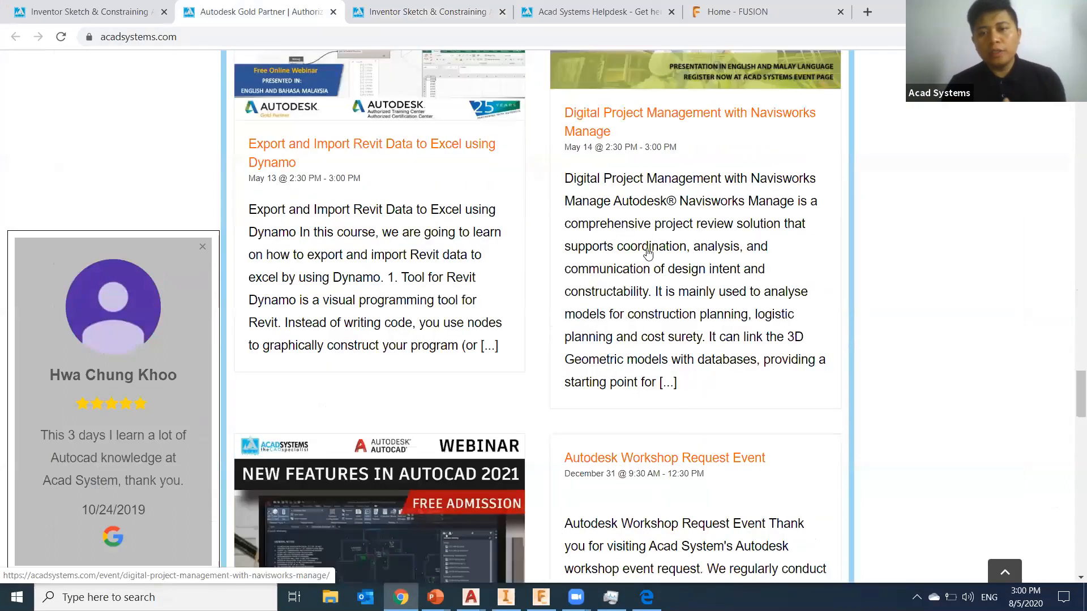
scroll(654, 252, down, 5)
scroll(661, 249, up, 2)
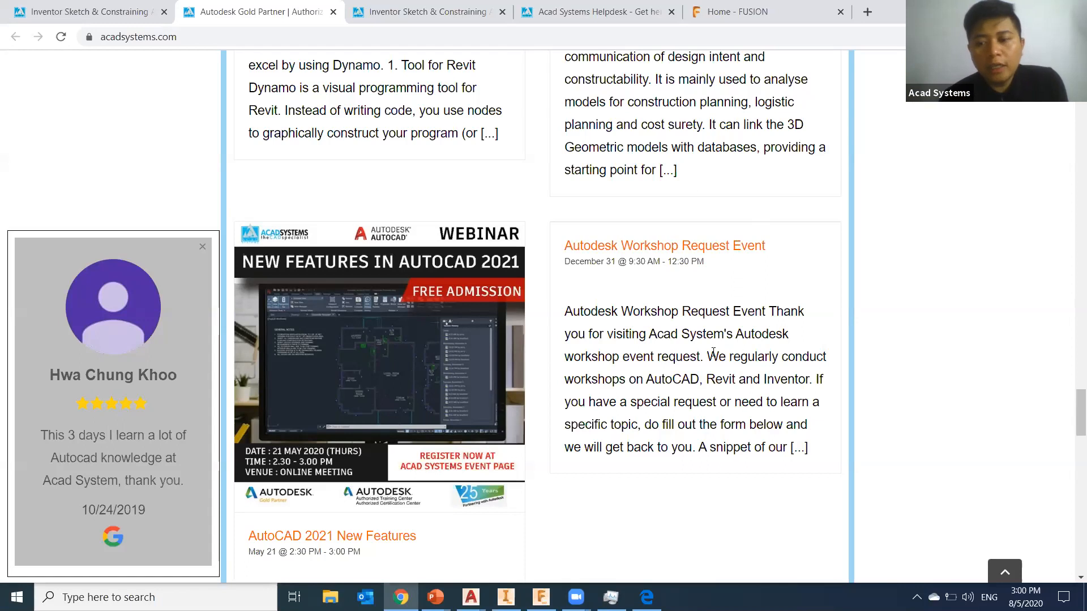
scroll(710, 139, up, 1)
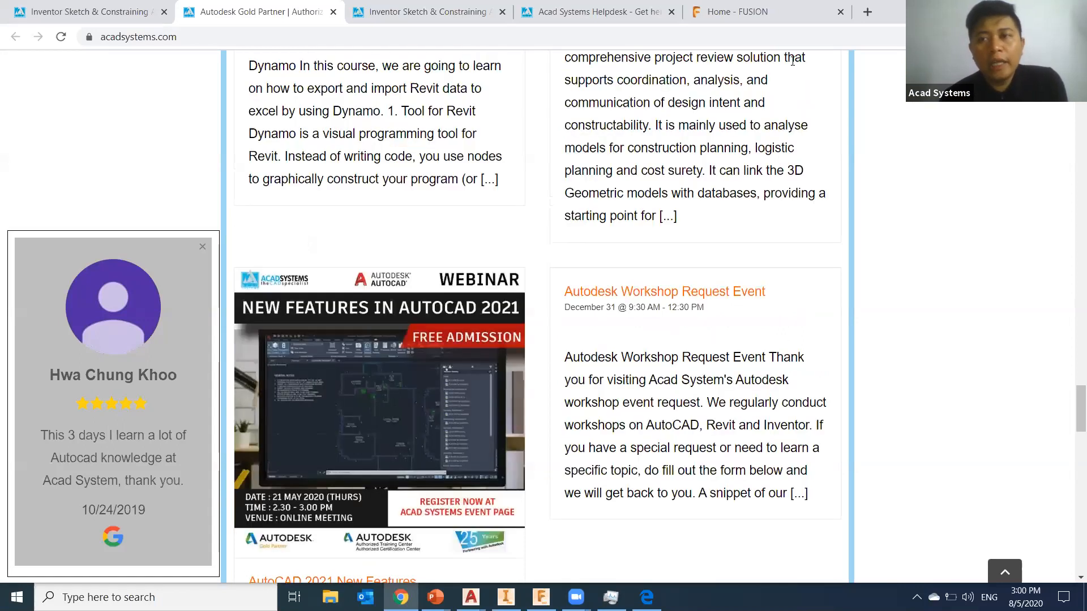
scroll(792, 61, up, 9)
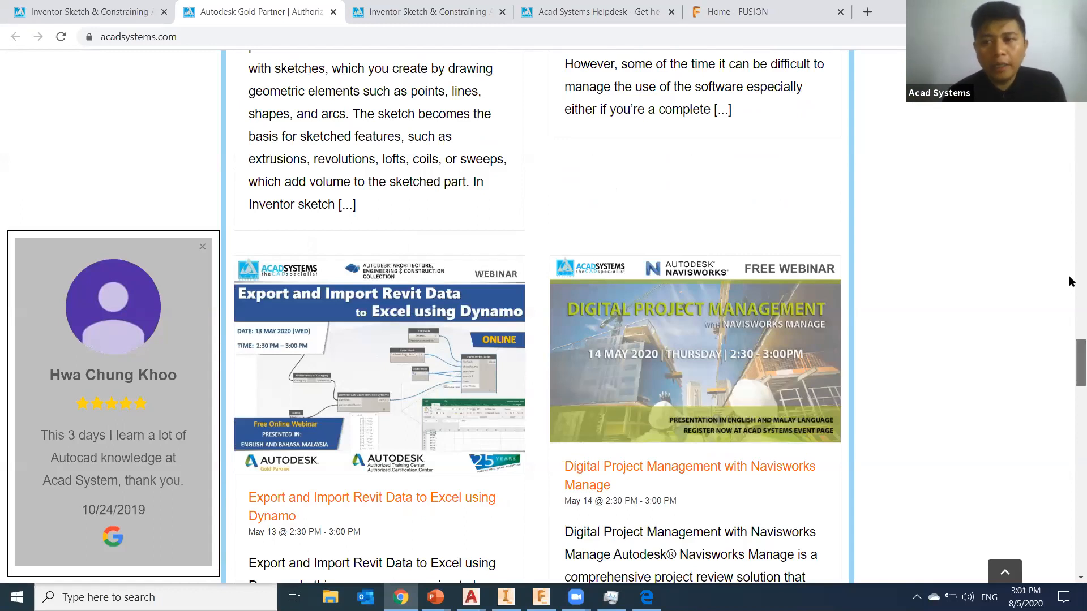
Switch to the already open Acad Systems Helpdesk page, go to its sign-in options and dismiss the customer review pop-up
drag(1082, 363, 1079, 82)
mouse_move(402, 193)
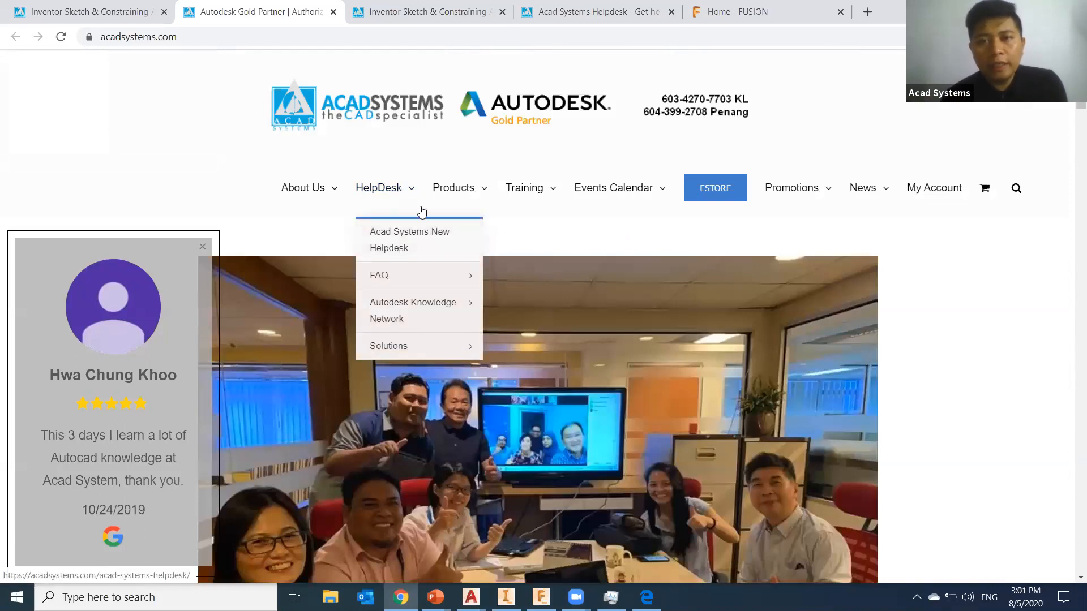
click(598, 11)
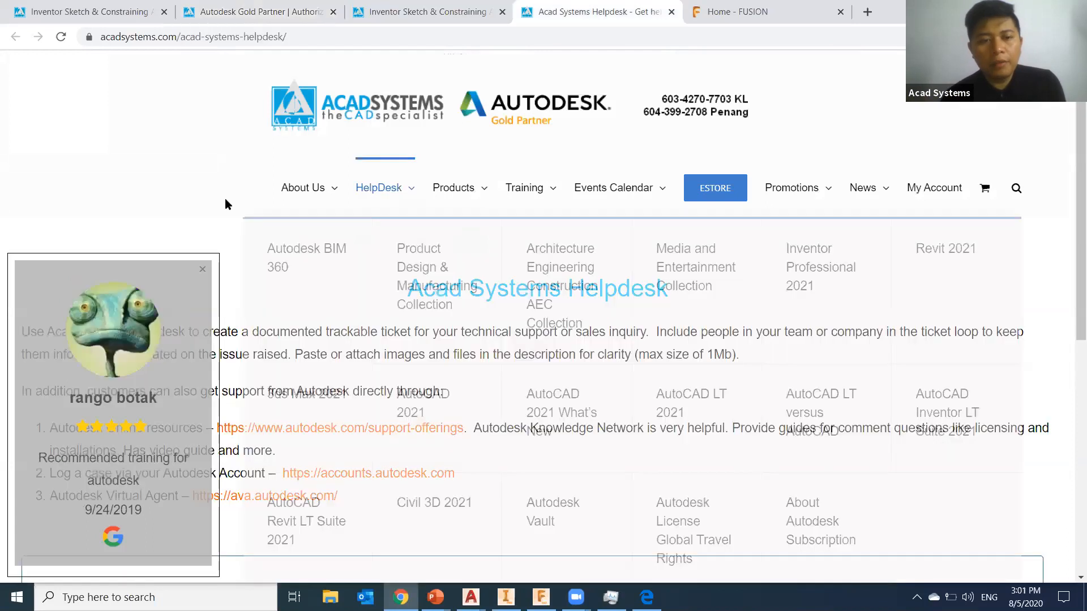
scroll(253, 280, down, 9)
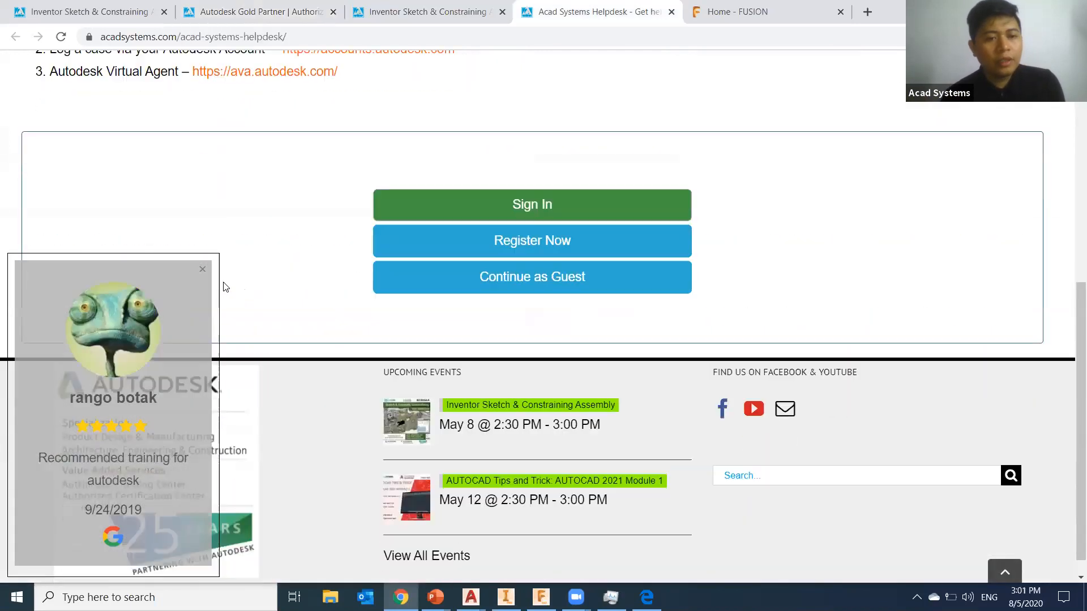
click(202, 269)
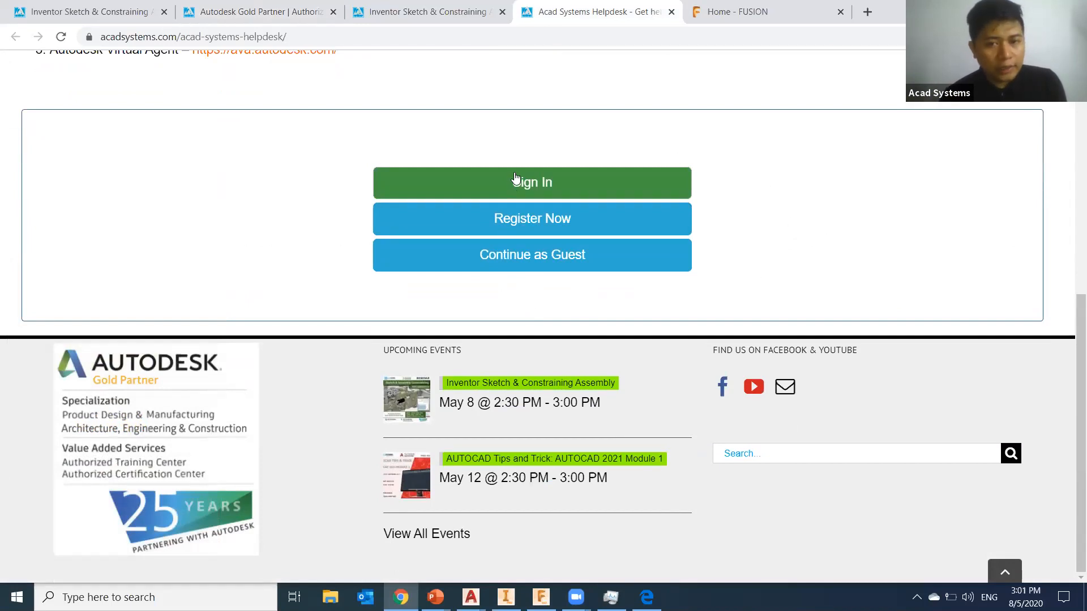
Continue to the helpdesk as a guest and review the fields of the new ticket form
click(509, 255)
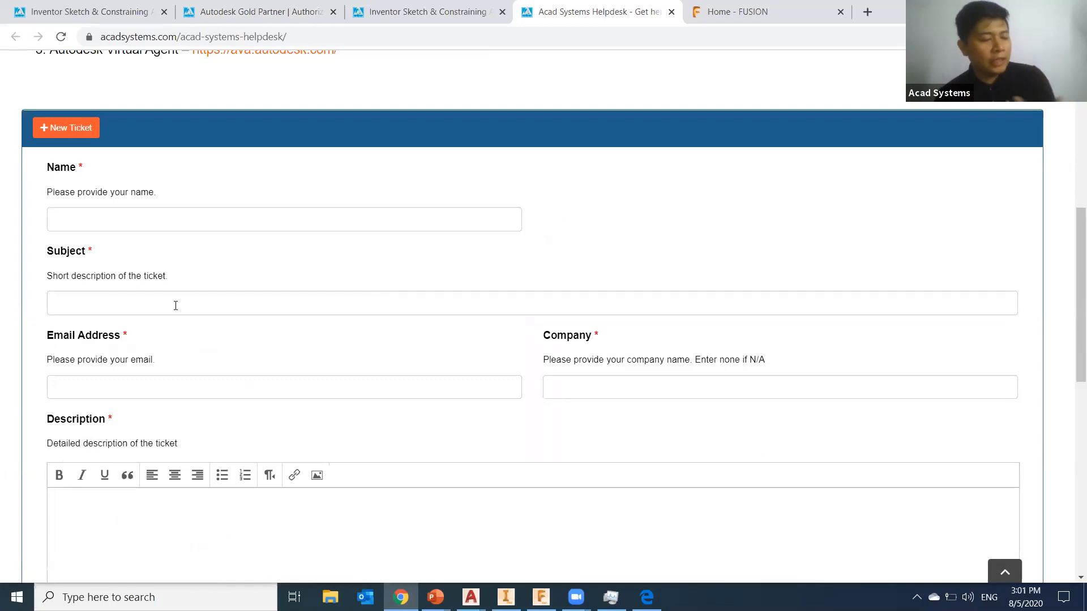
scroll(322, 481, down, 1)
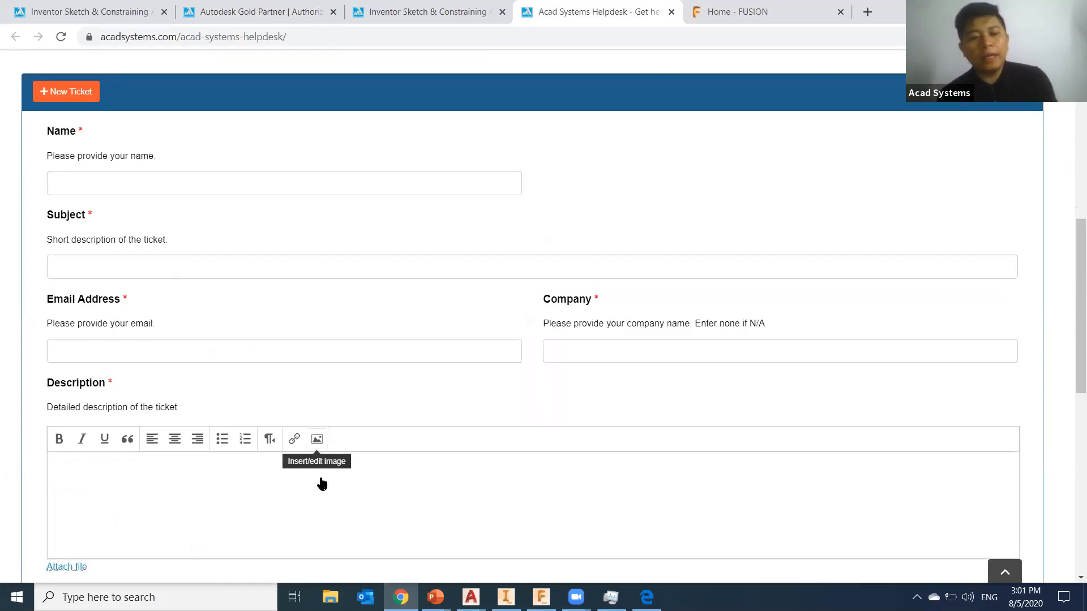
scroll(396, 424, down, 3)
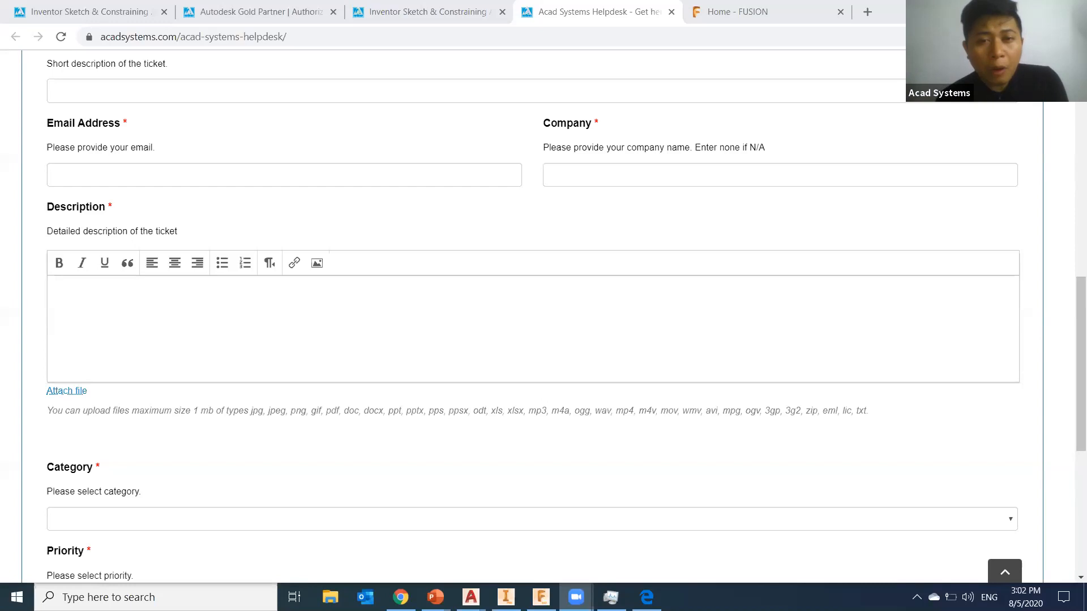
Open the Covid-19 Free Extended Access Program news page, read it and highlight the included products from BIM 360 Docs to Fusion Team
drag(1080, 348, 1080, 214)
scroll(606, 138, up, 4)
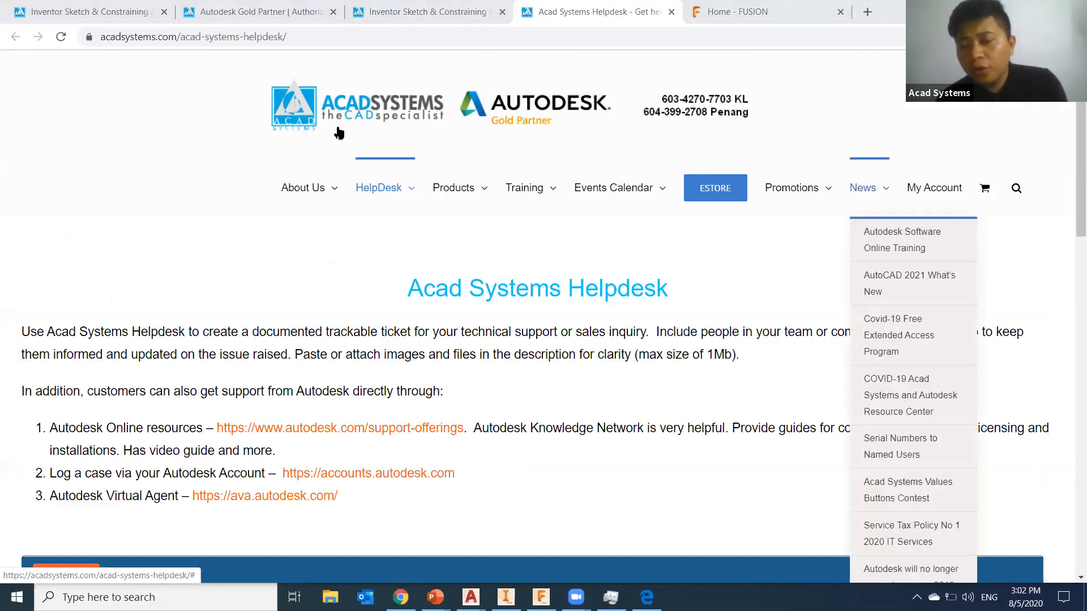
click(934, 351)
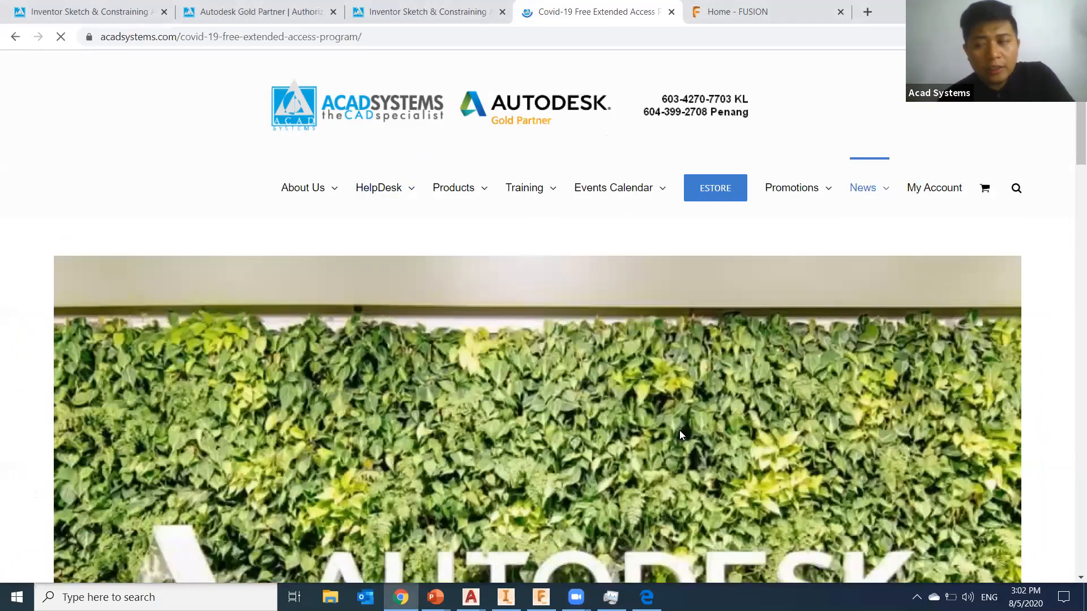
scroll(679, 435, down, 7)
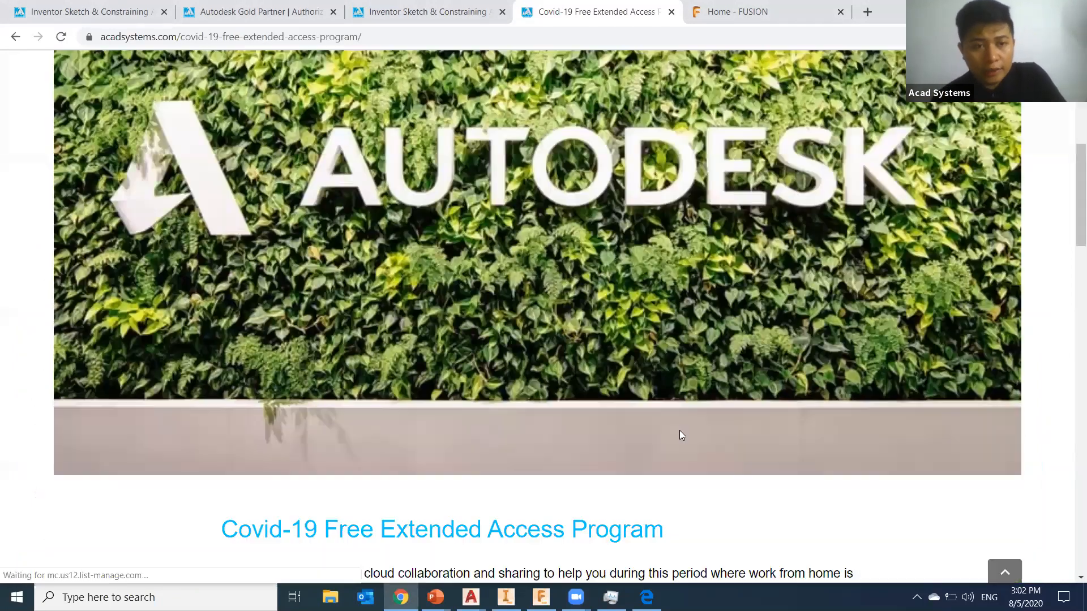
scroll(672, 464, down, 4)
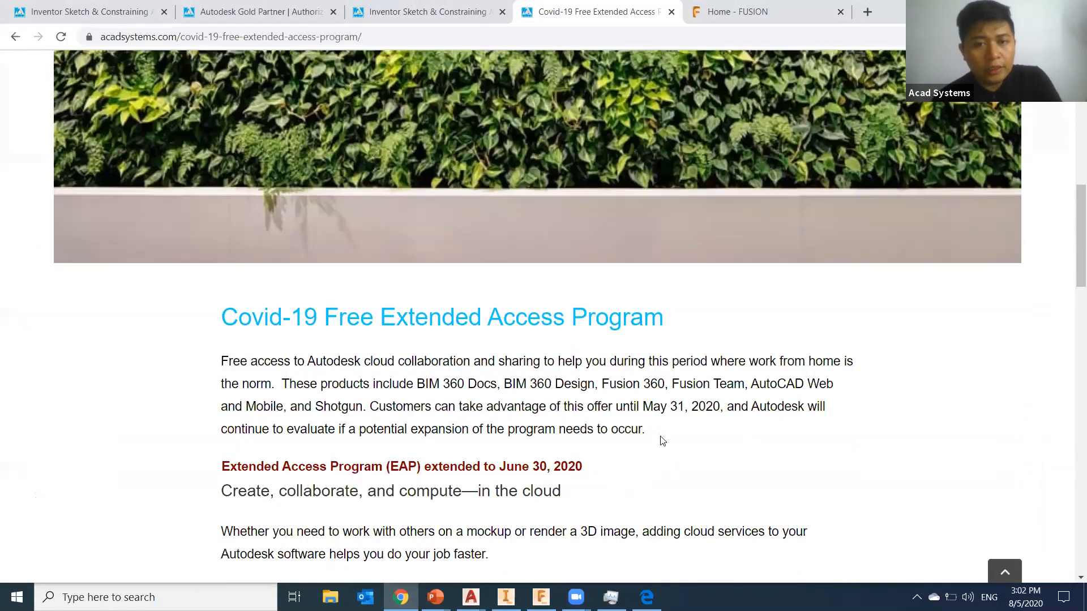
scroll(662, 441, down, 2)
scroll(662, 441, down, 2)
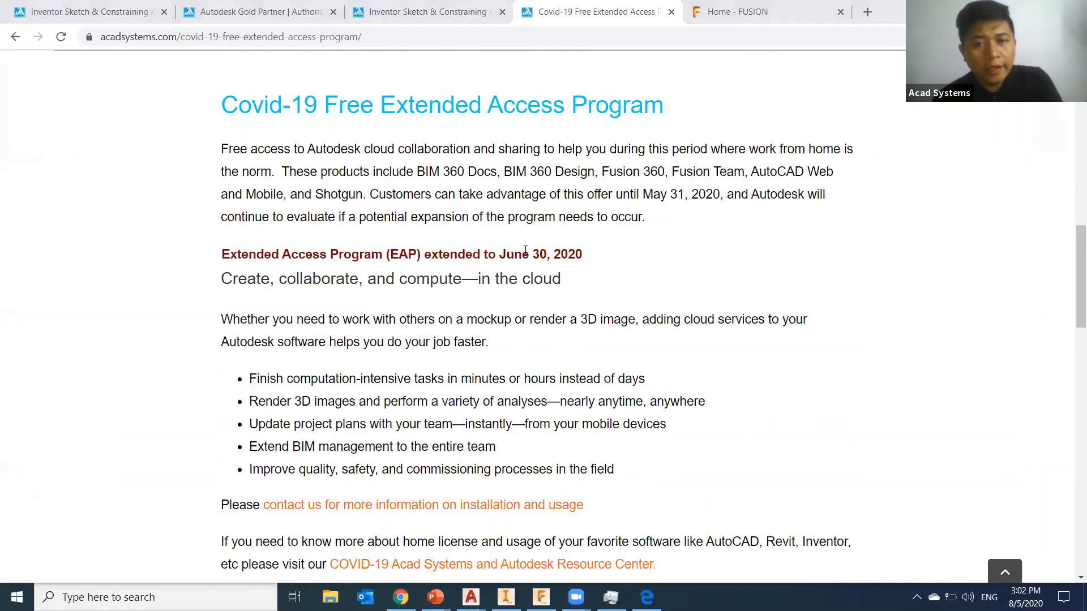
drag(455, 172, 706, 172)
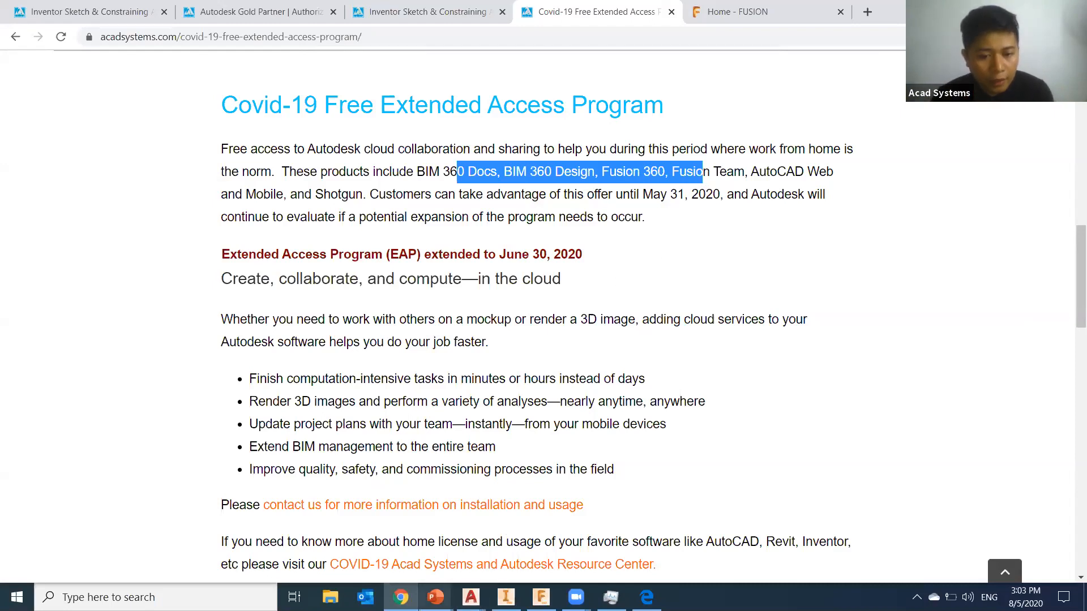
Bring up the previews of the open PowerPoint presentations
click(435, 597)
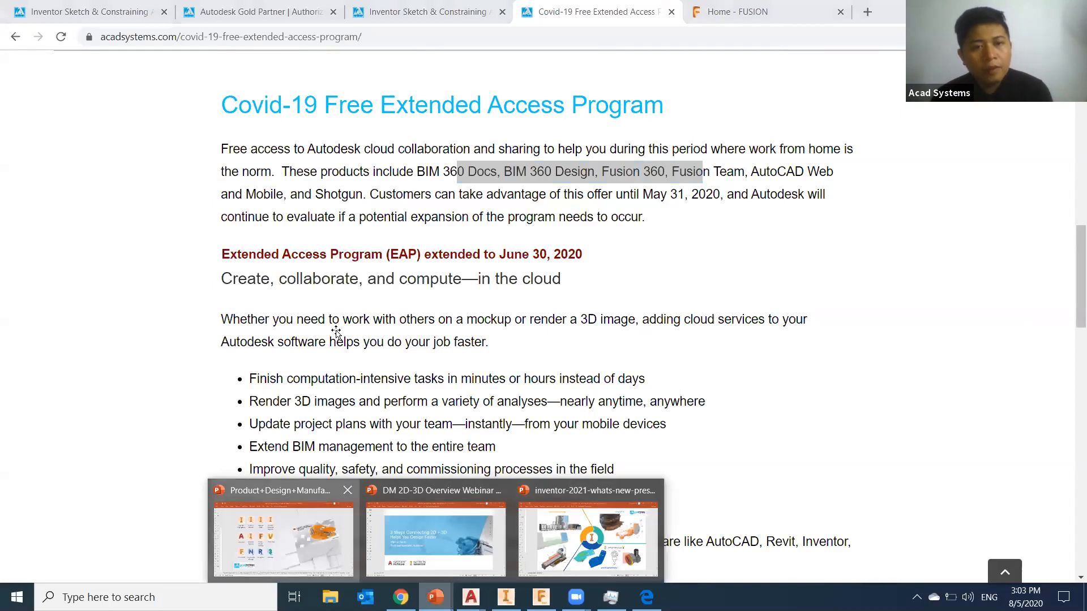